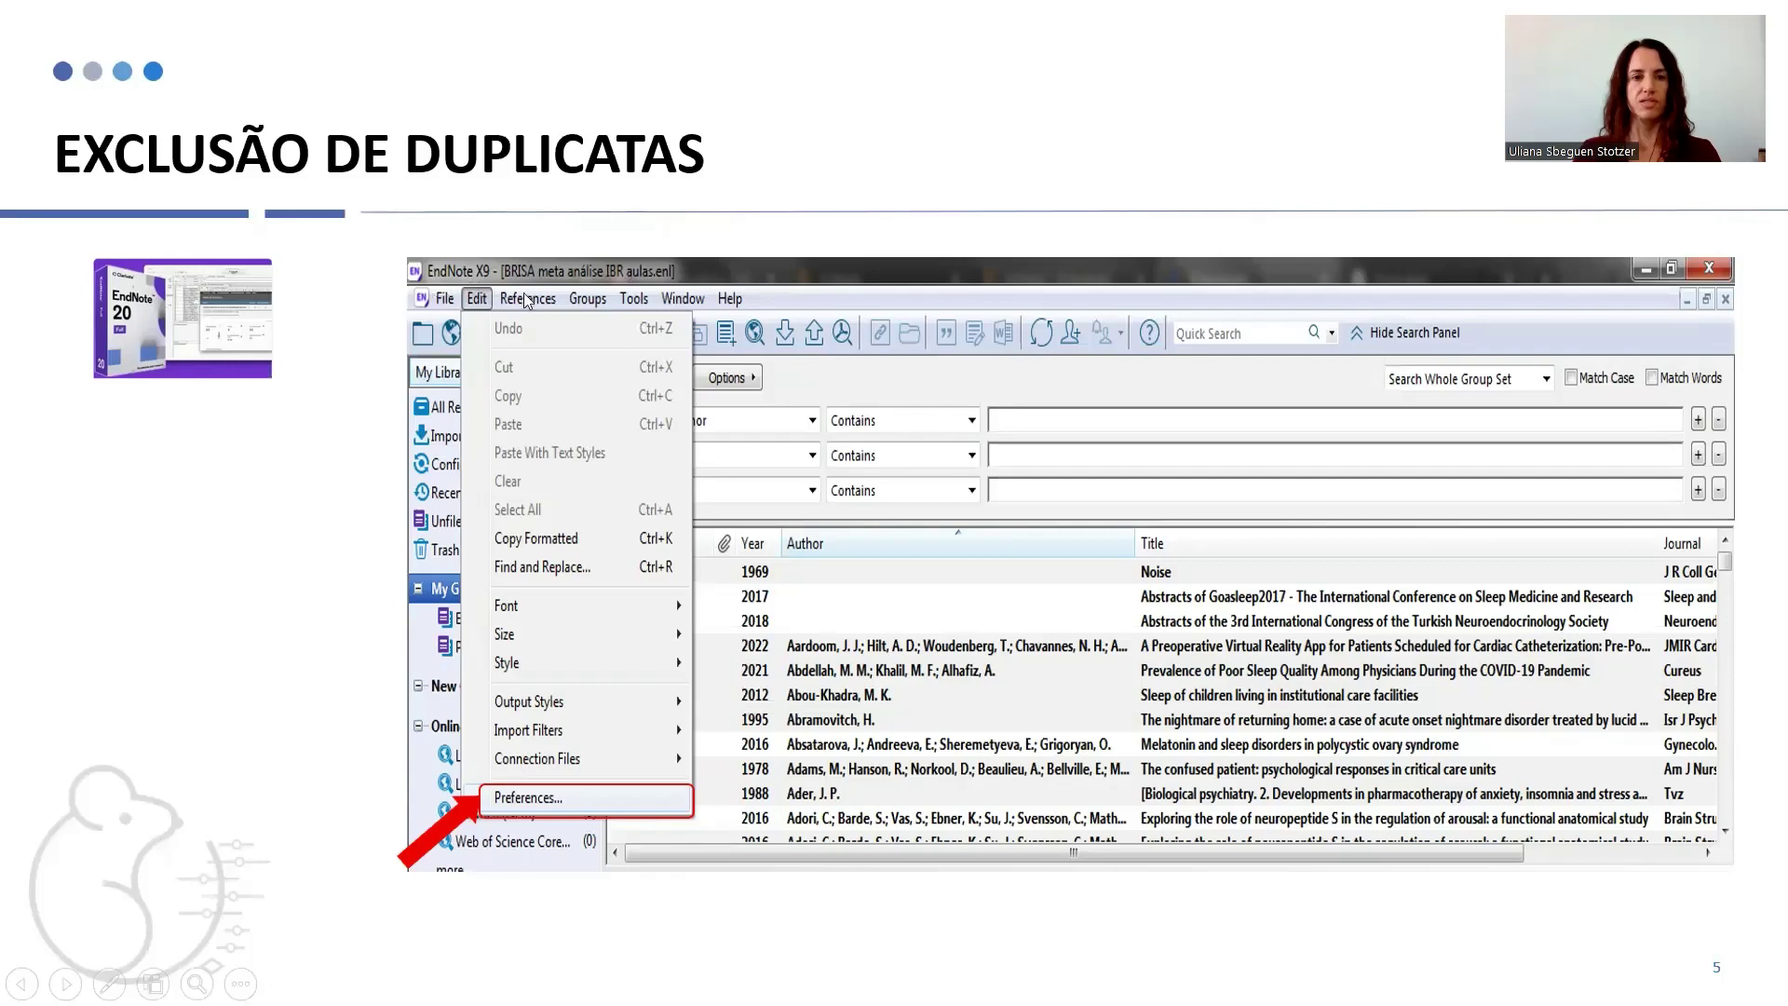
{"action": "left_click", "coordinate": [570, 587]}
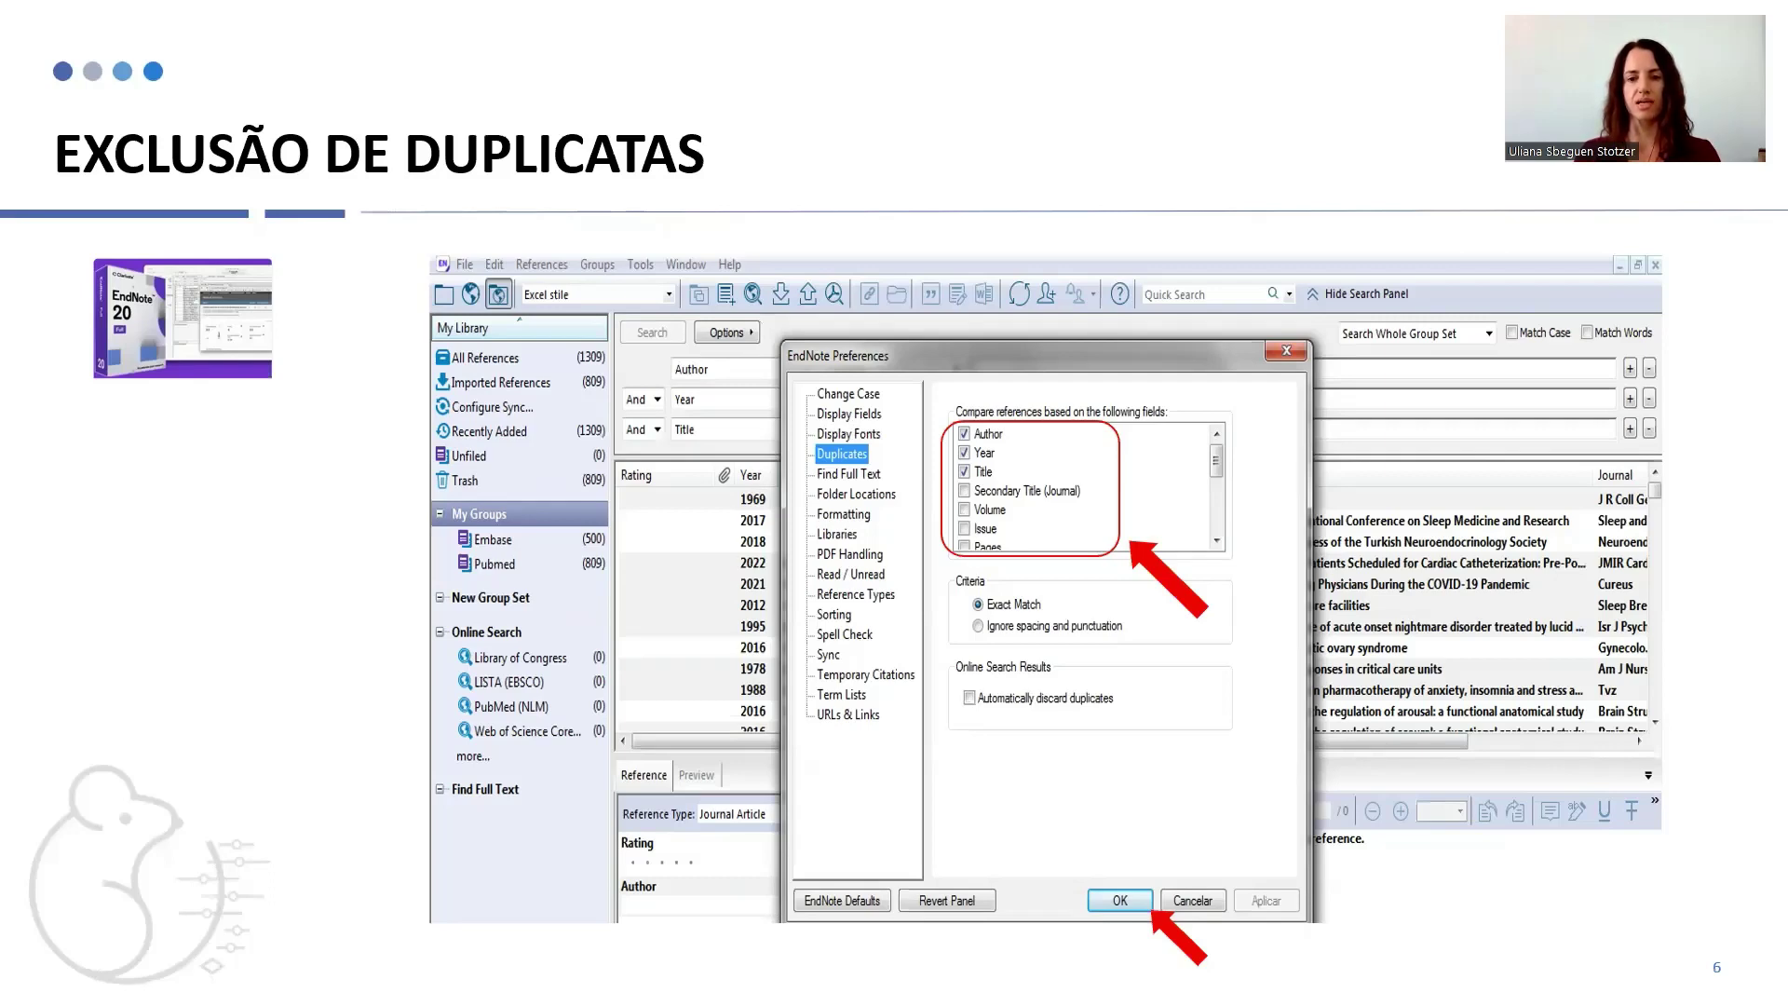
{"action": "left_click", "coordinate": [872, 585]}
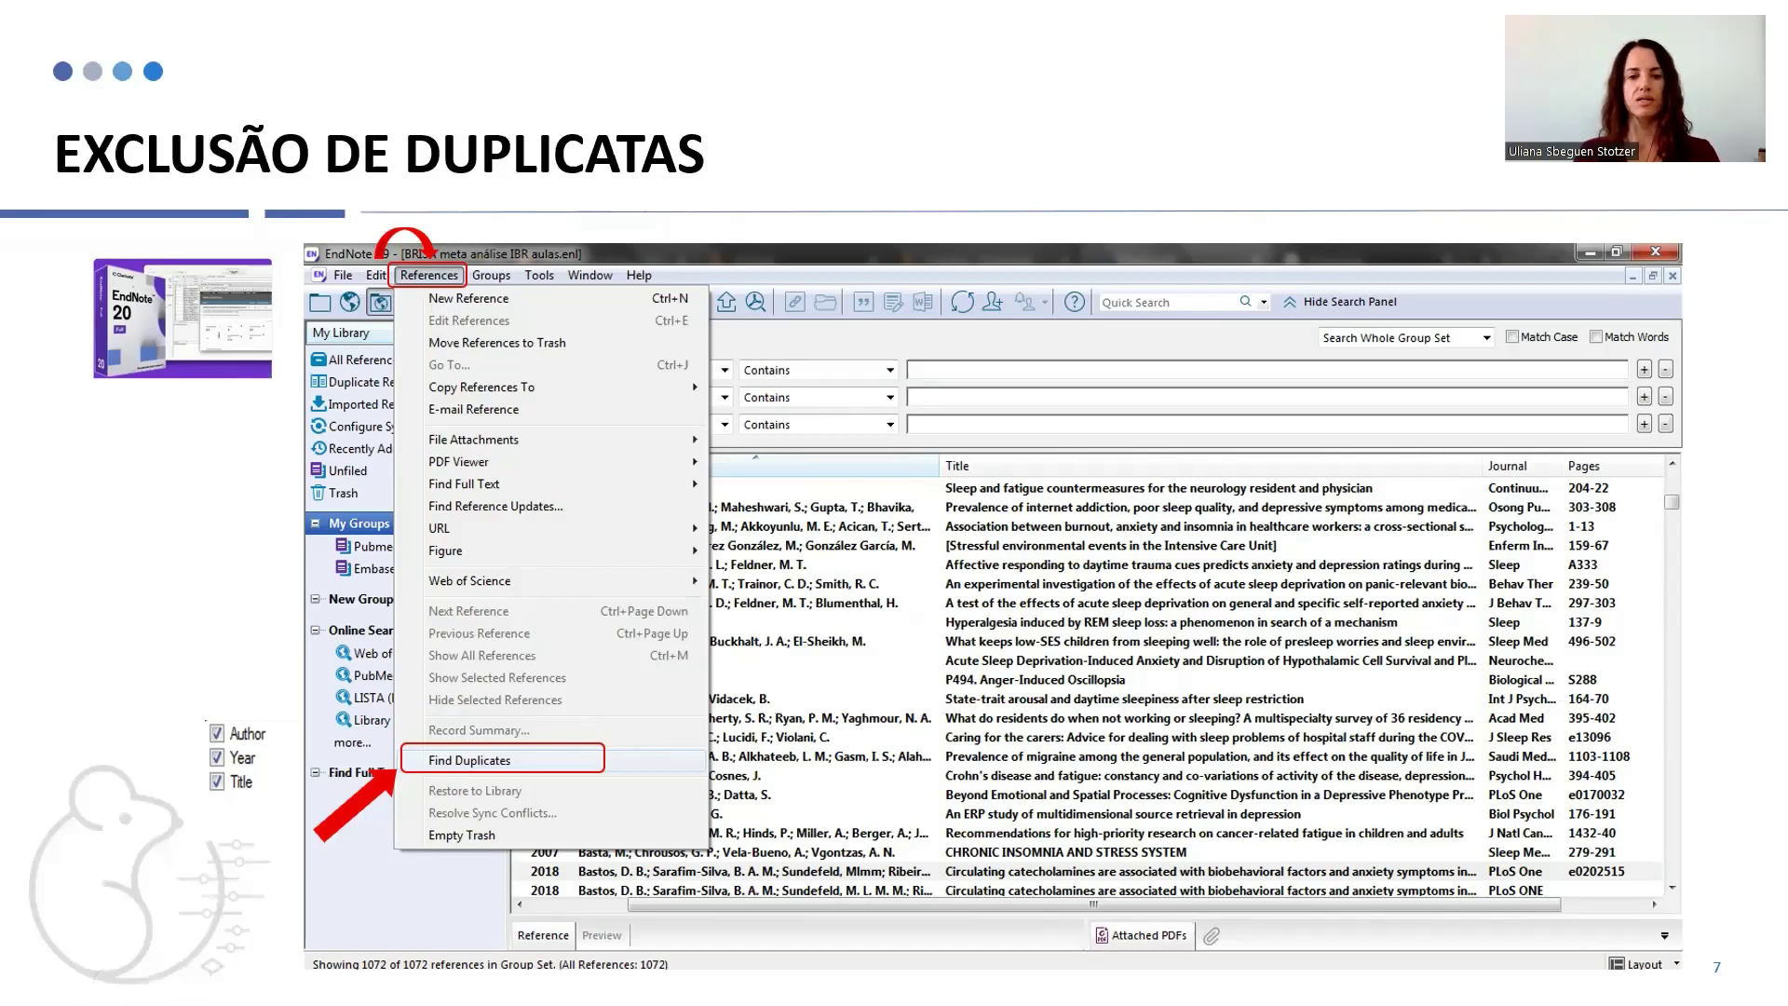
{"action": "key", "text": "Right"}
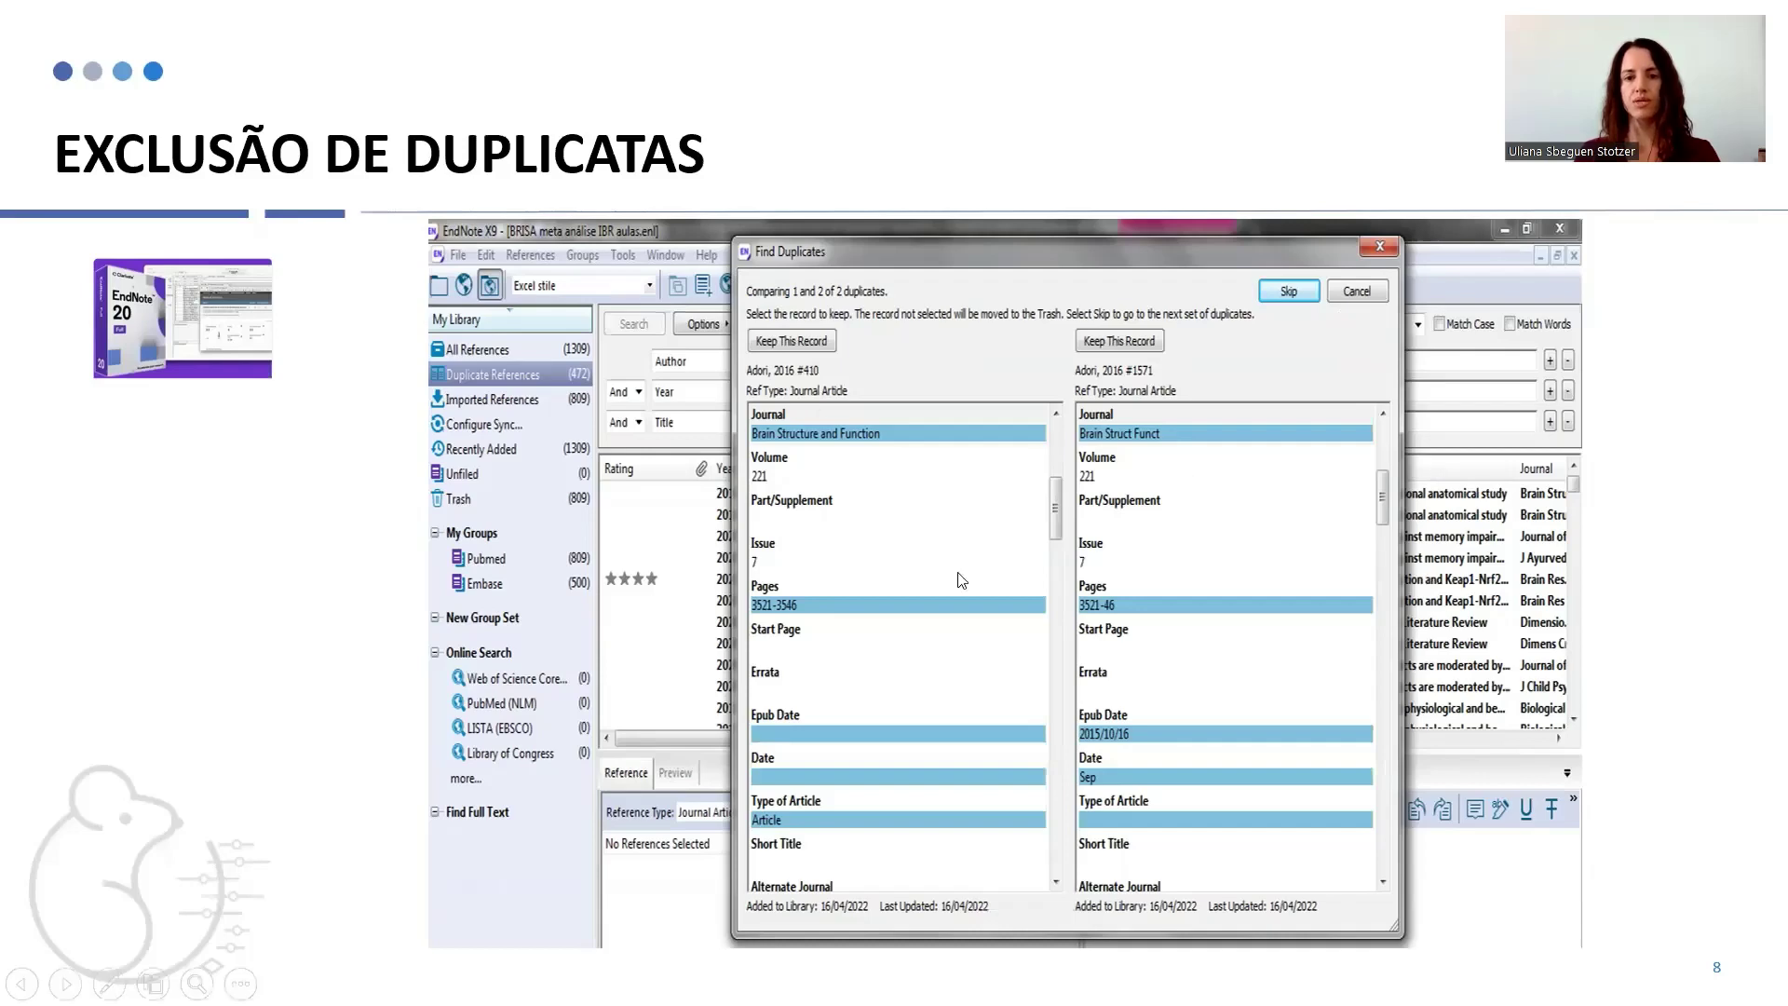
{"action": "left_click", "coordinate": [1011, 756]}
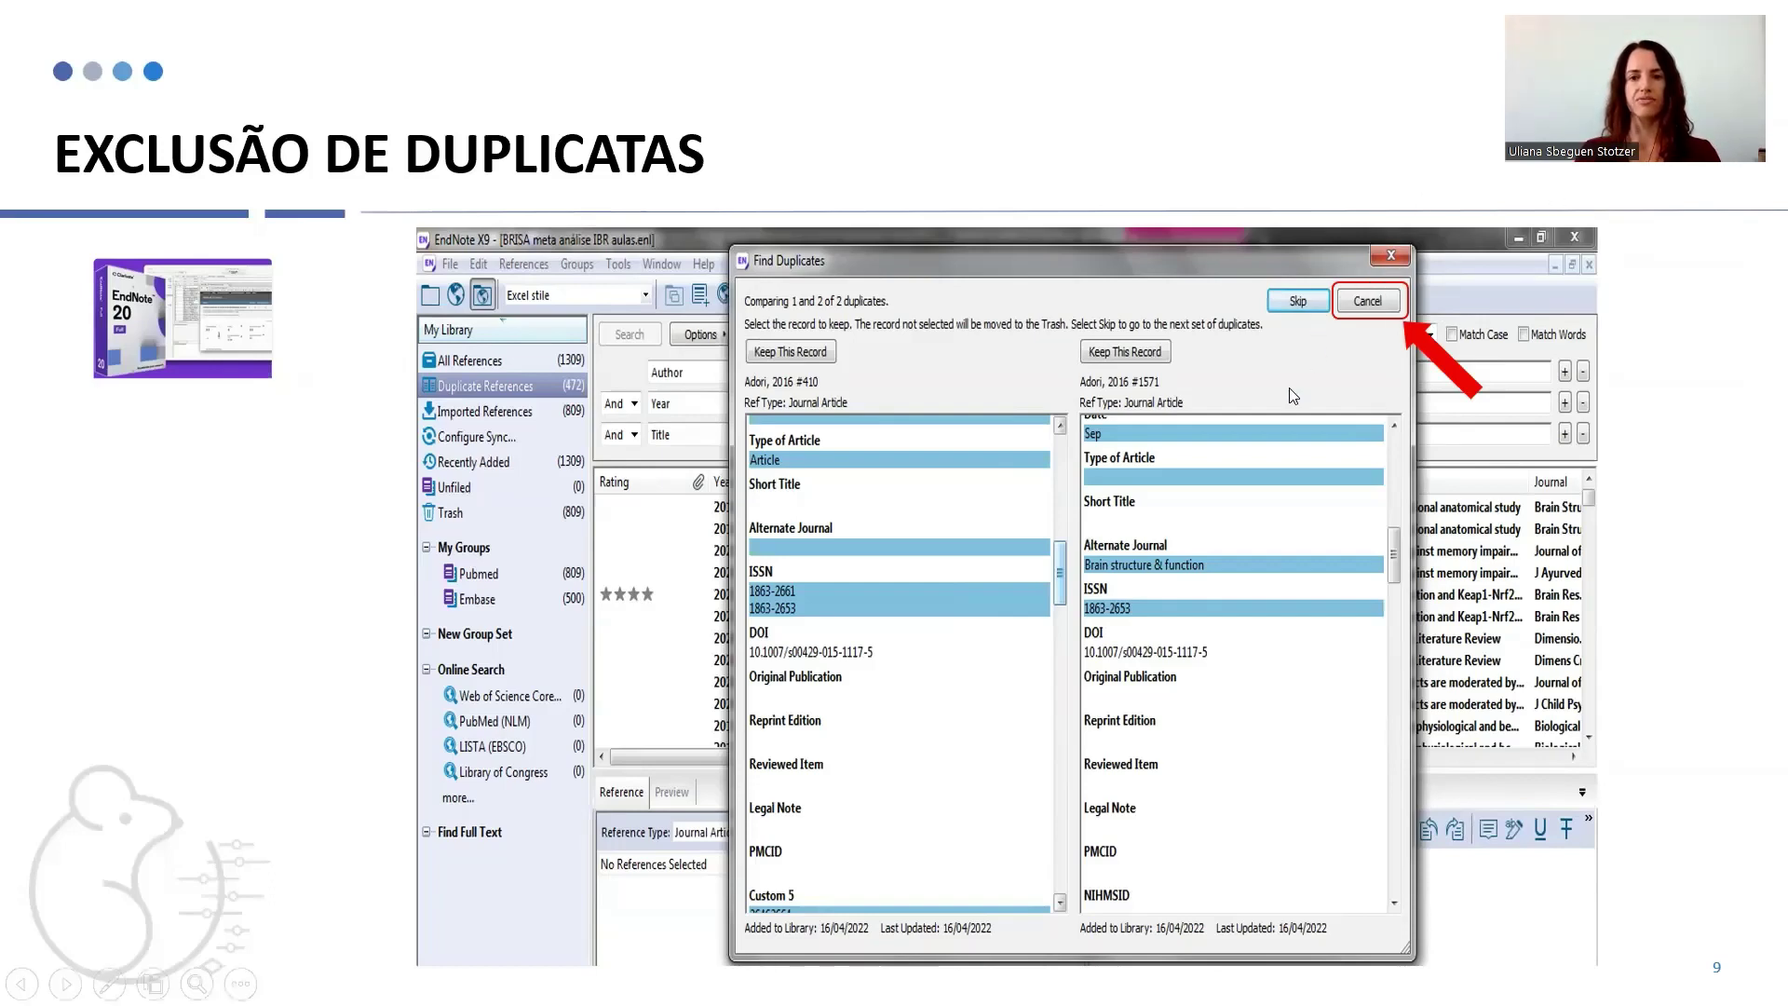
{"action": "key", "text": "Right"}
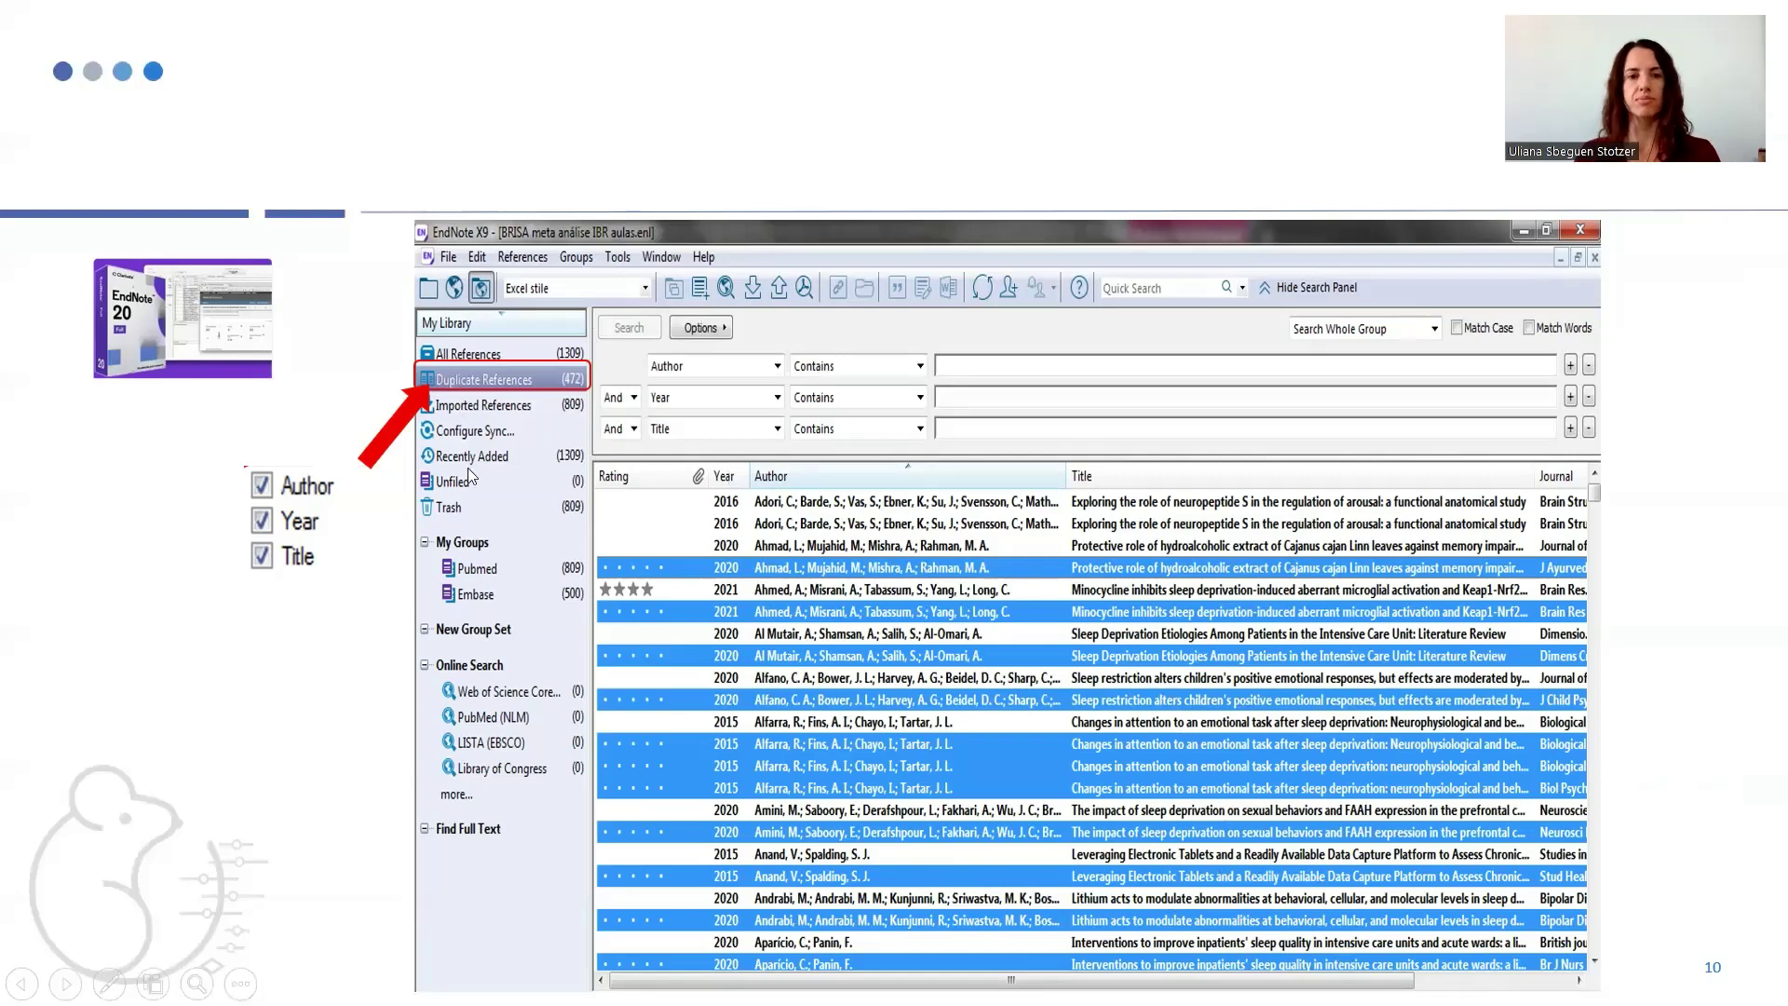
{"action": "left_click", "coordinate": [367, 536]}
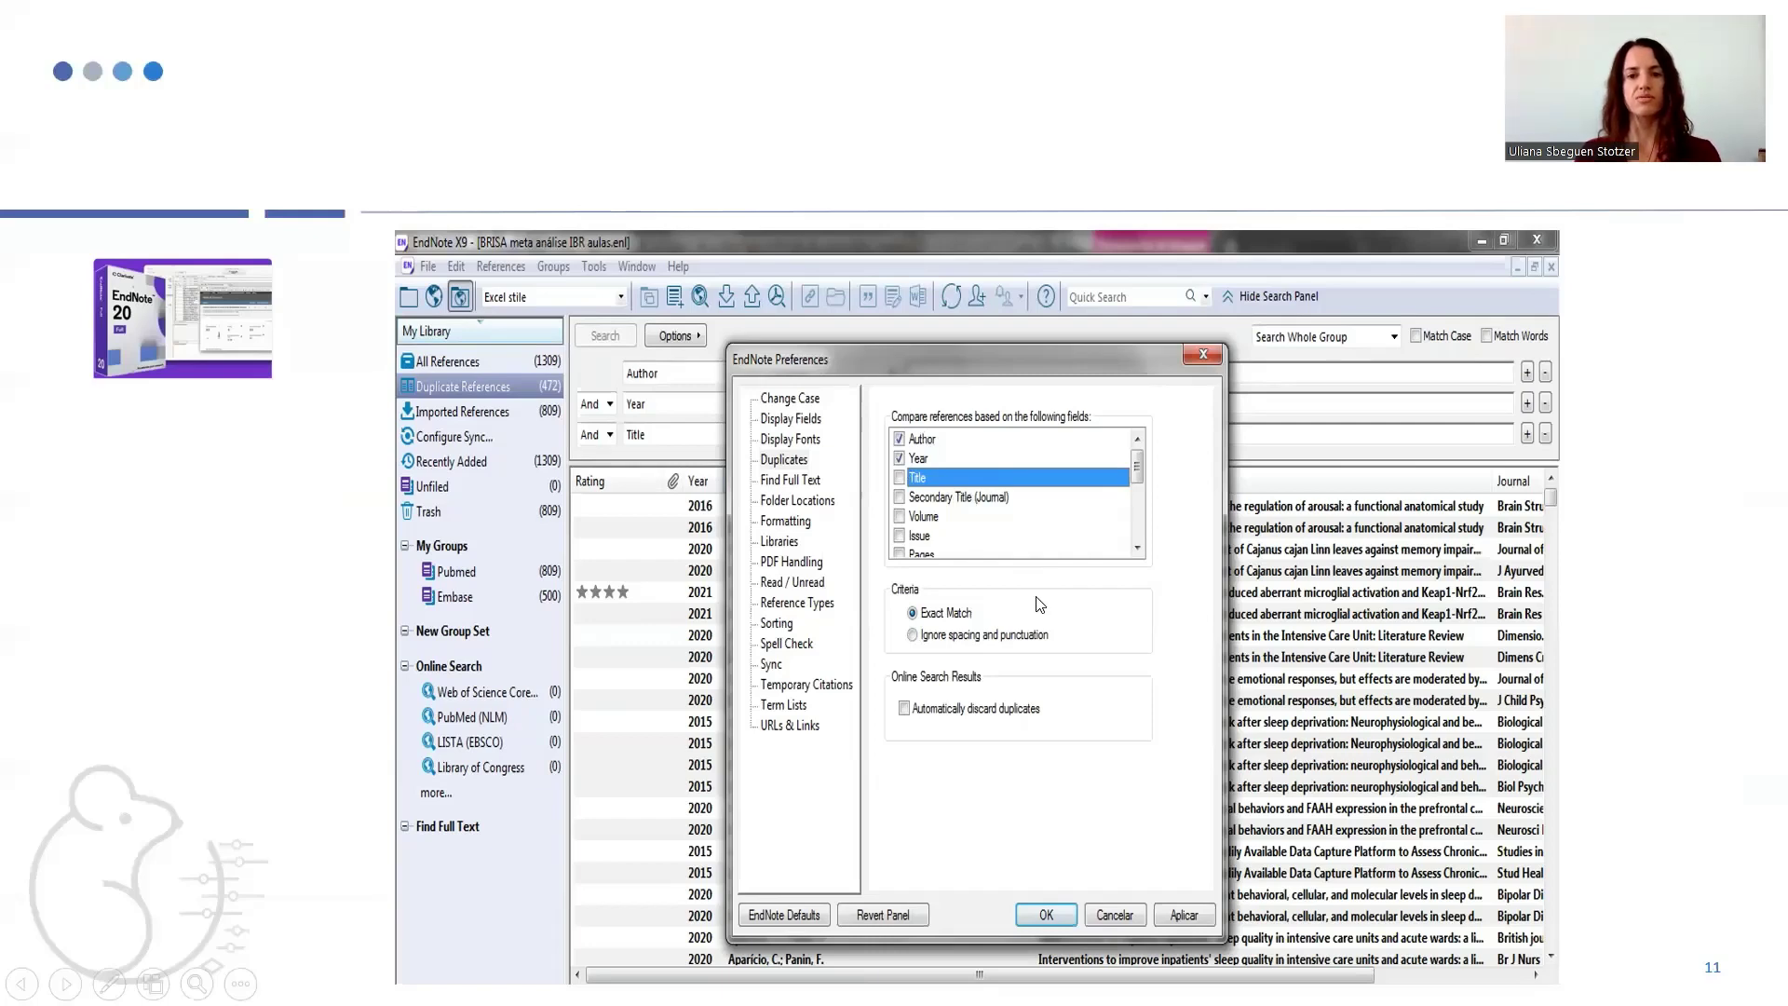
{"action": "key", "text": "Right"}
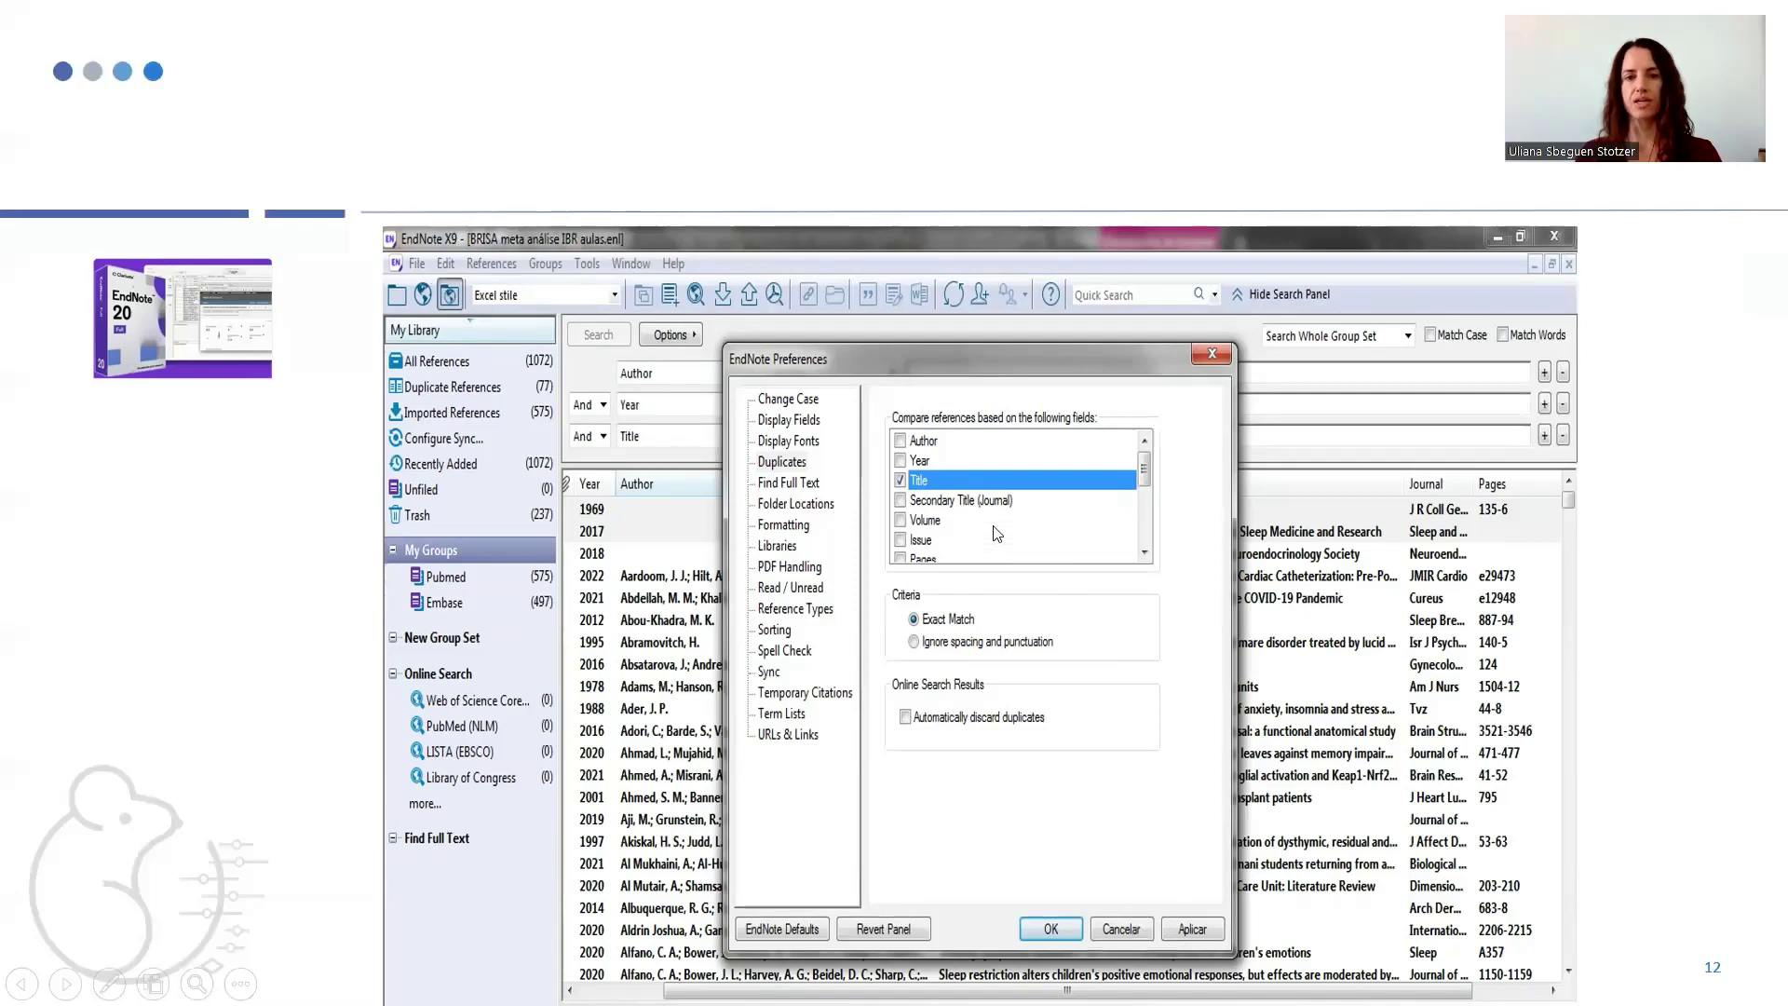
{"action": "key", "text": "Right"}
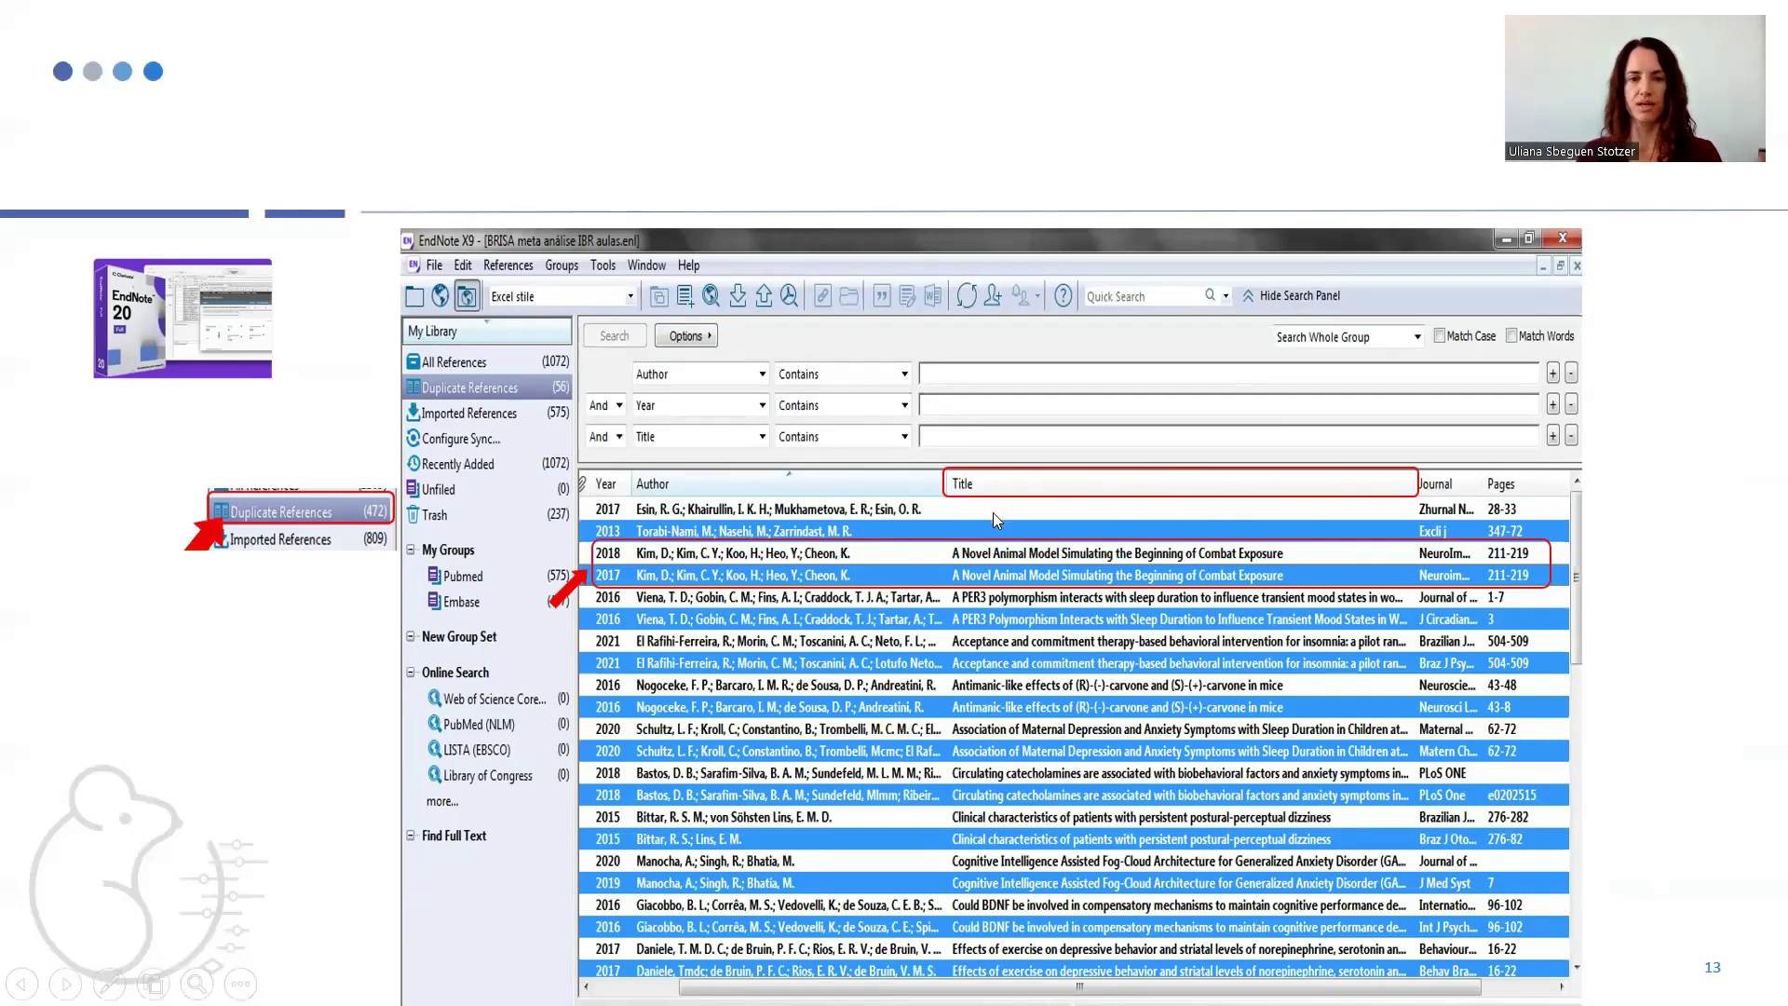
{"action": "left_click", "coordinate": [1004, 584]}
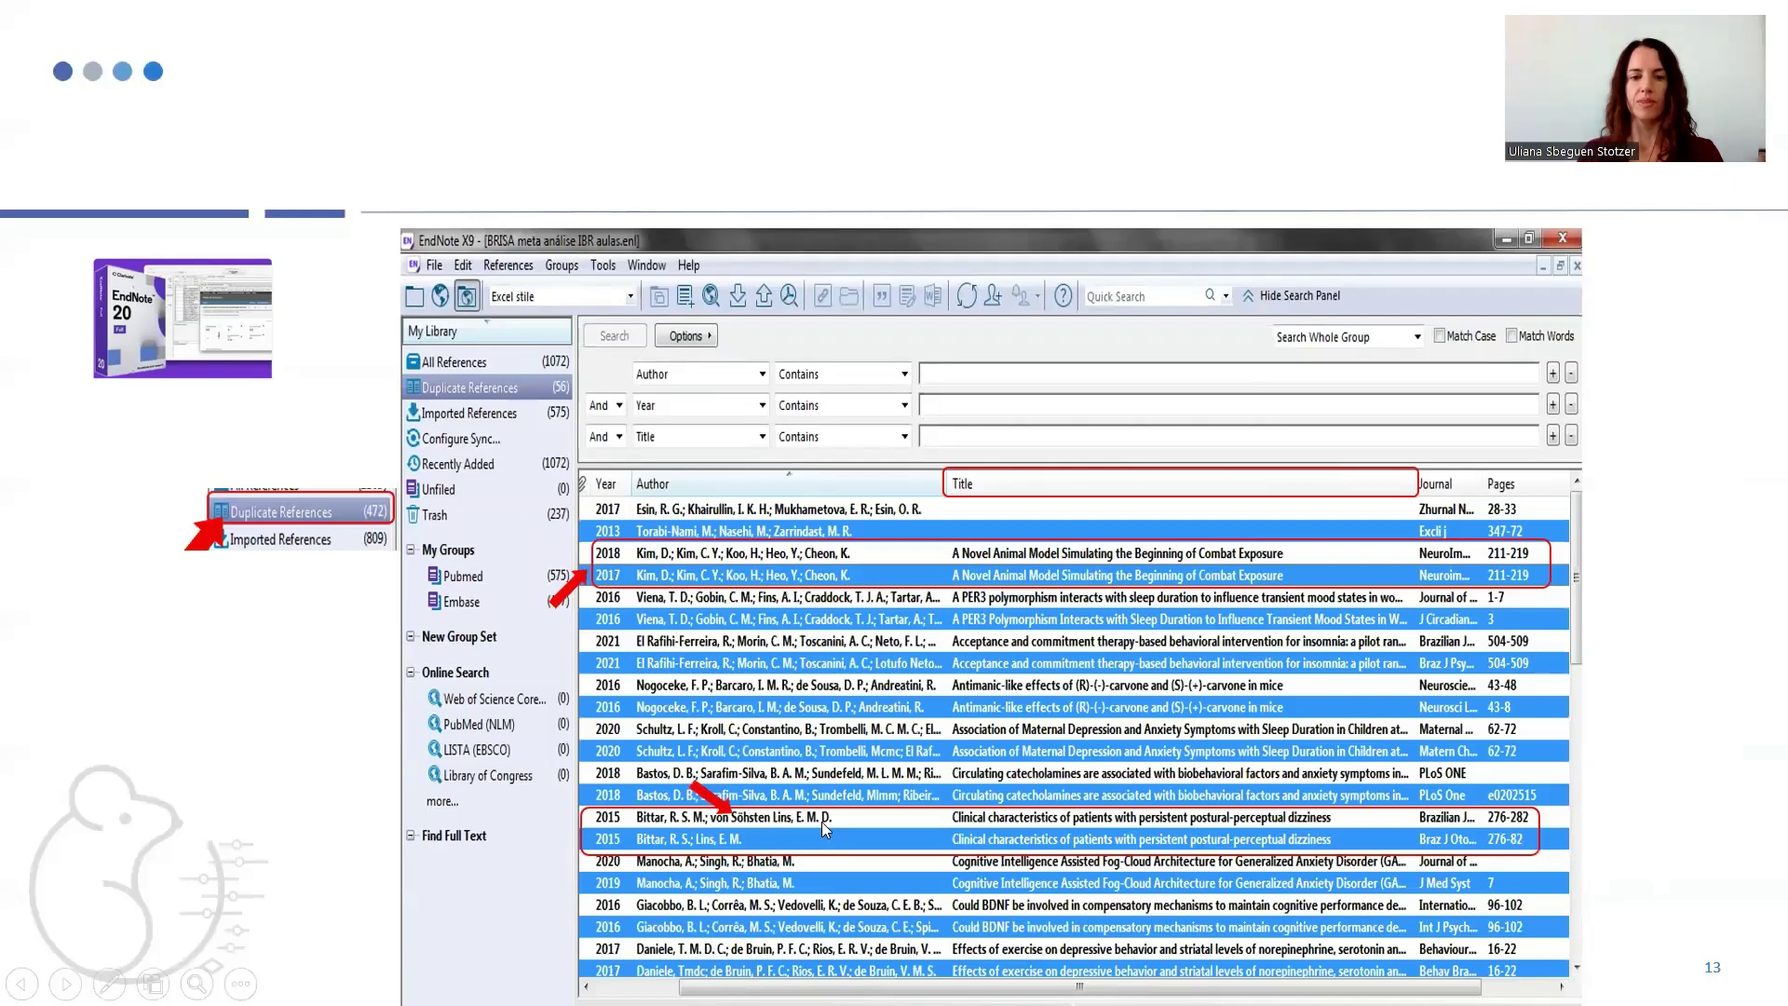
{"action": "key", "text": "Right"}
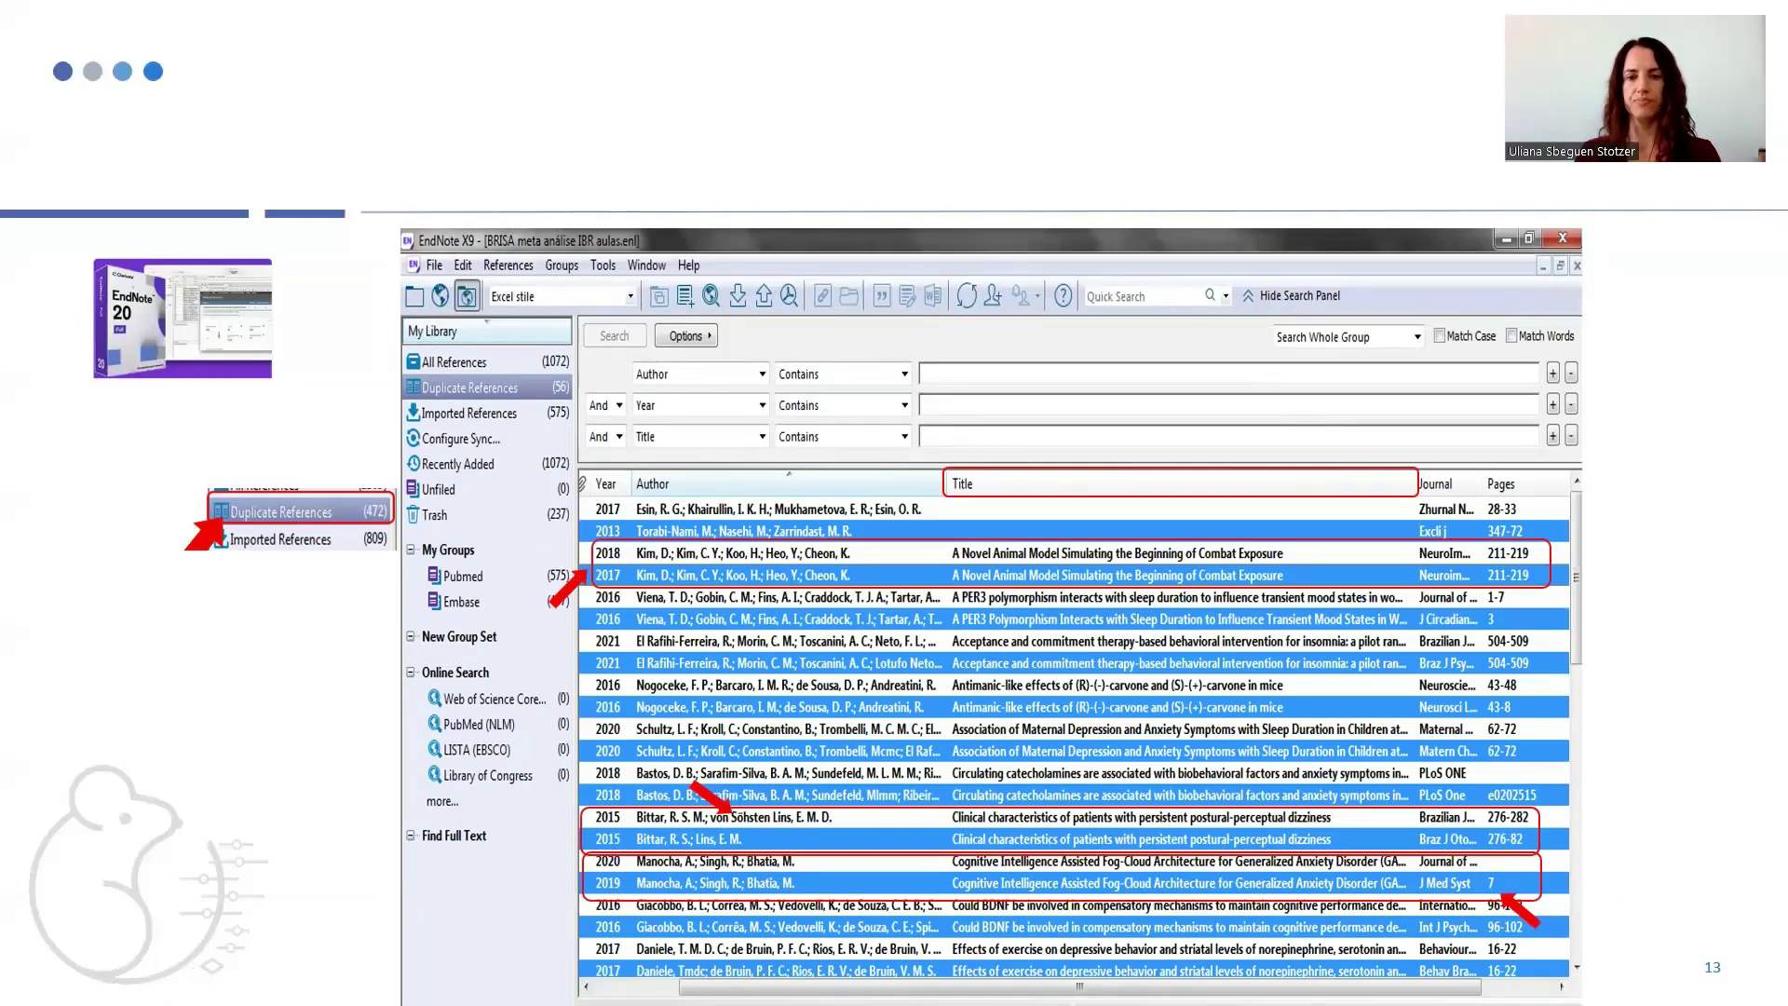
{"action": "key", "text": "Right"}
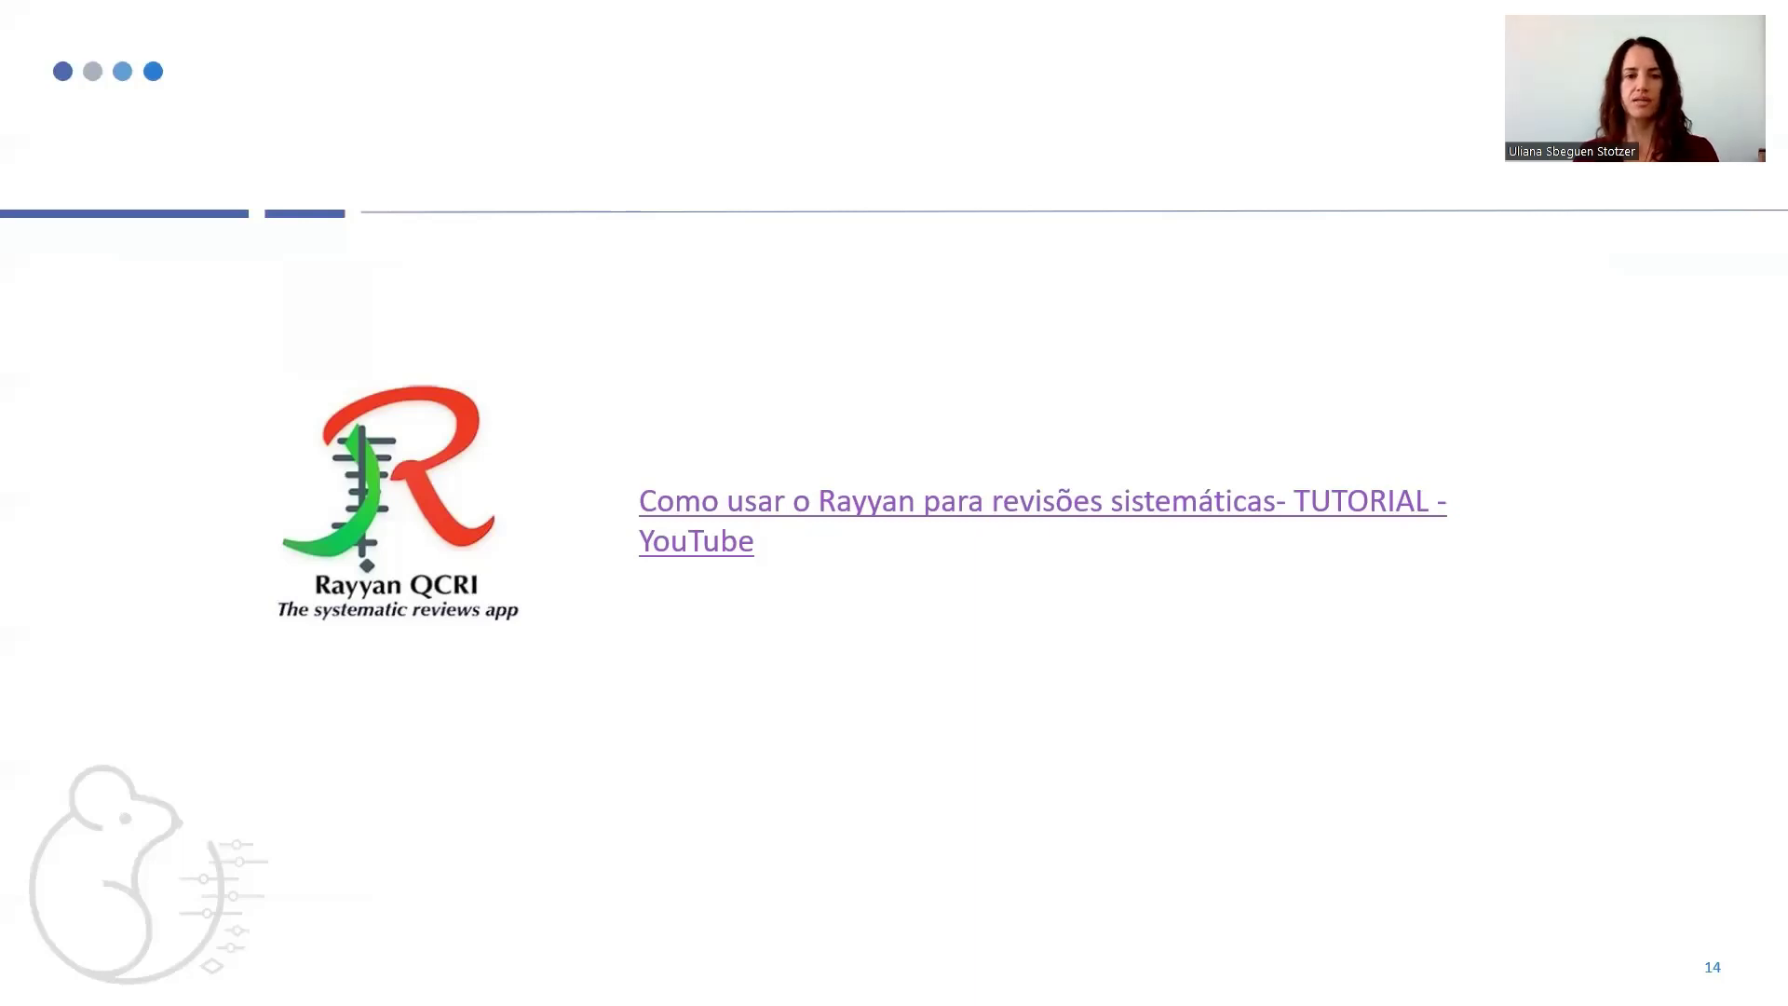
Step: Switch from the slides to the browser and run the prefilled sleep deprivation and anxiety query in PubMed
{"action": "key", "text": "alt+Tab"}
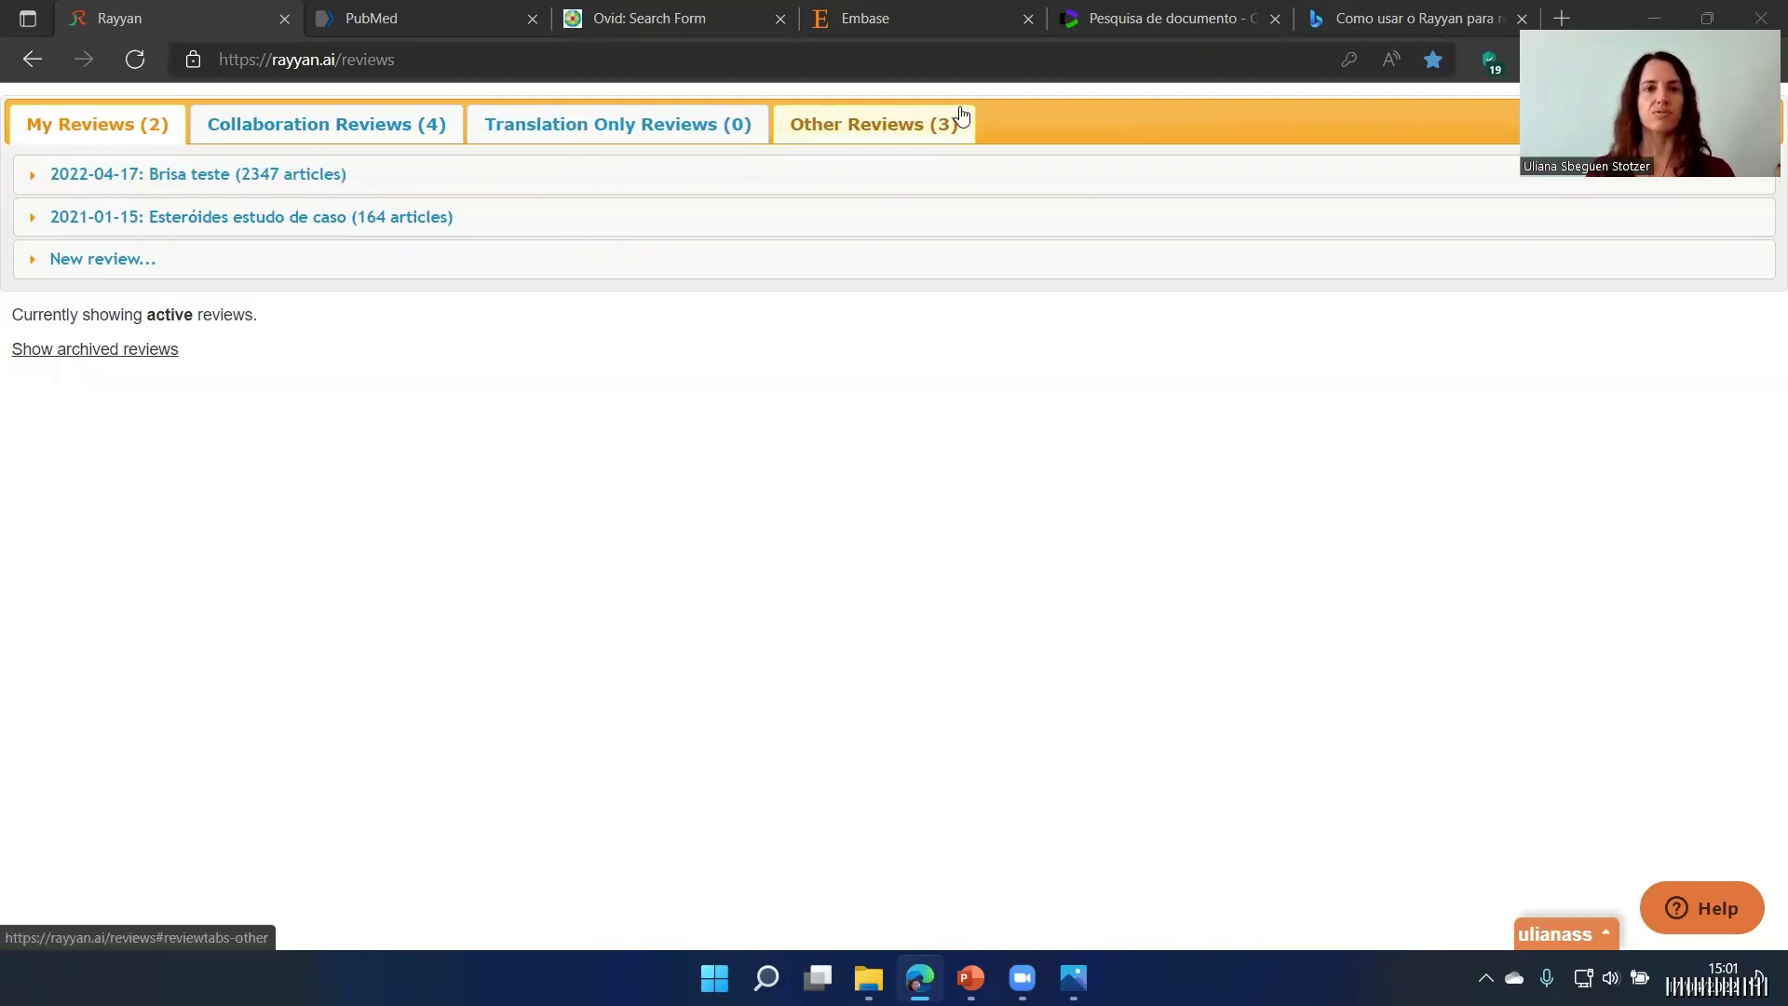
{"action": "left_click", "coordinate": [377, 20]}
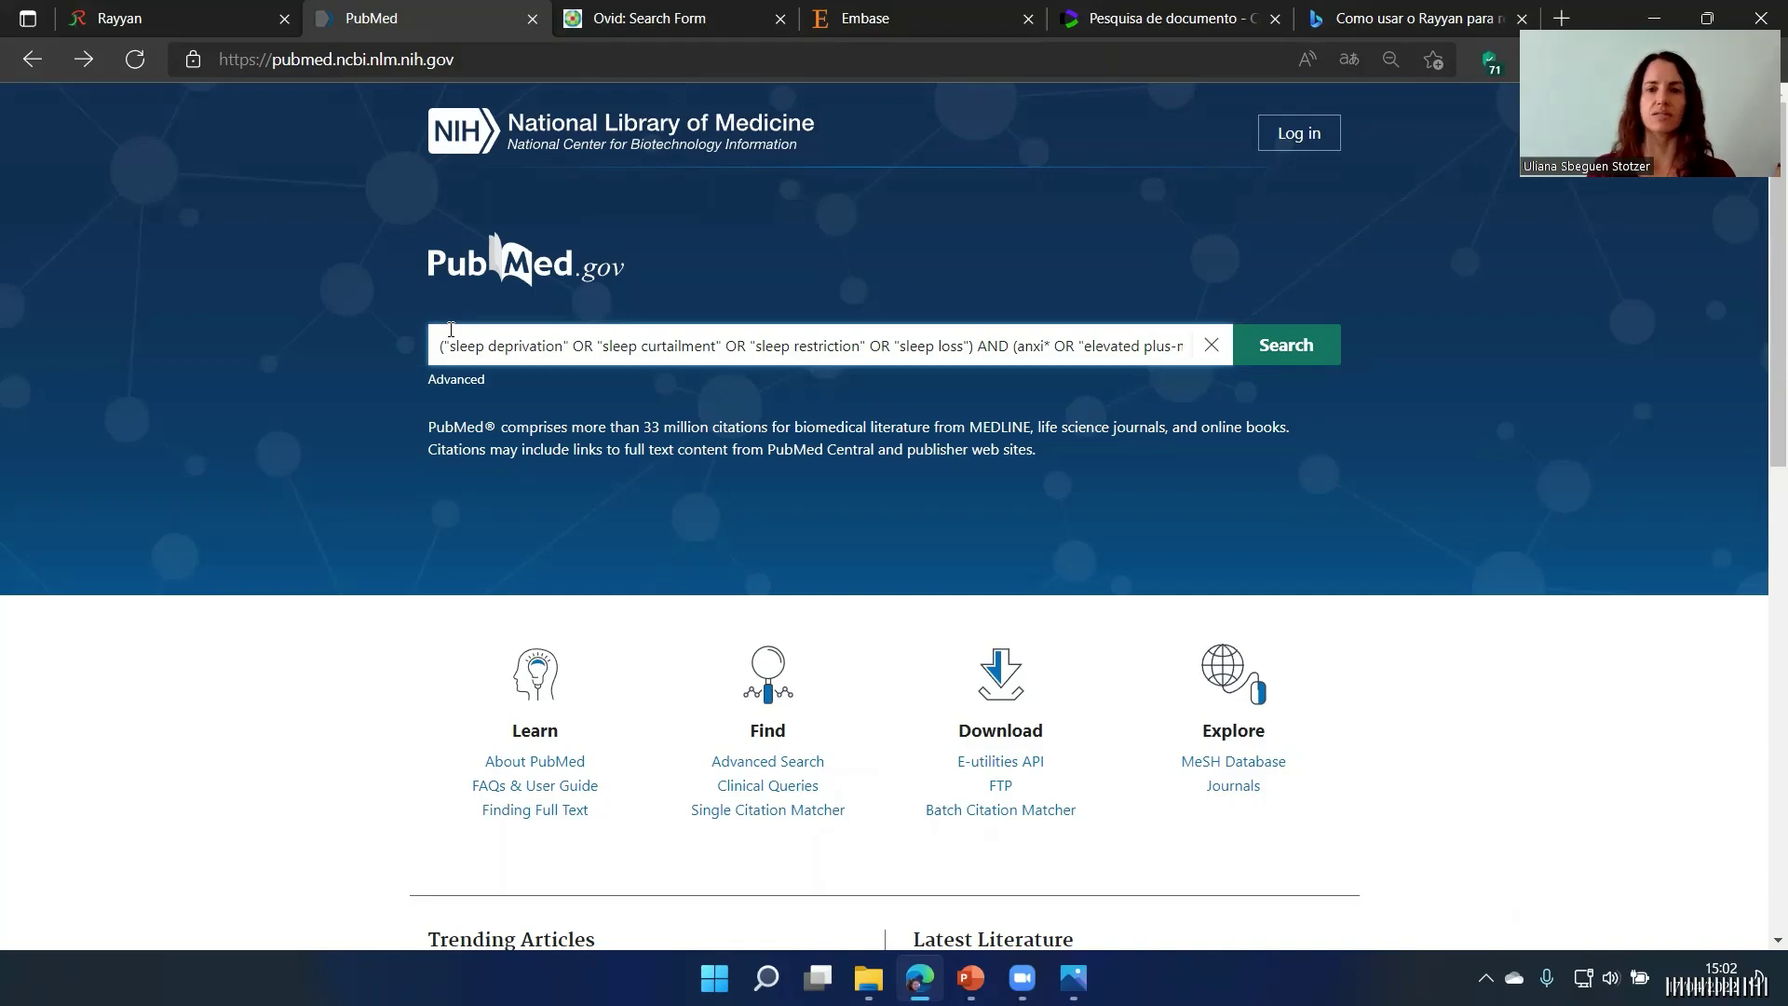
{"action": "left_click", "coordinate": [1272, 359]}
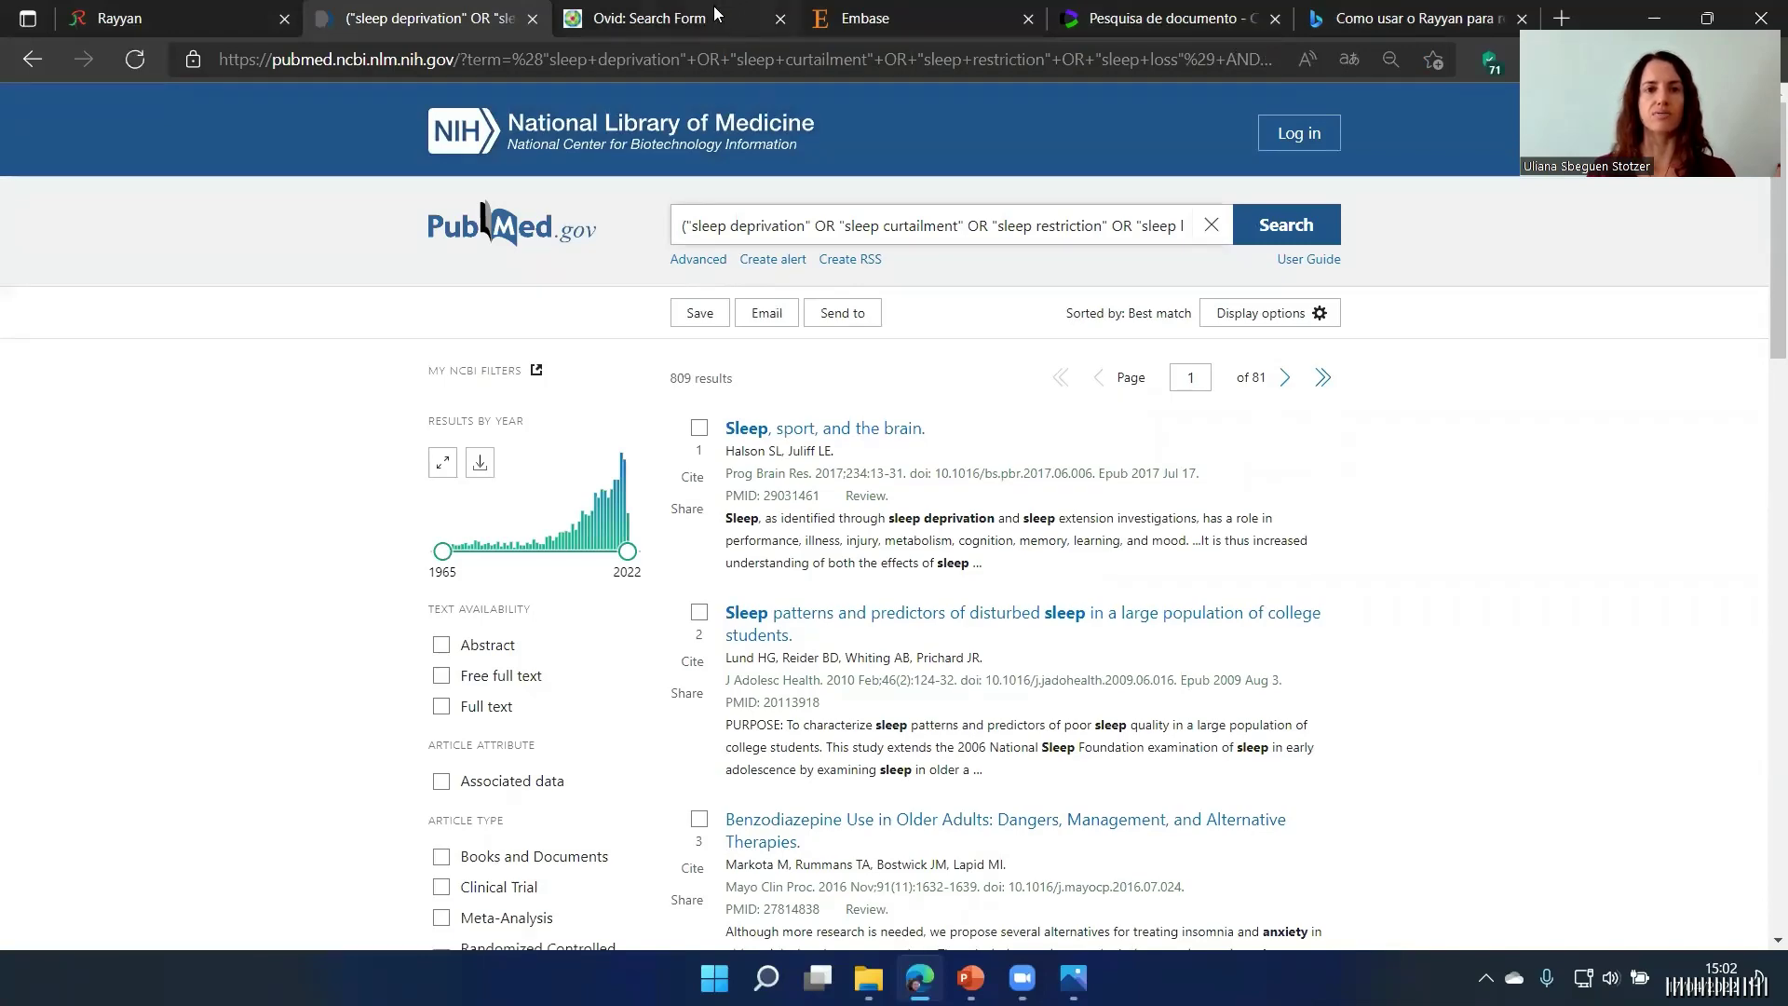
Step: Run the prefilled sleep deprivation and anxiety query in Ovid MEDLINE without related terms and highlight its result count
{"action": "left_click", "coordinate": [652, 18]}
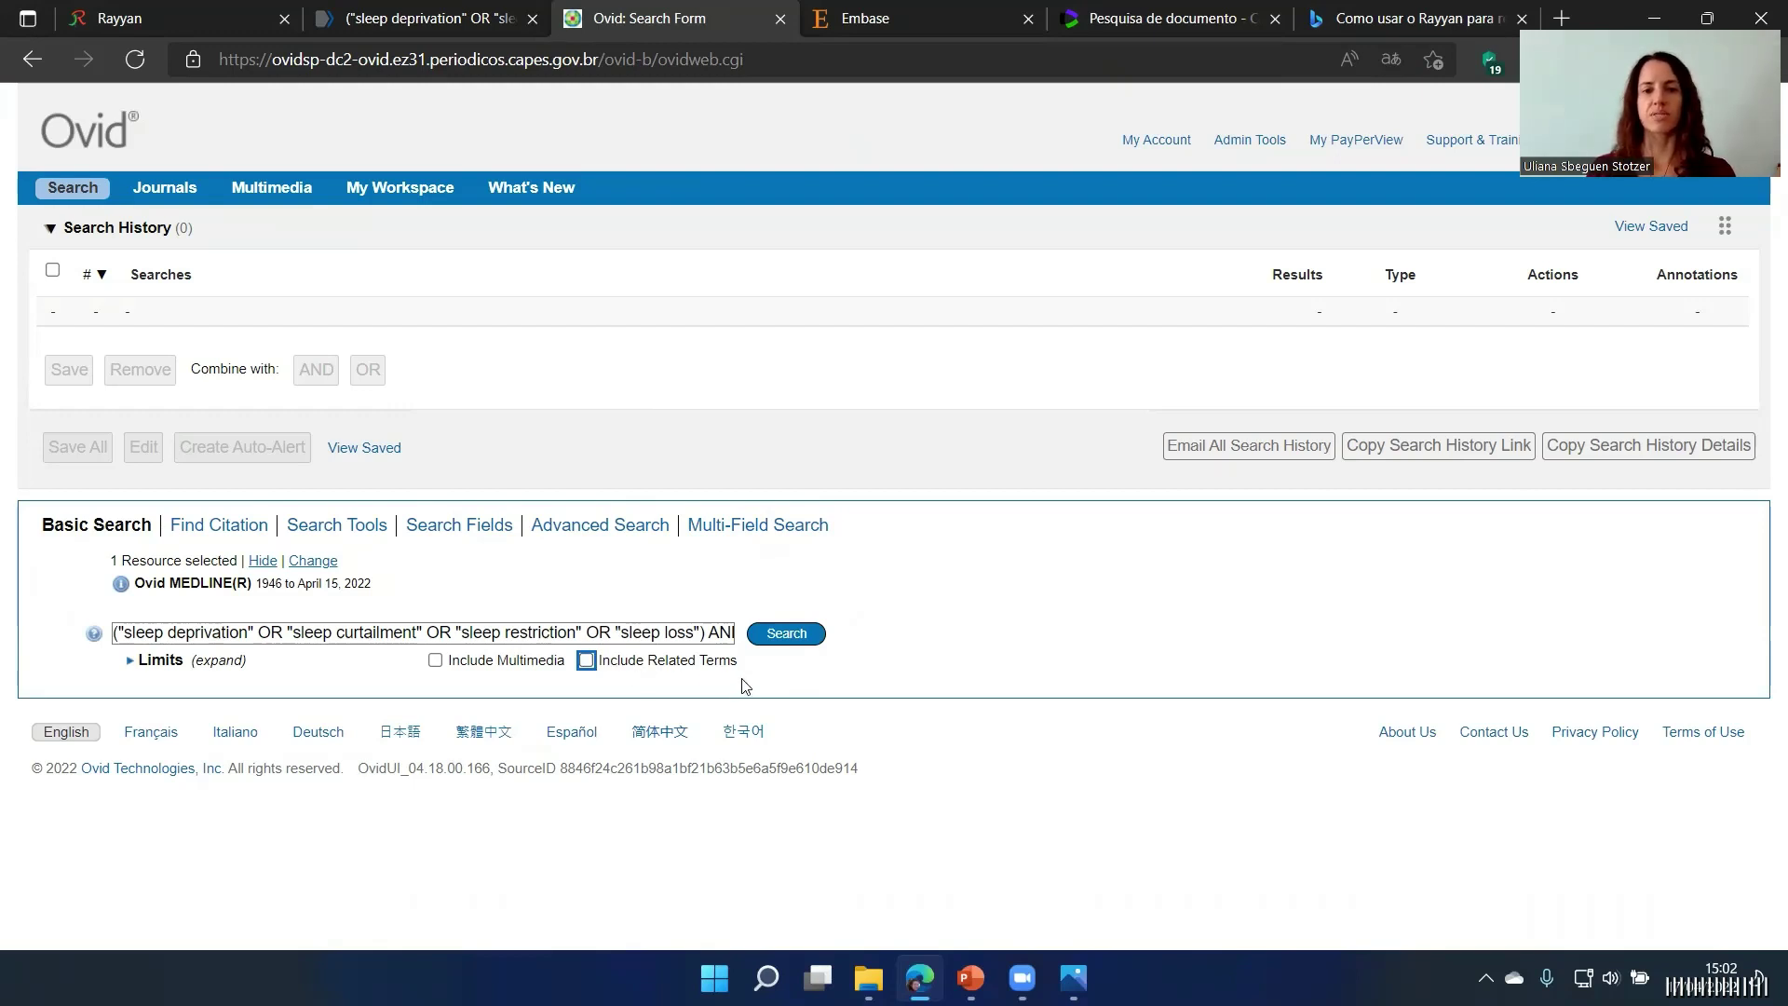
{"action": "left_click", "coordinate": [785, 636]}
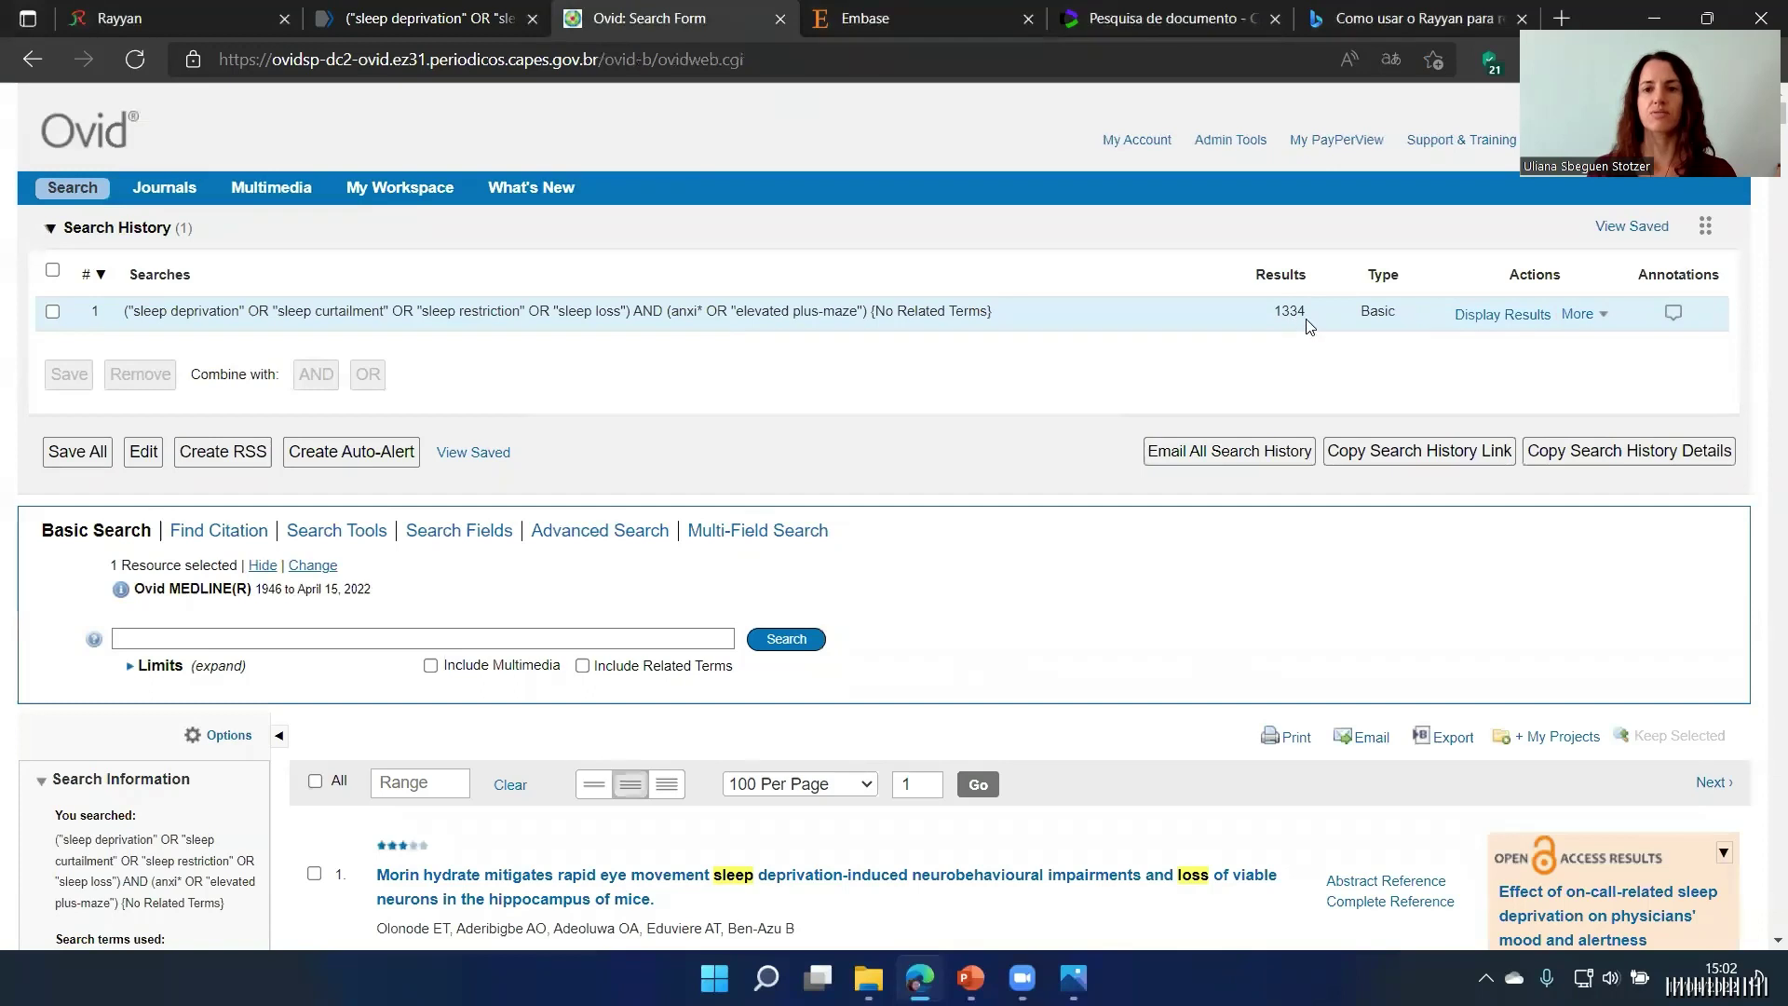
{"action": "left_click_drag", "start_coordinate": [1313, 316], "coordinate": [1260, 319]}
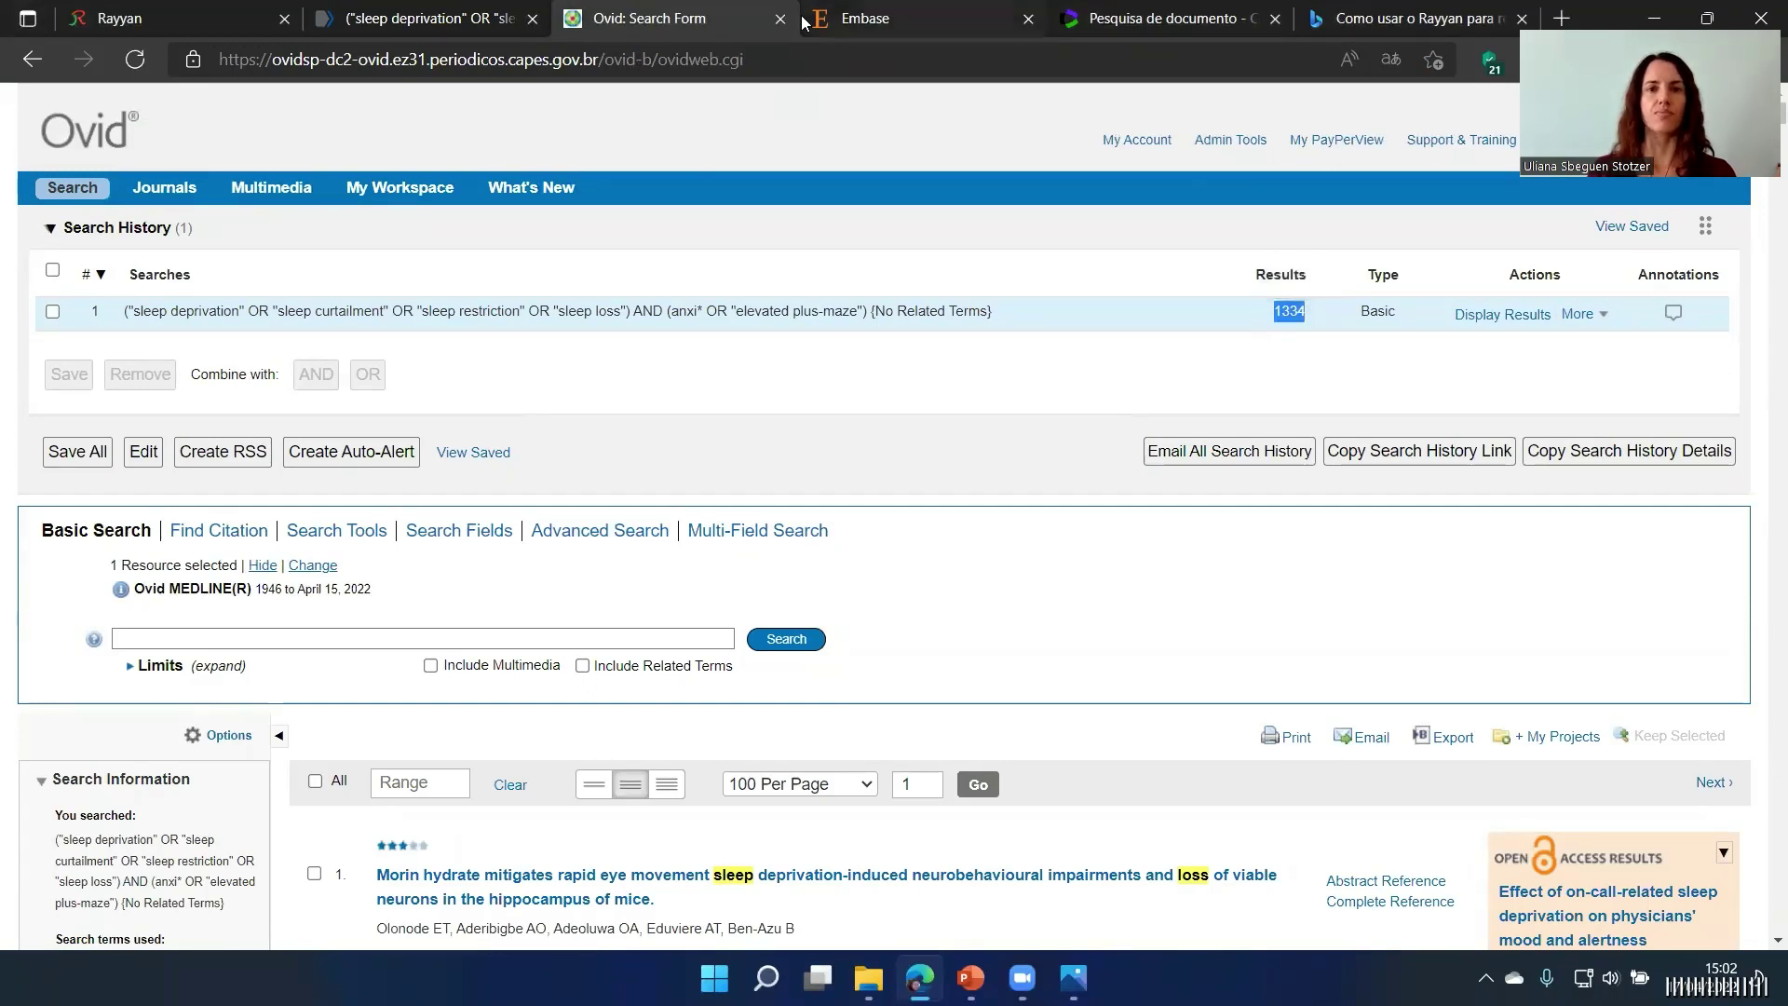
Step: In Embase, change the query's search field to Title, Abstract, Author keywords and show the results
{"action": "left_click", "coordinate": [857, 21]}
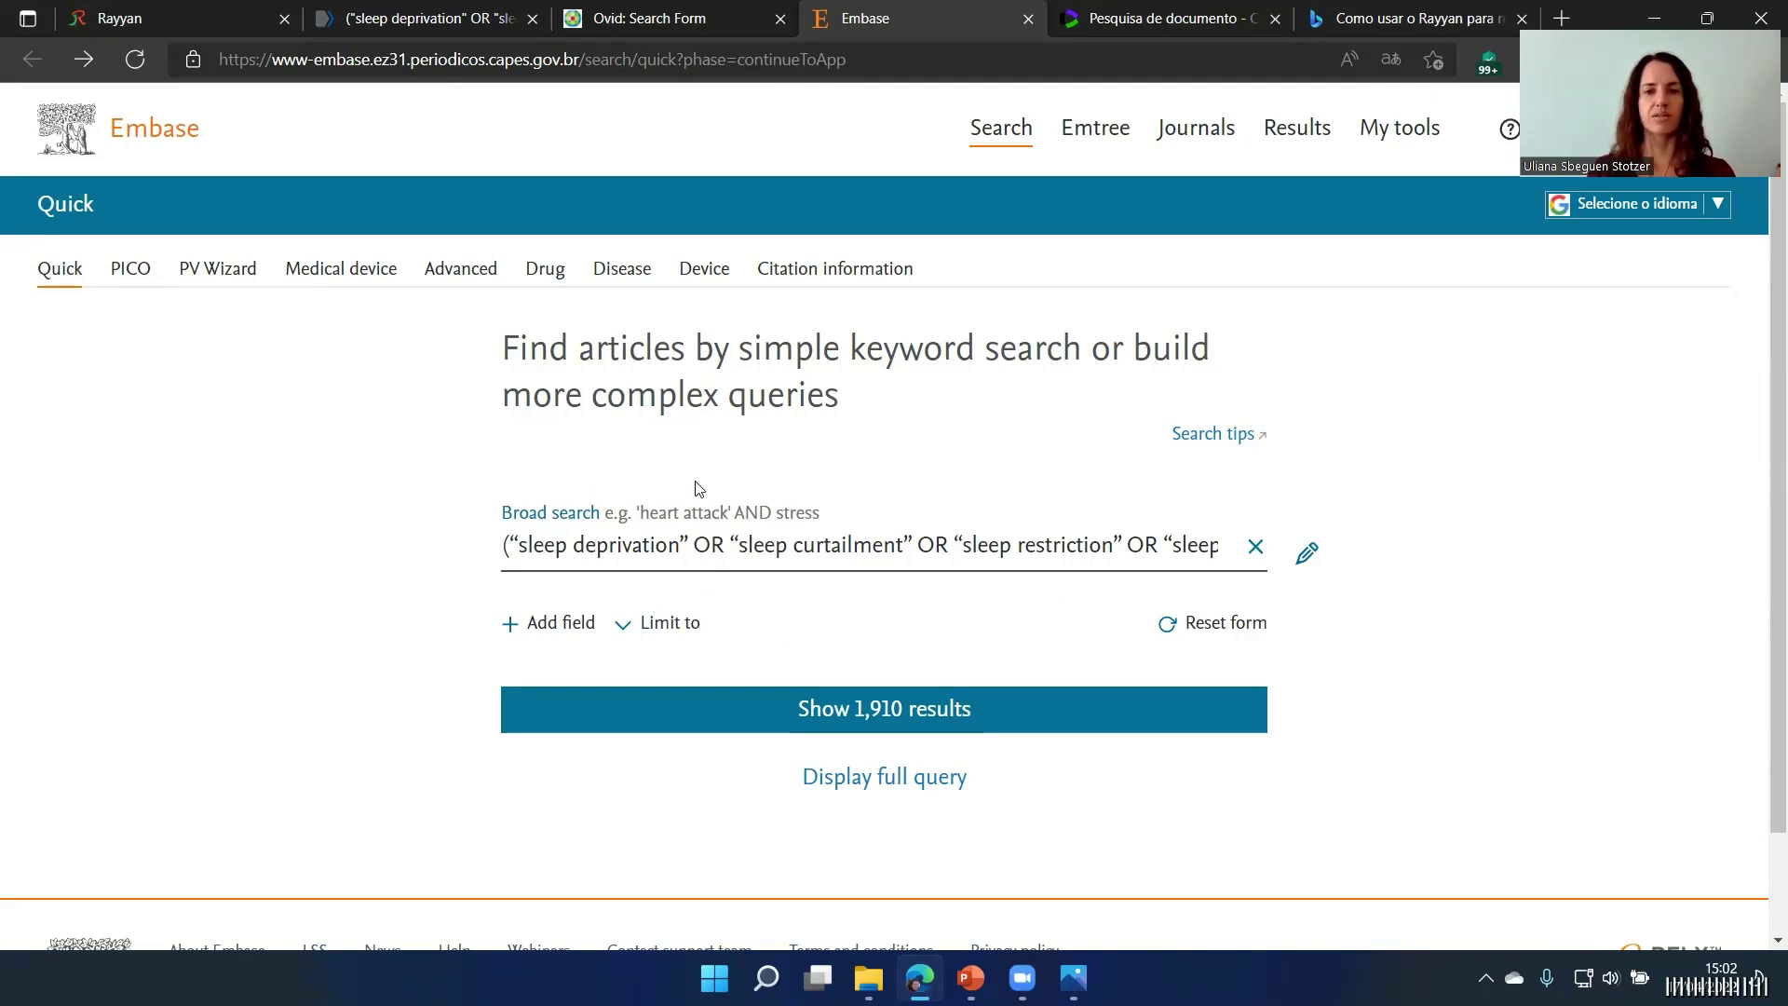
{"action": "left_click", "coordinate": [814, 731]}
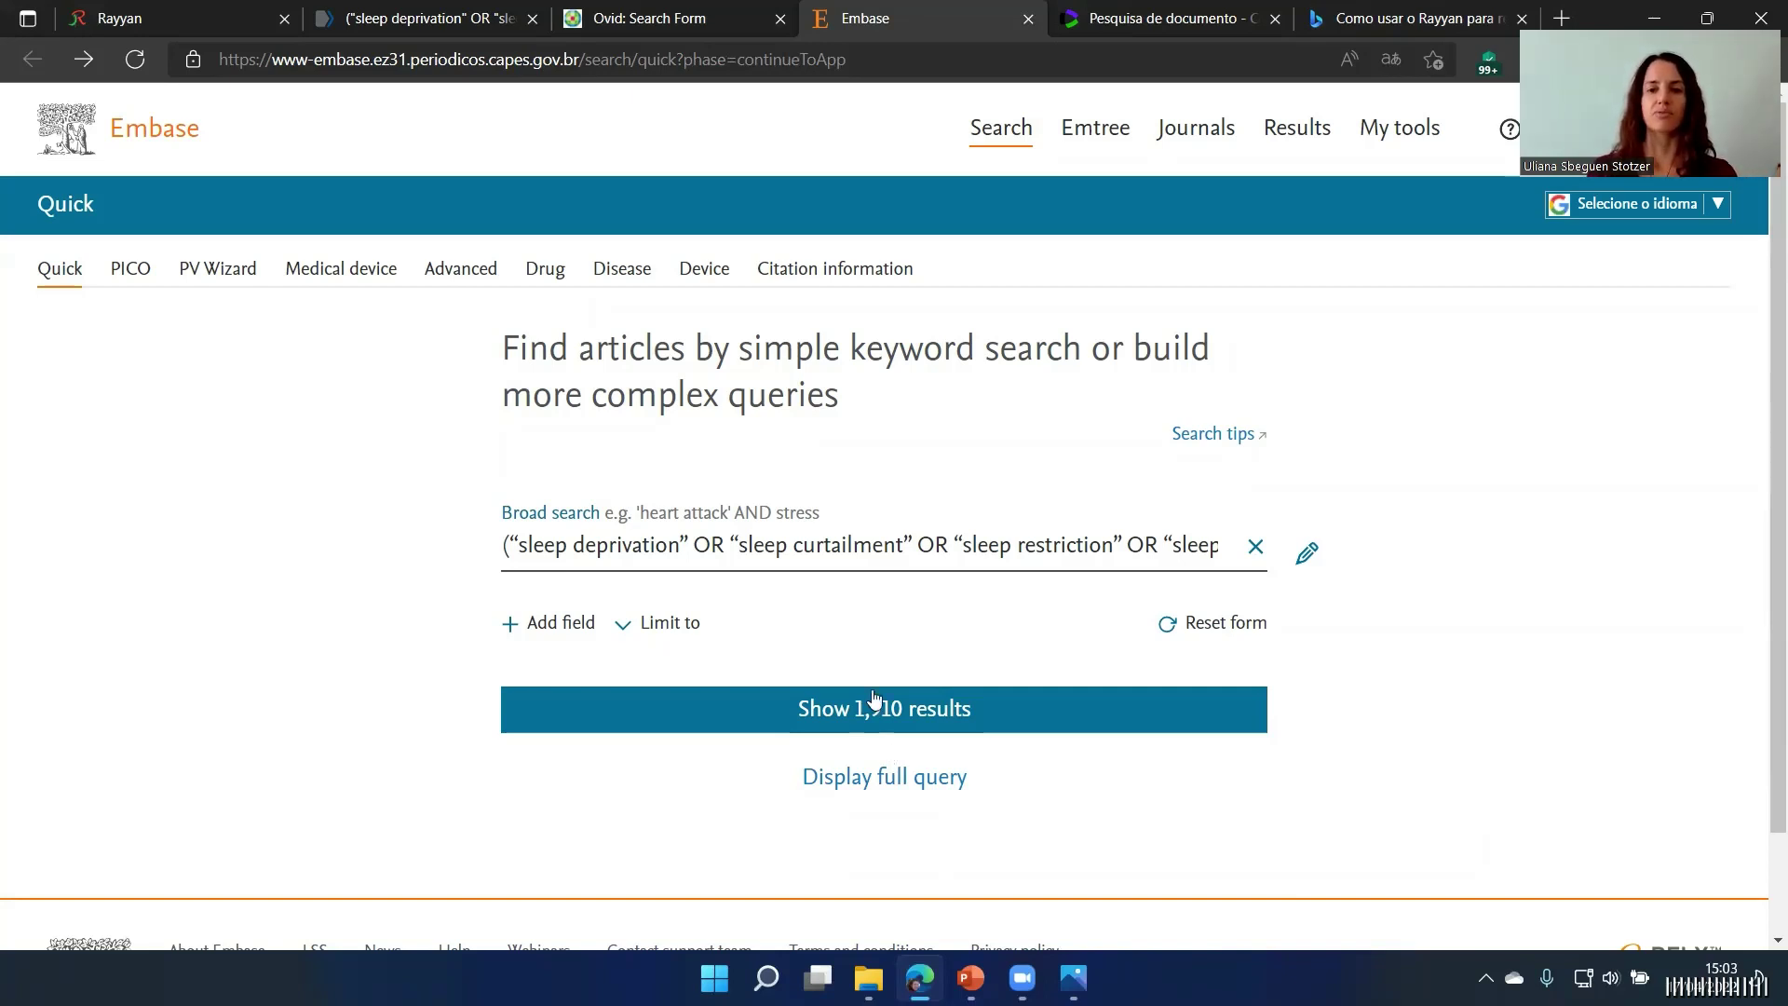
{"action": "left_click", "coordinate": [1305, 559]}
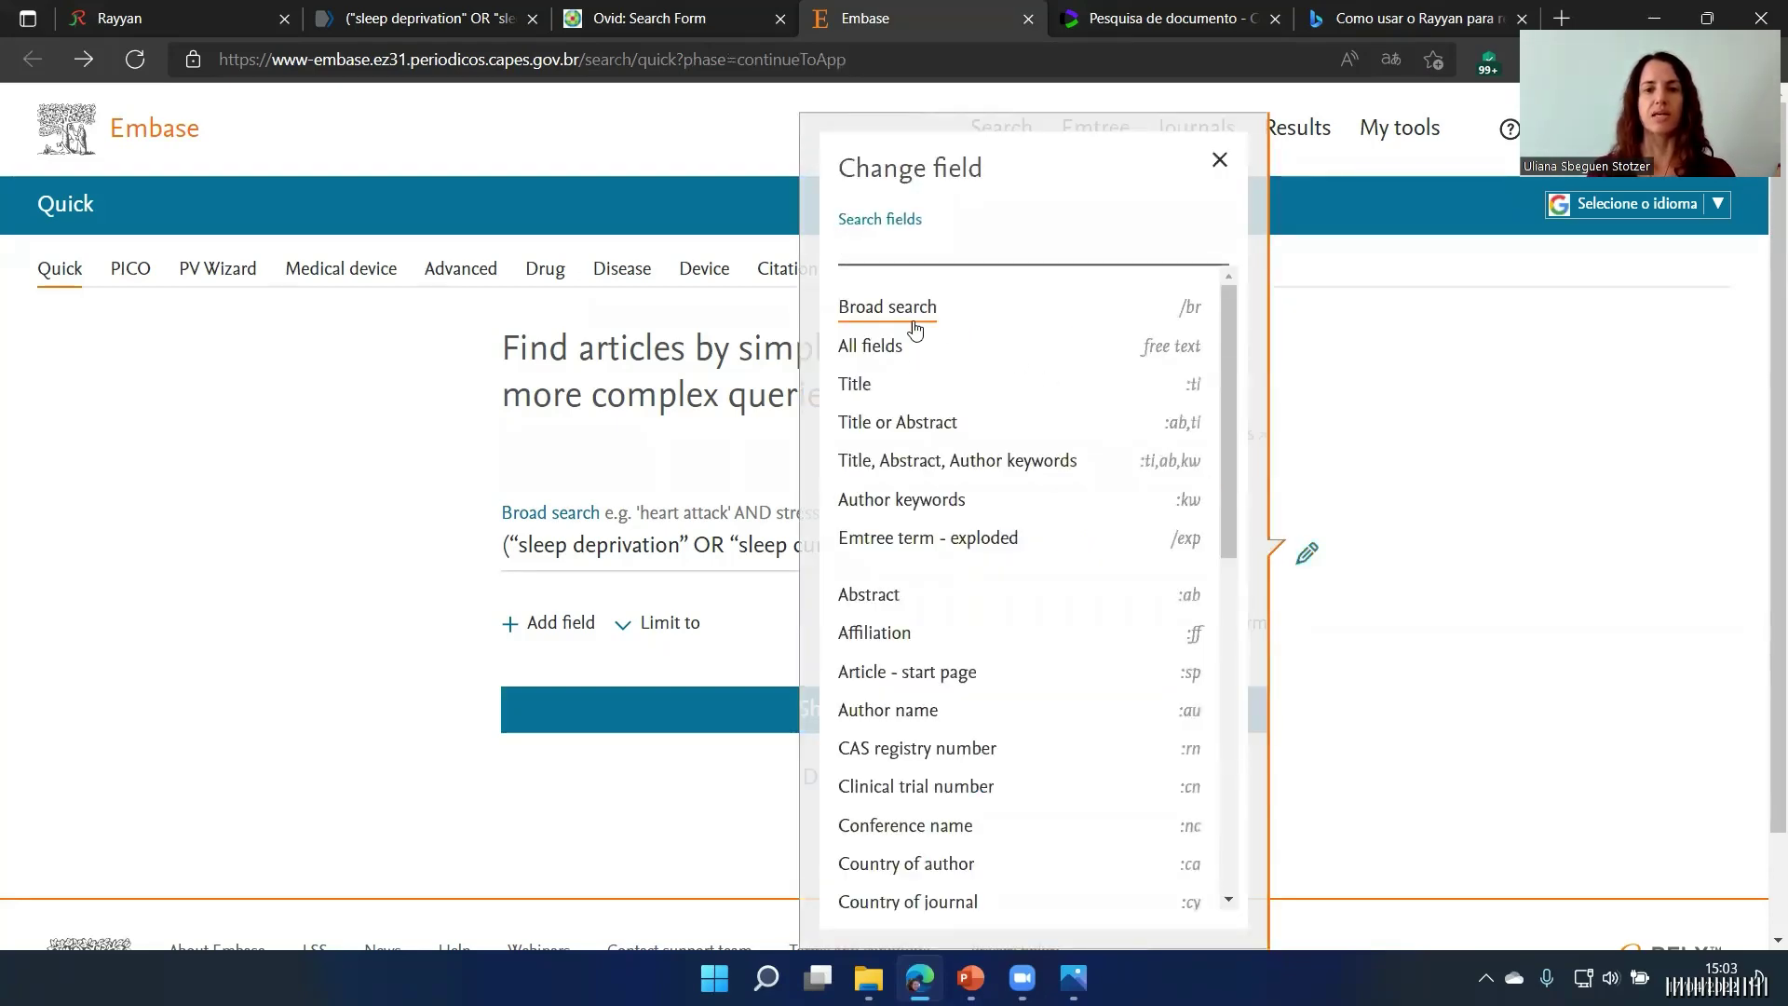
{"action": "left_click", "coordinate": [903, 462]}
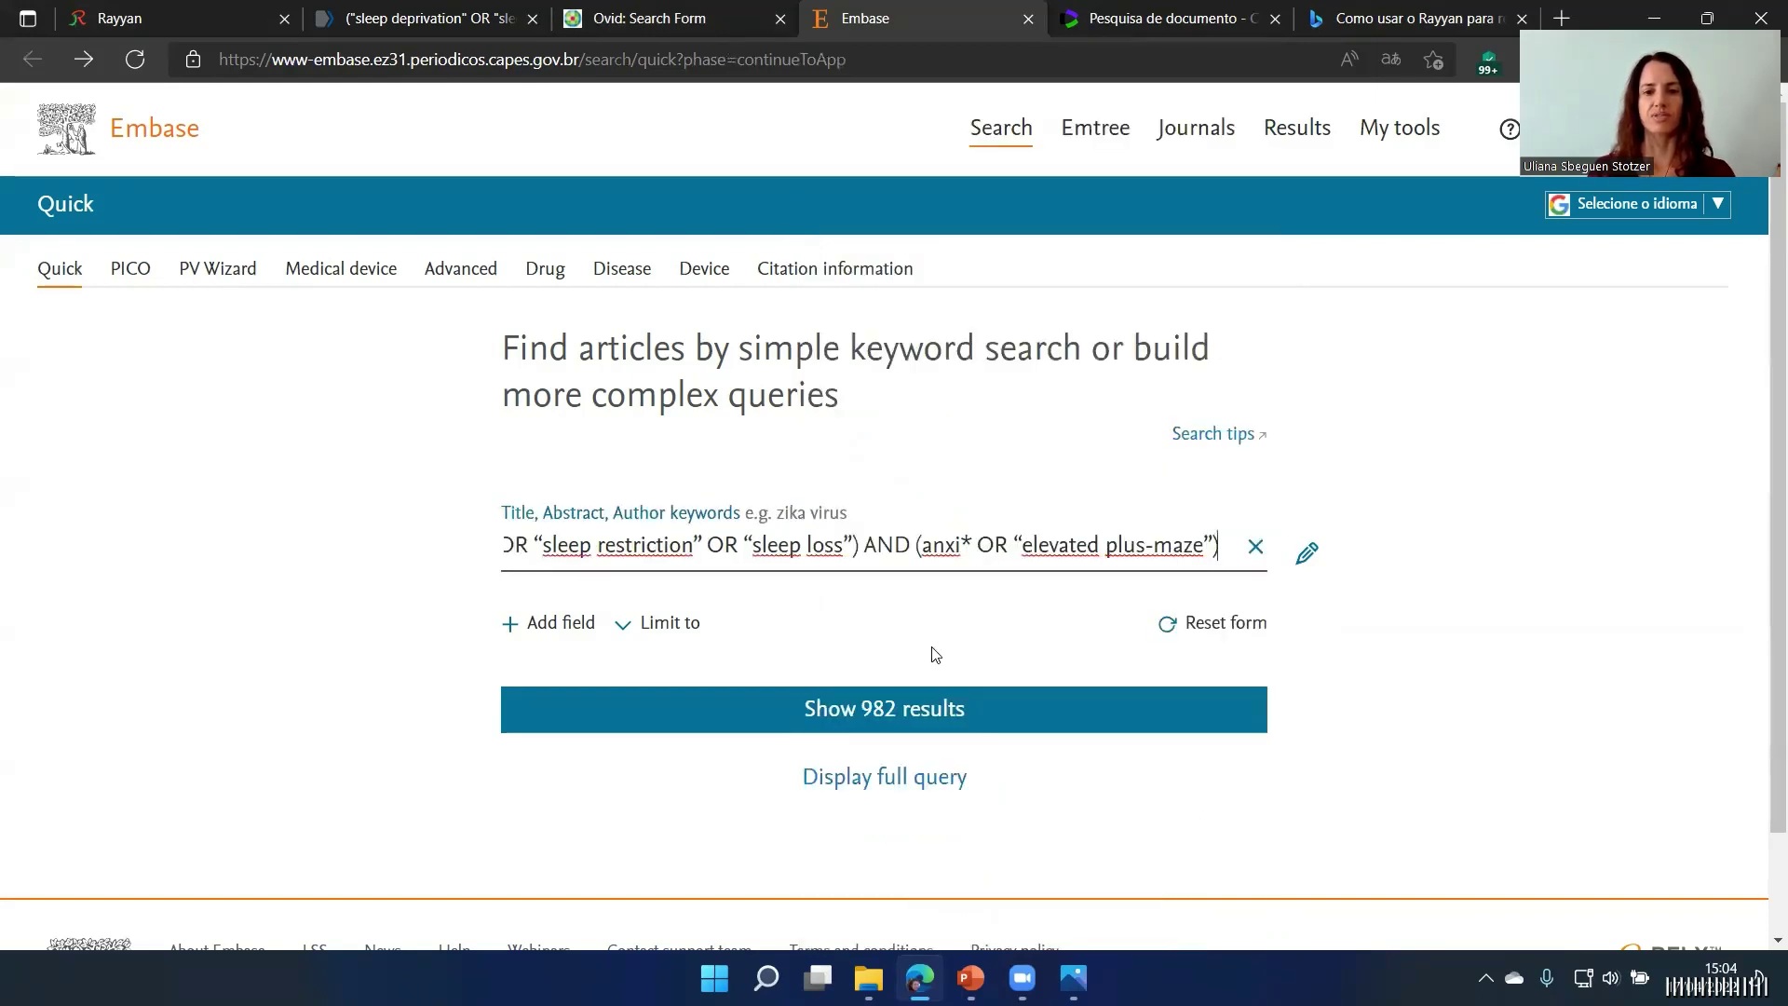
{"action": "left_click", "coordinate": [960, 729]}
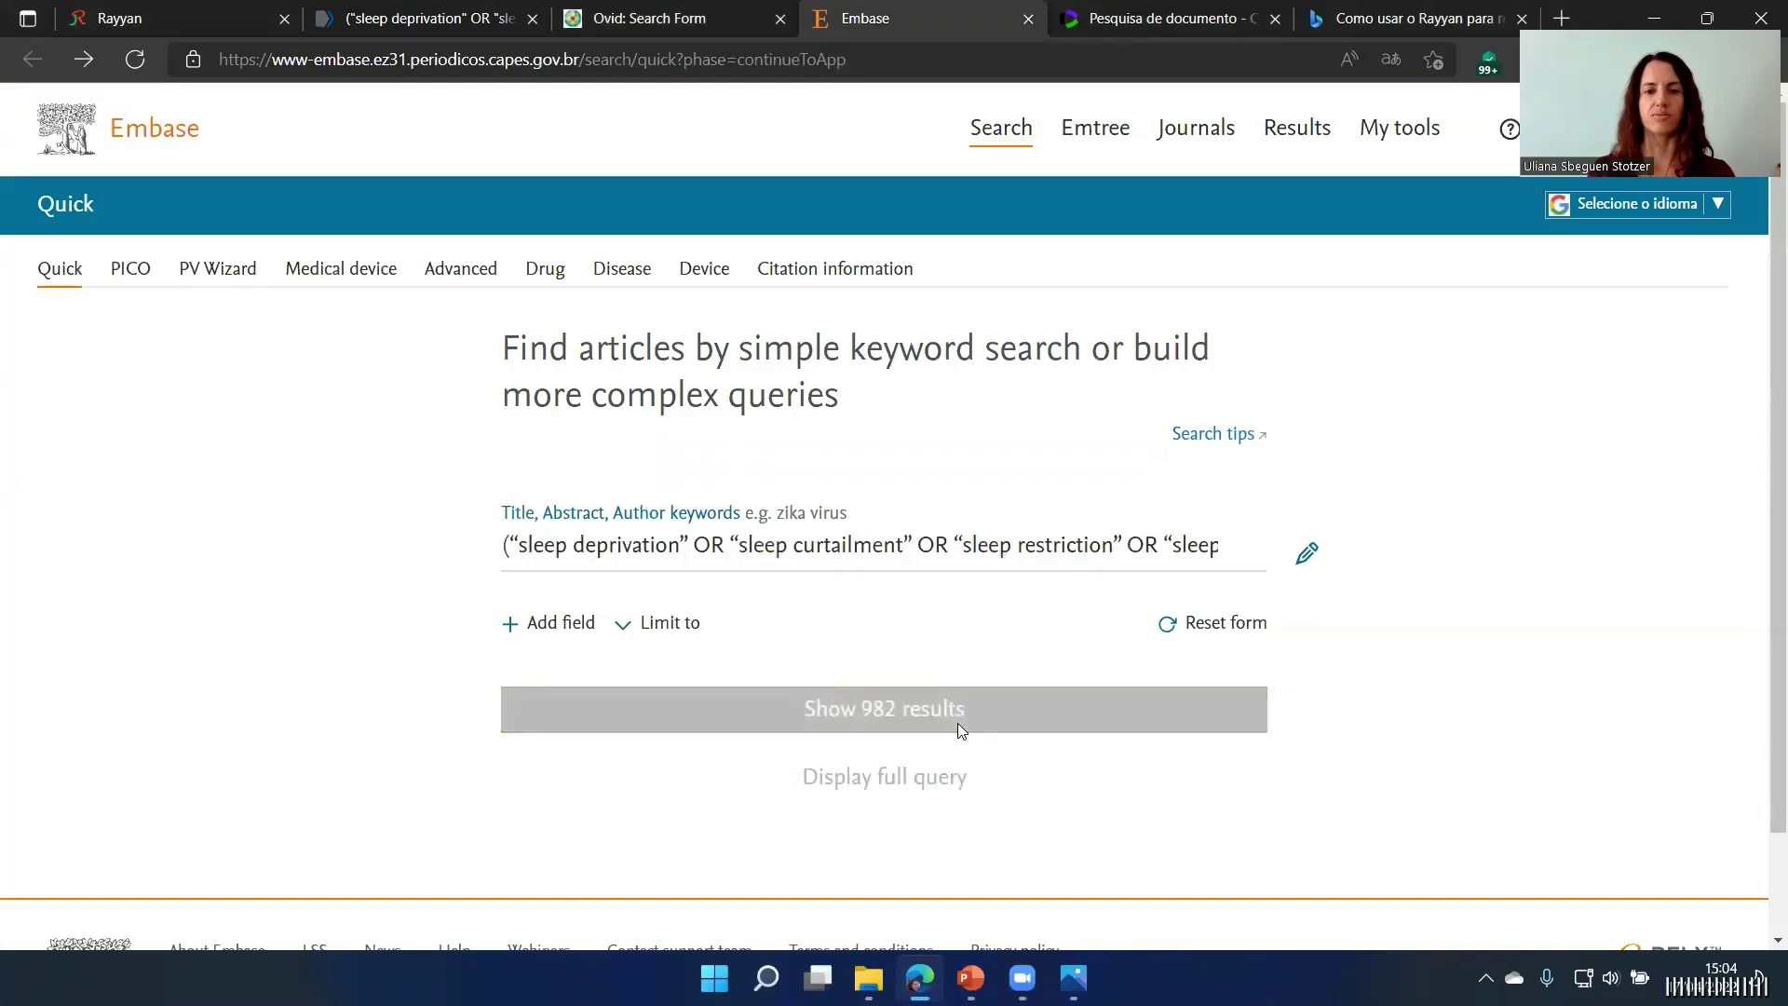
Step: Run the prefilled query in the Web of Science core collection with the search field set to Todos os campos
{"action": "left_click", "coordinate": [1173, 15]}
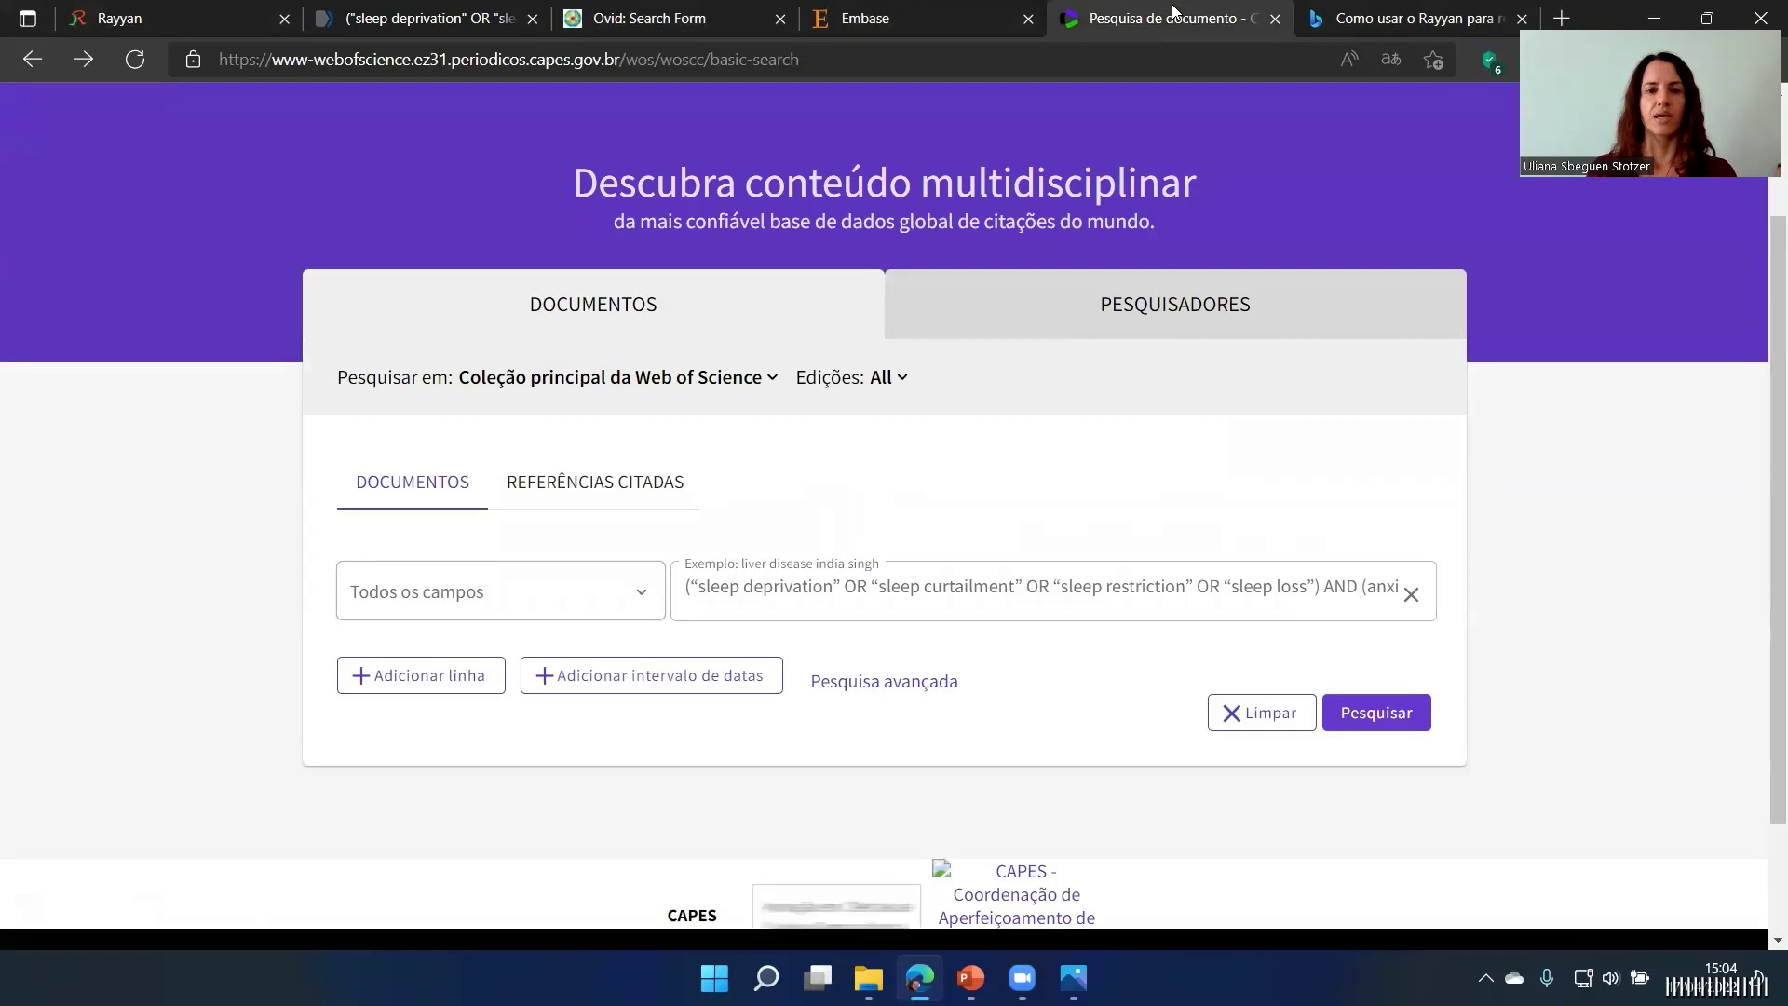
{"action": "left_click", "coordinate": [647, 589]}
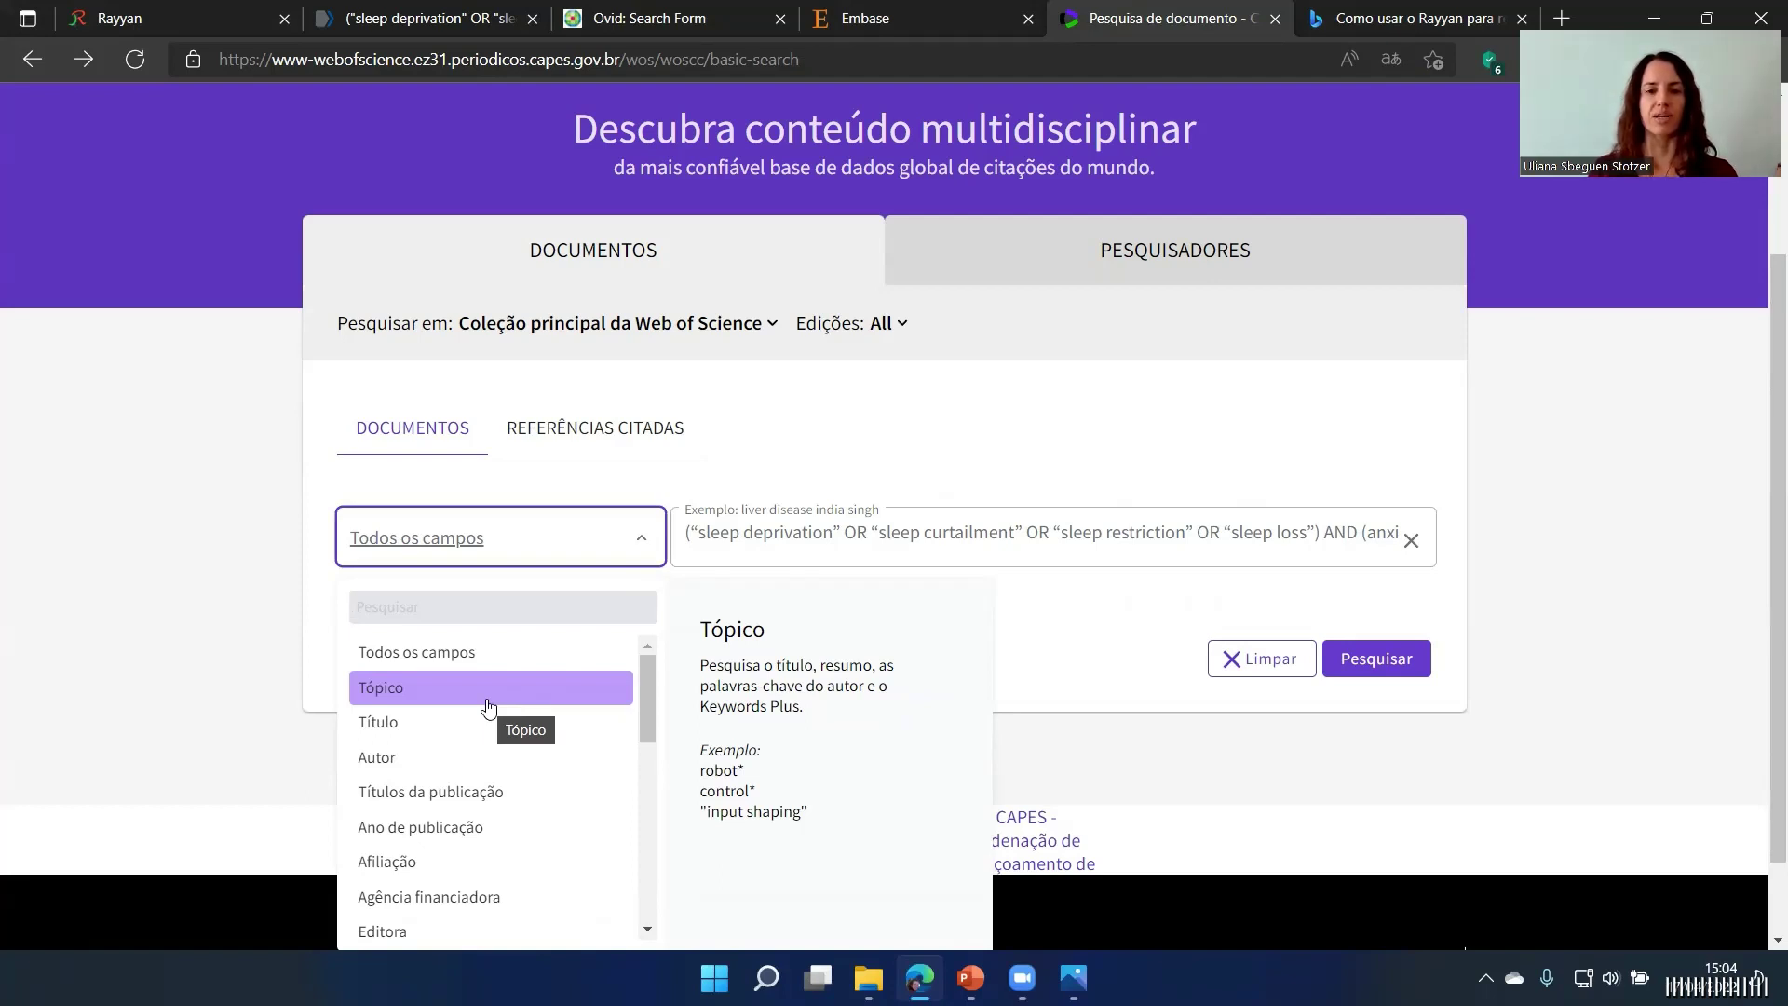
{"action": "left_click", "coordinate": [439, 652]}
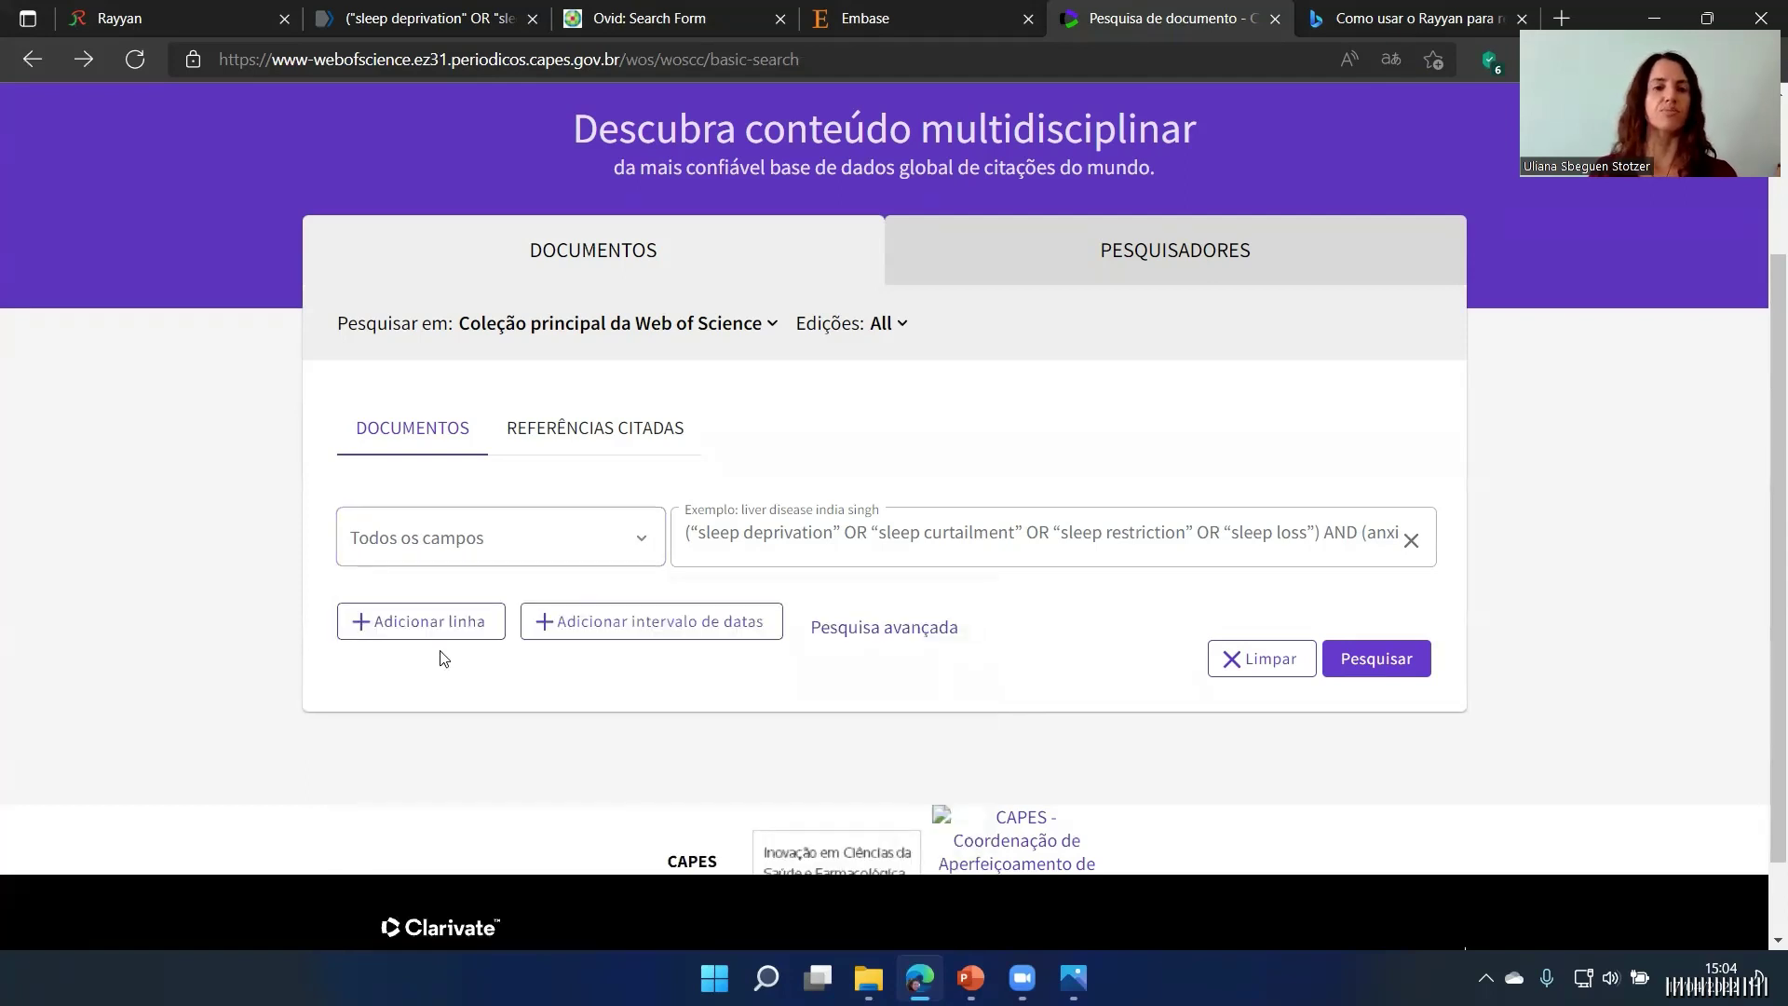
{"action": "left_click", "coordinate": [1385, 658]}
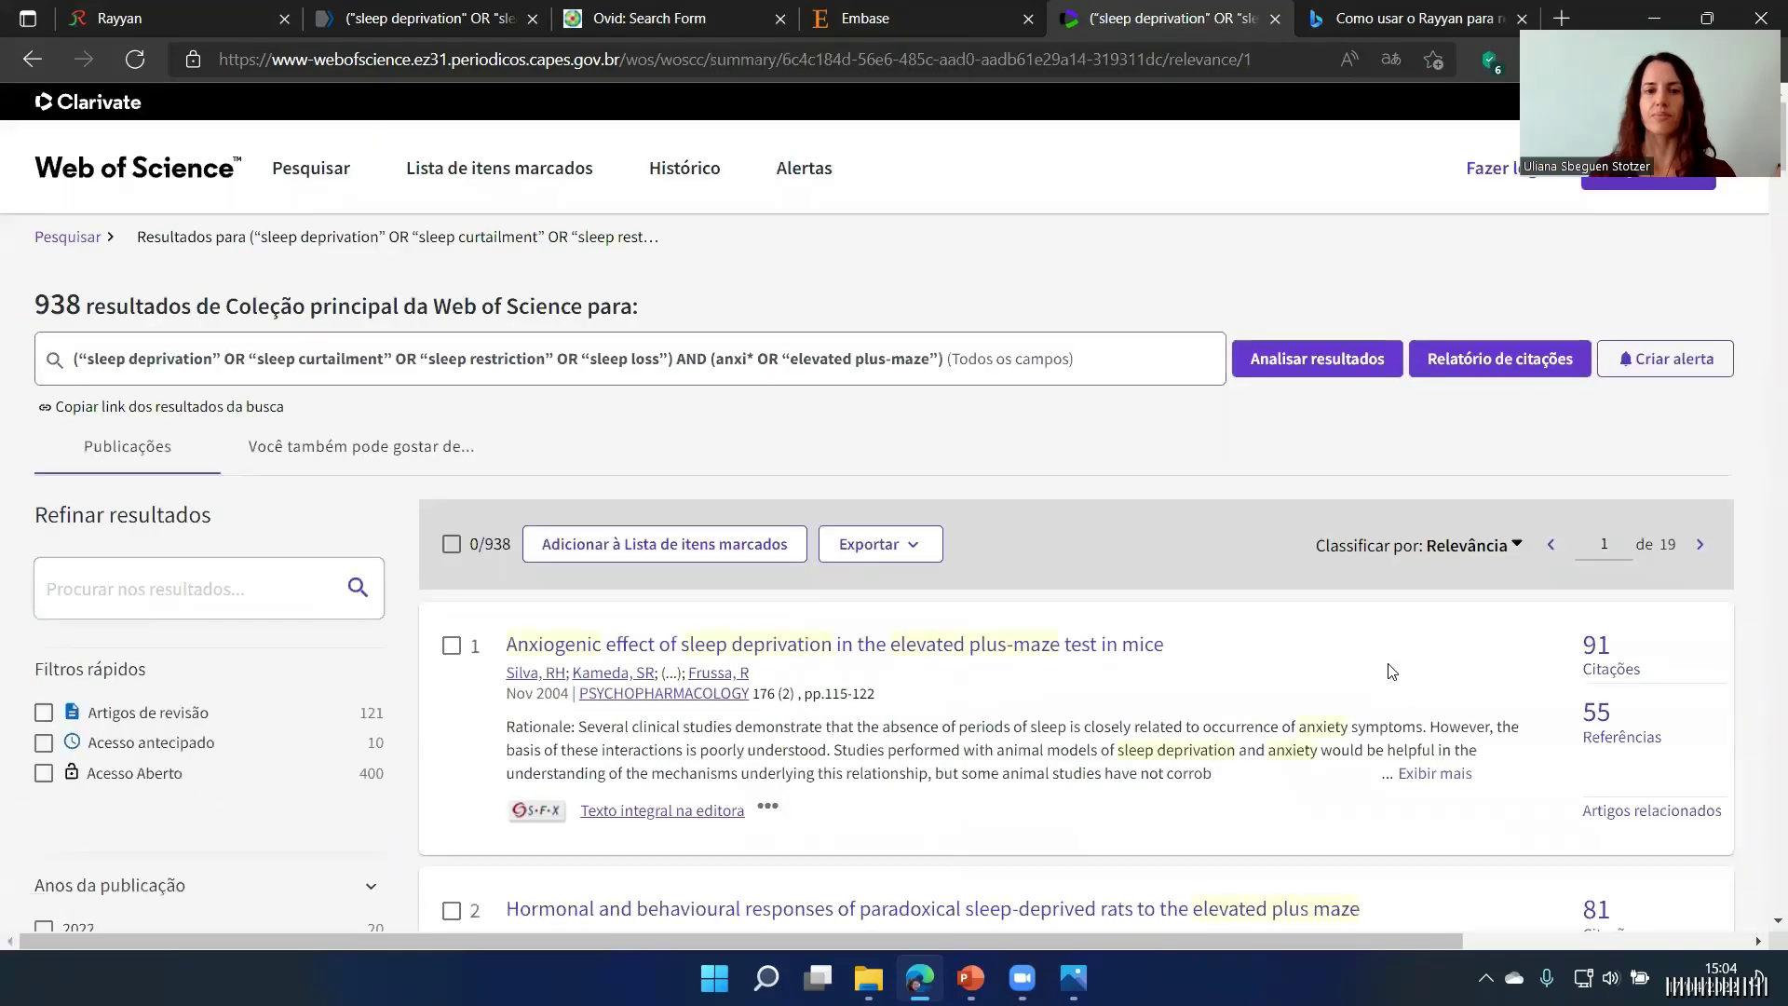
Step: Export all results of the PubMed search to a file for external citation management software
{"action": "left_click", "coordinate": [424, 19]}
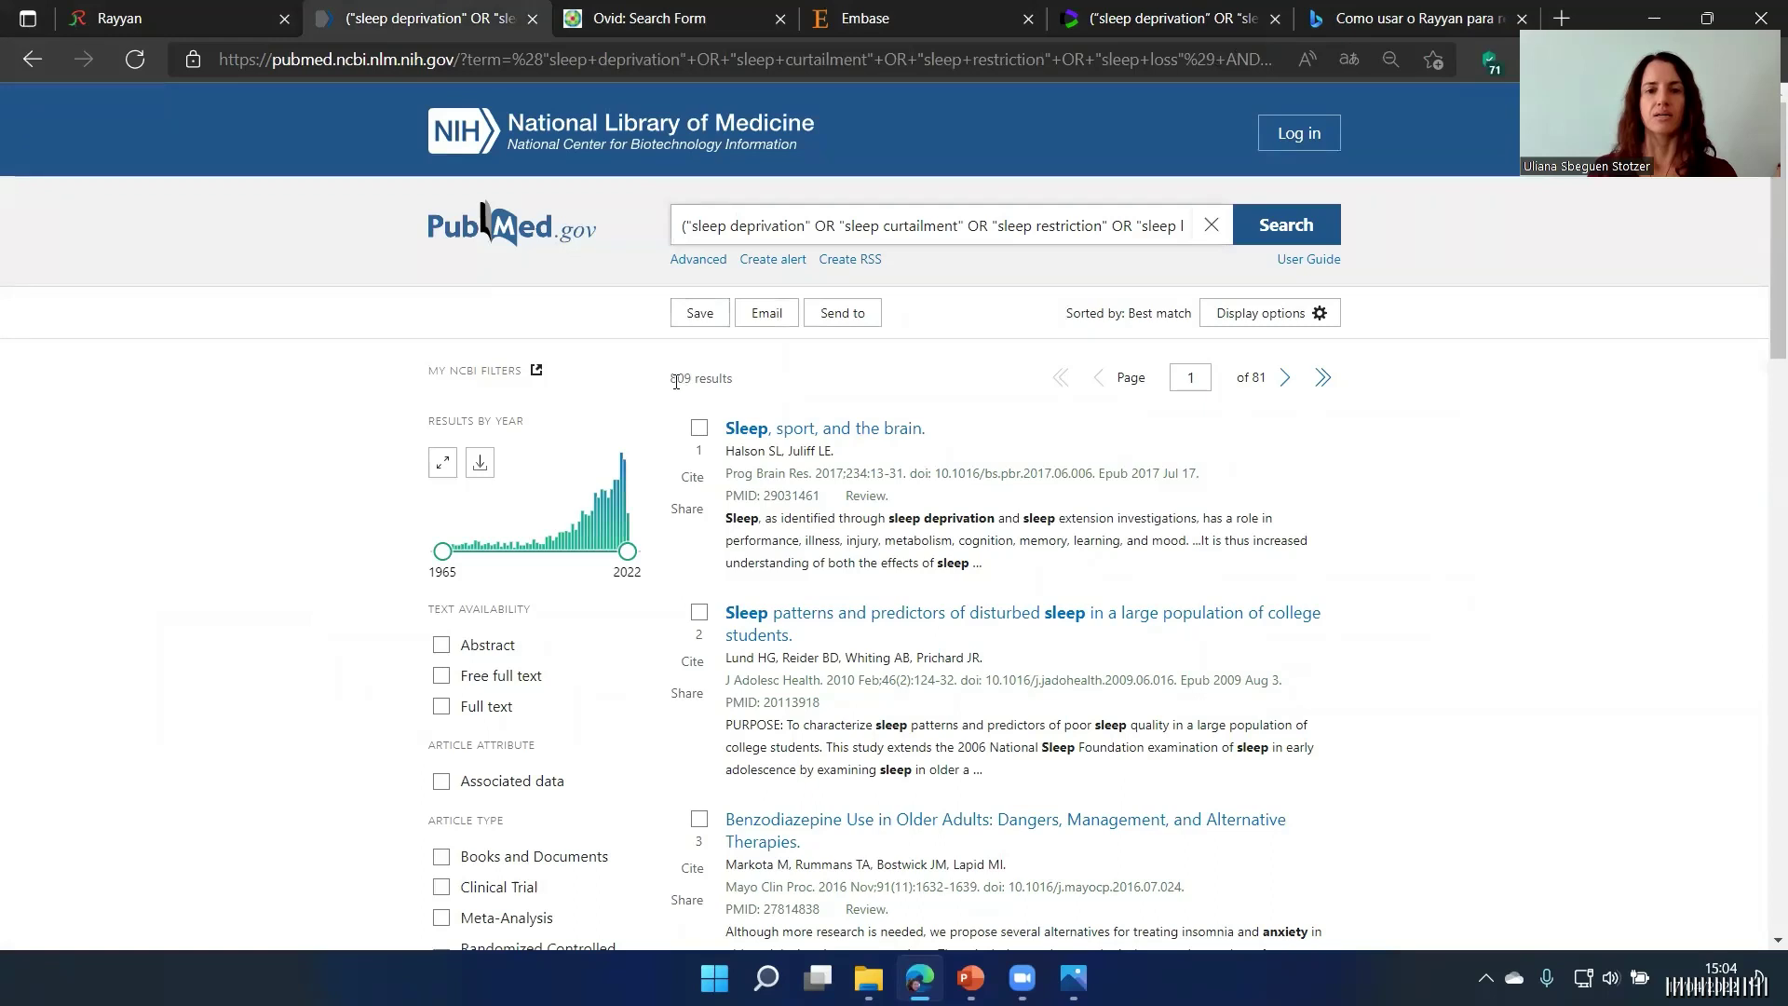
{"action": "left_click", "coordinate": [841, 319]}
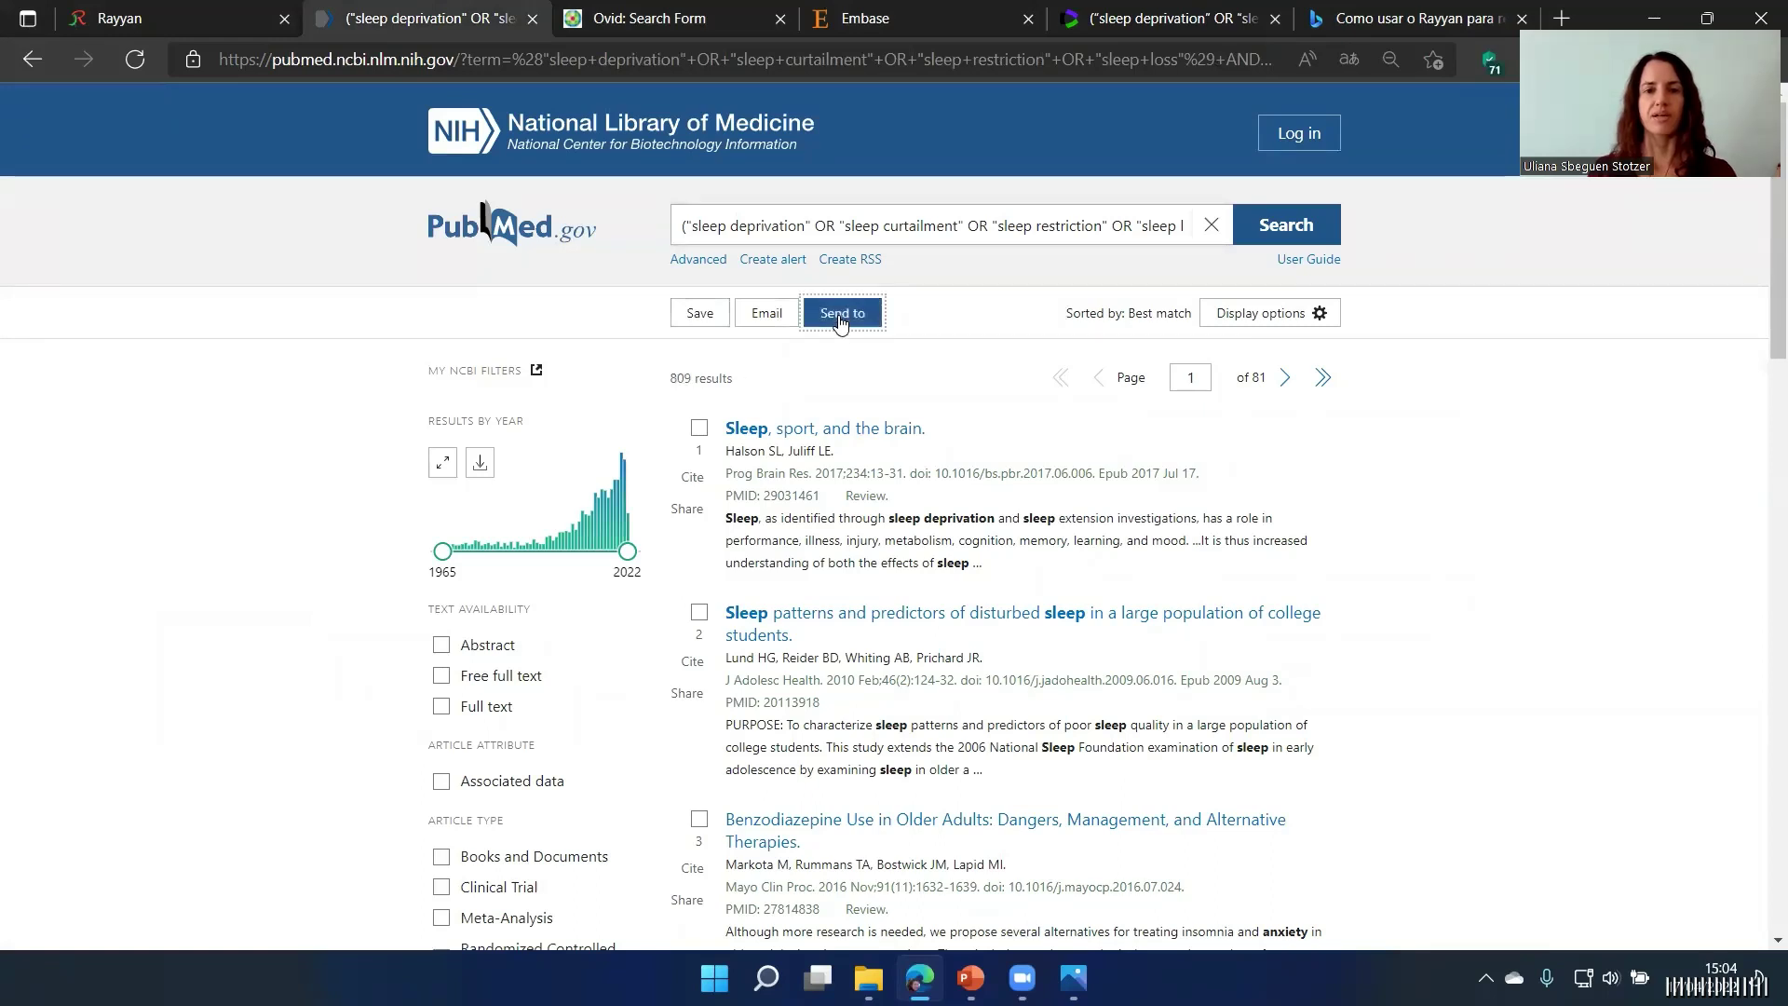
{"action": "left_click", "coordinate": [825, 491]}
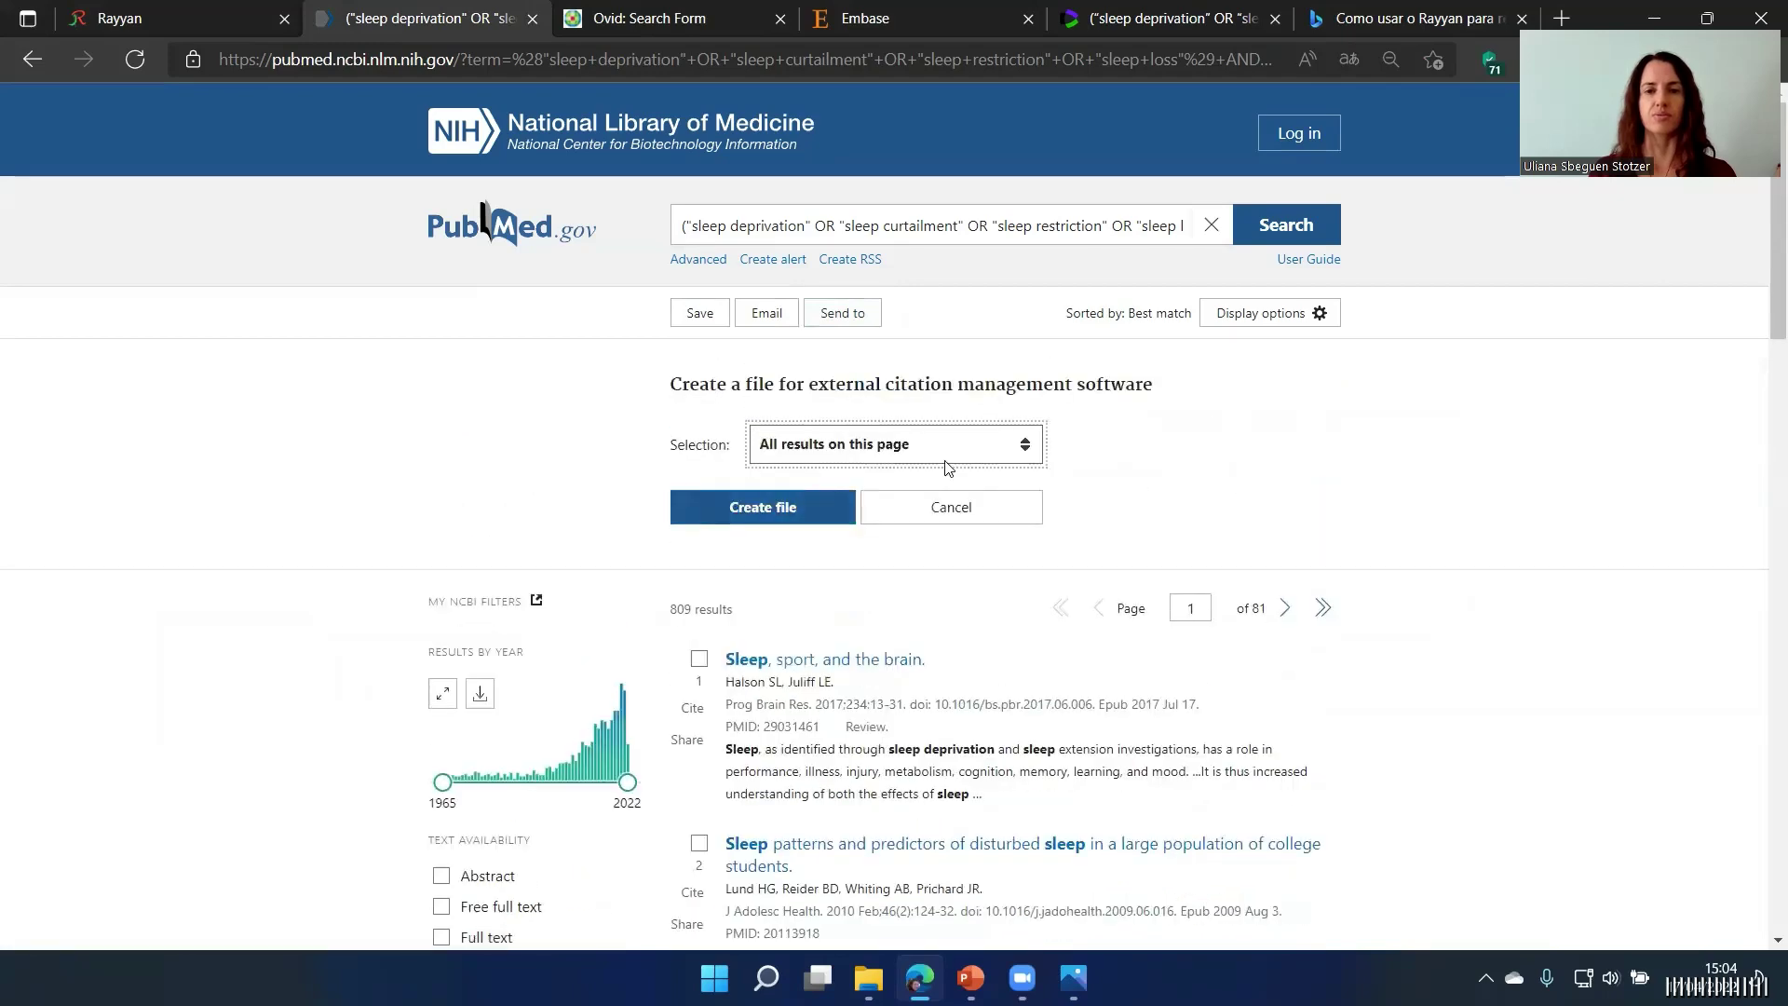
{"action": "left_click", "coordinate": [959, 454]}
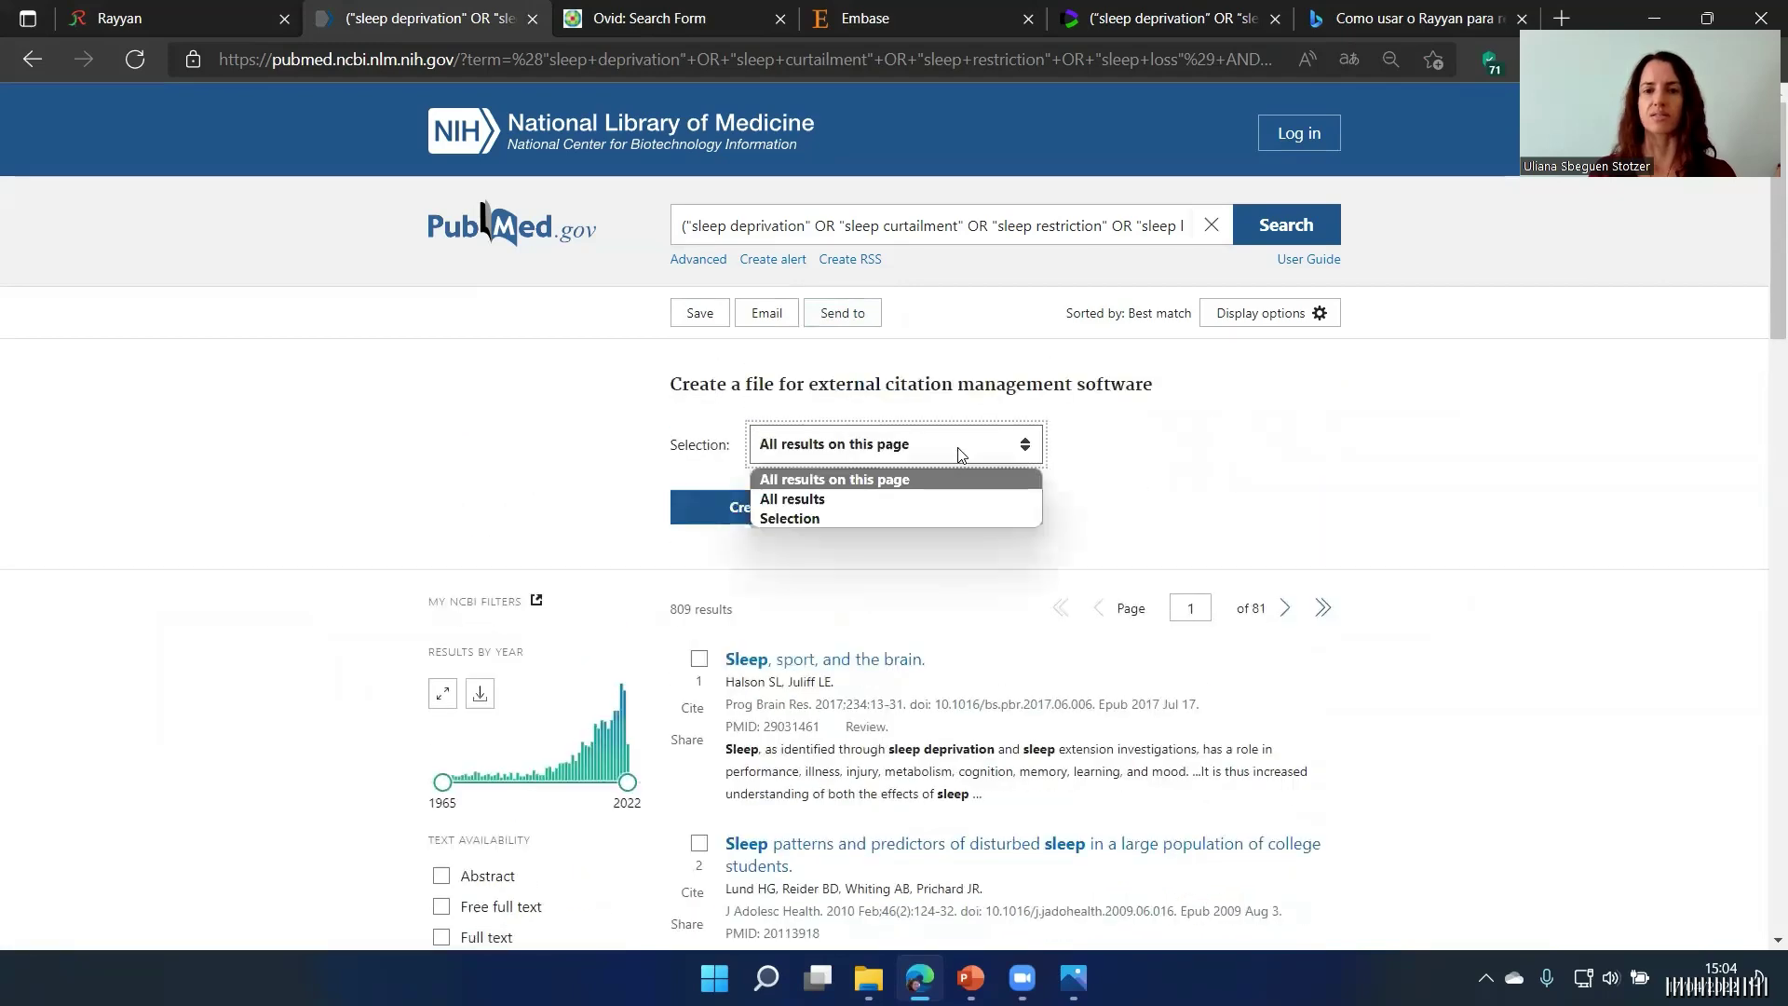
{"action": "left_click", "coordinate": [797, 500]}
{"action": "left_click", "coordinate": [796, 505]}
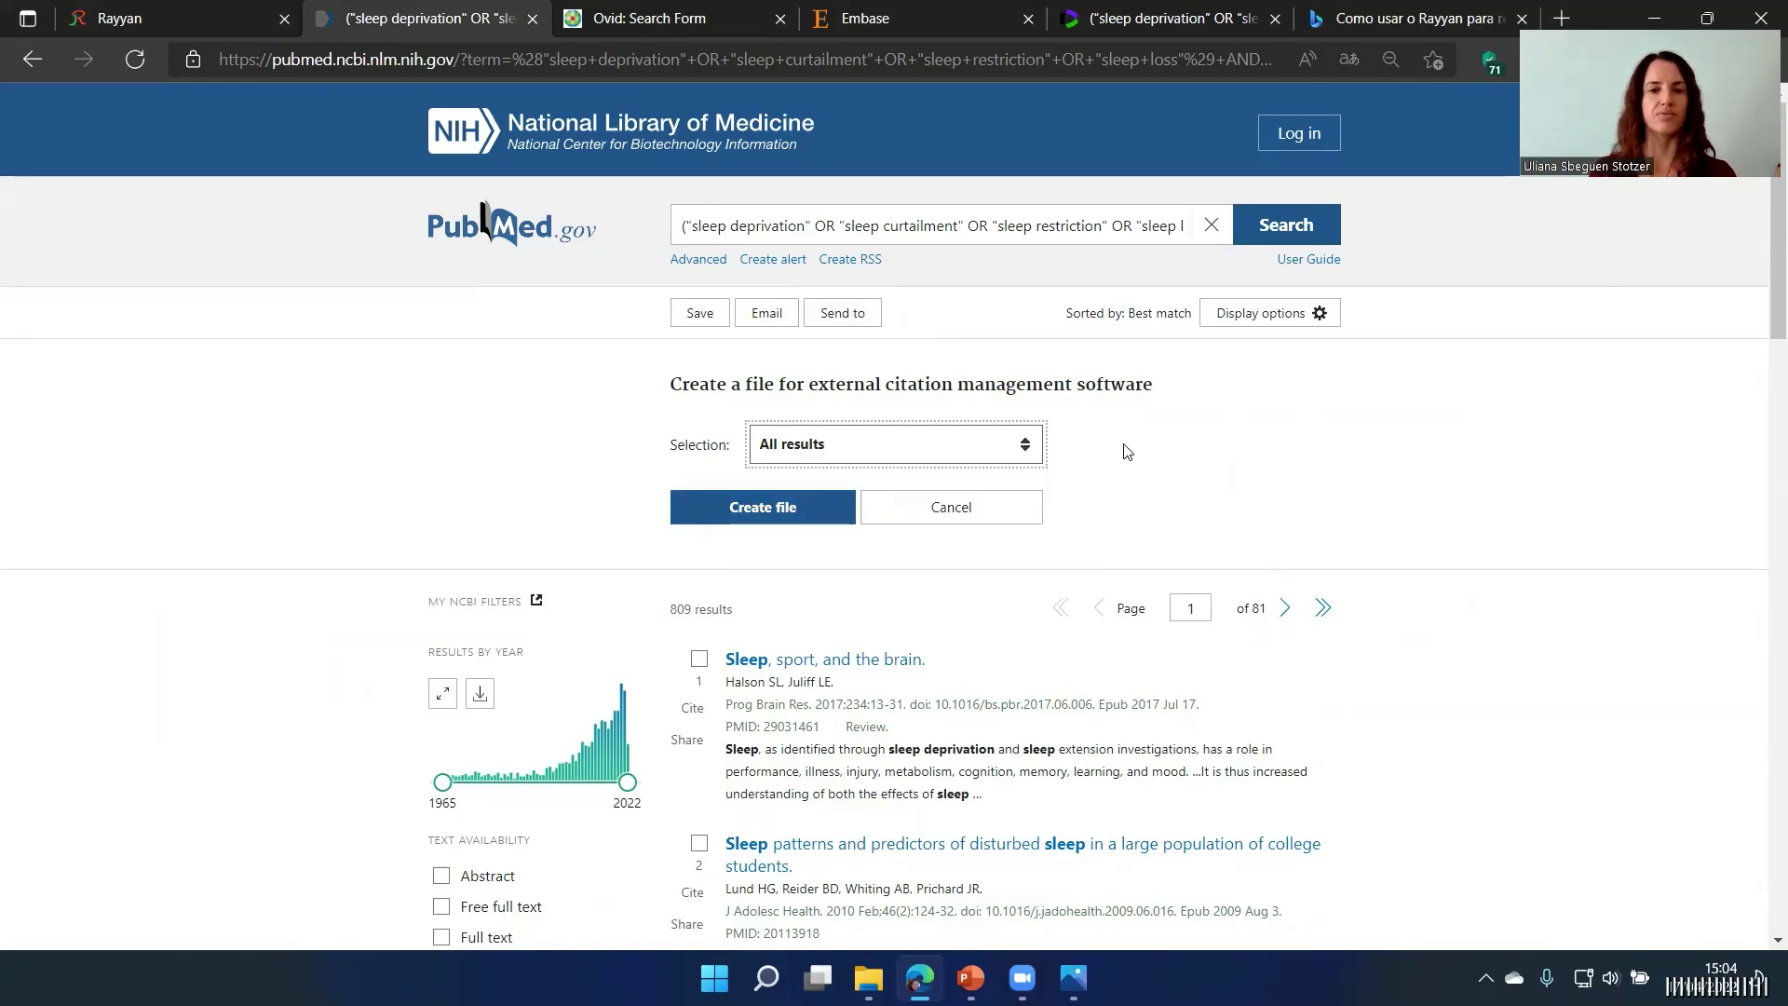
{"action": "left_click", "coordinate": [791, 505]}
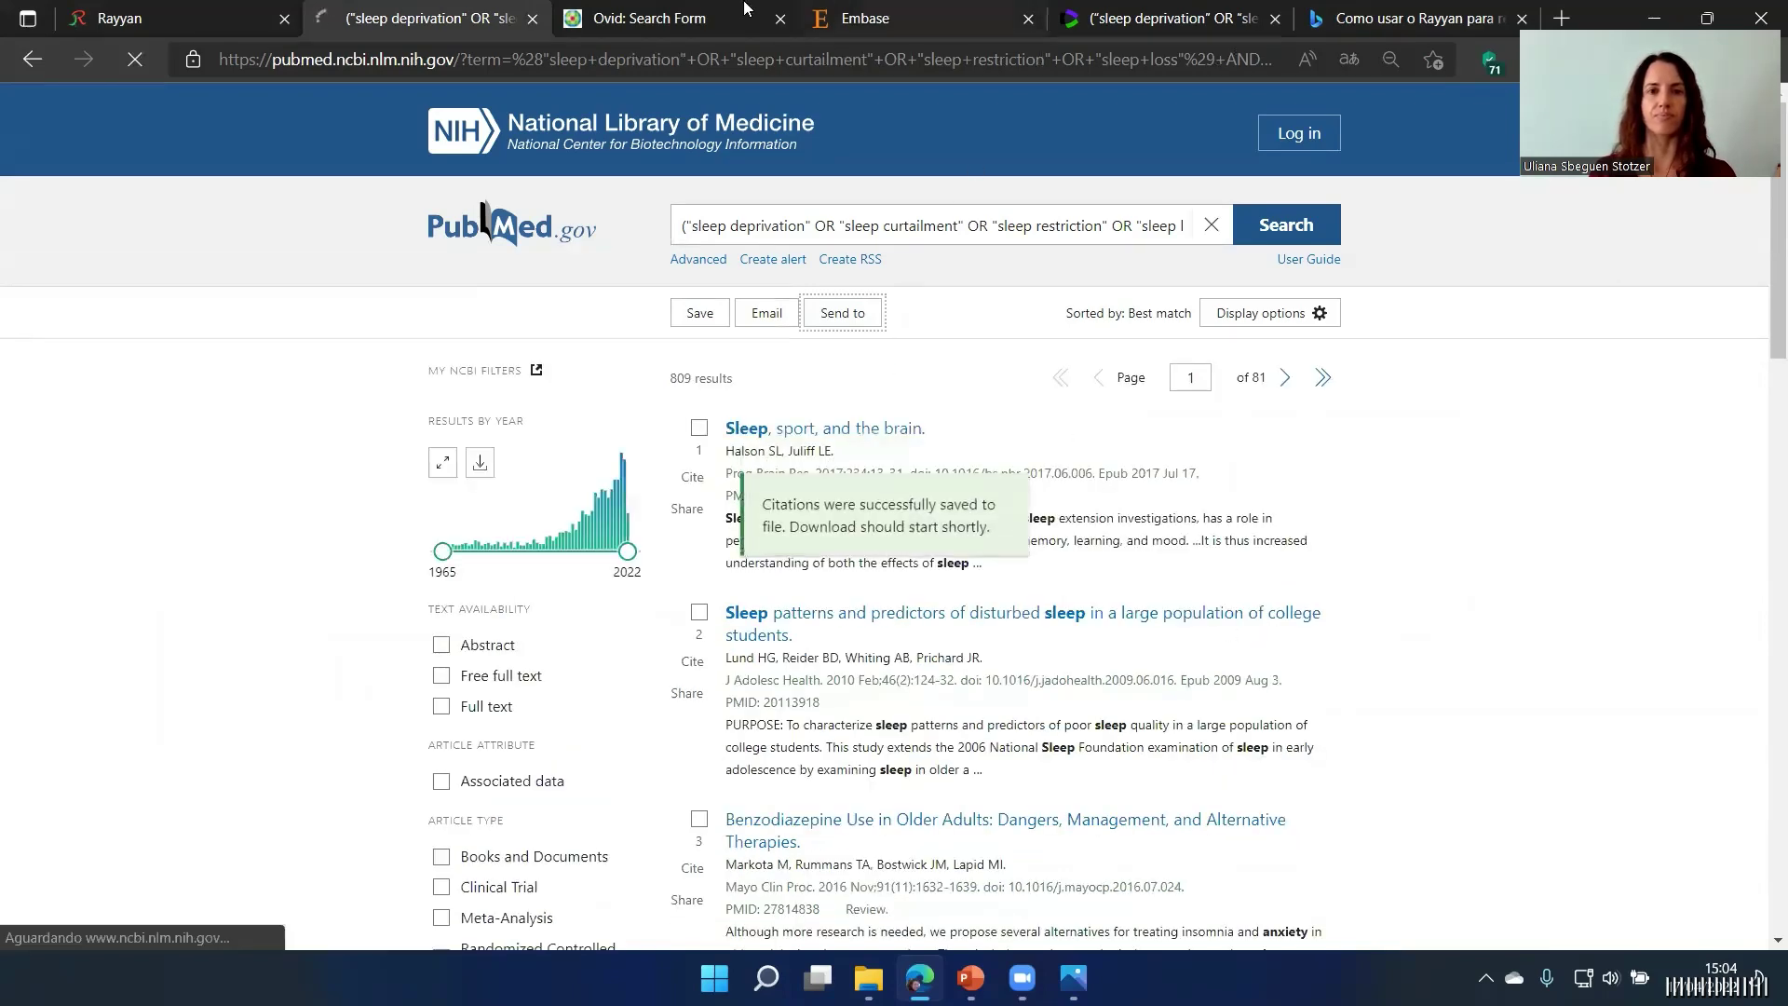
Step: In the Ovid MEDLINE results, try to select all records, and choose 100 records per page
{"action": "left_click", "coordinate": [652, 18]}
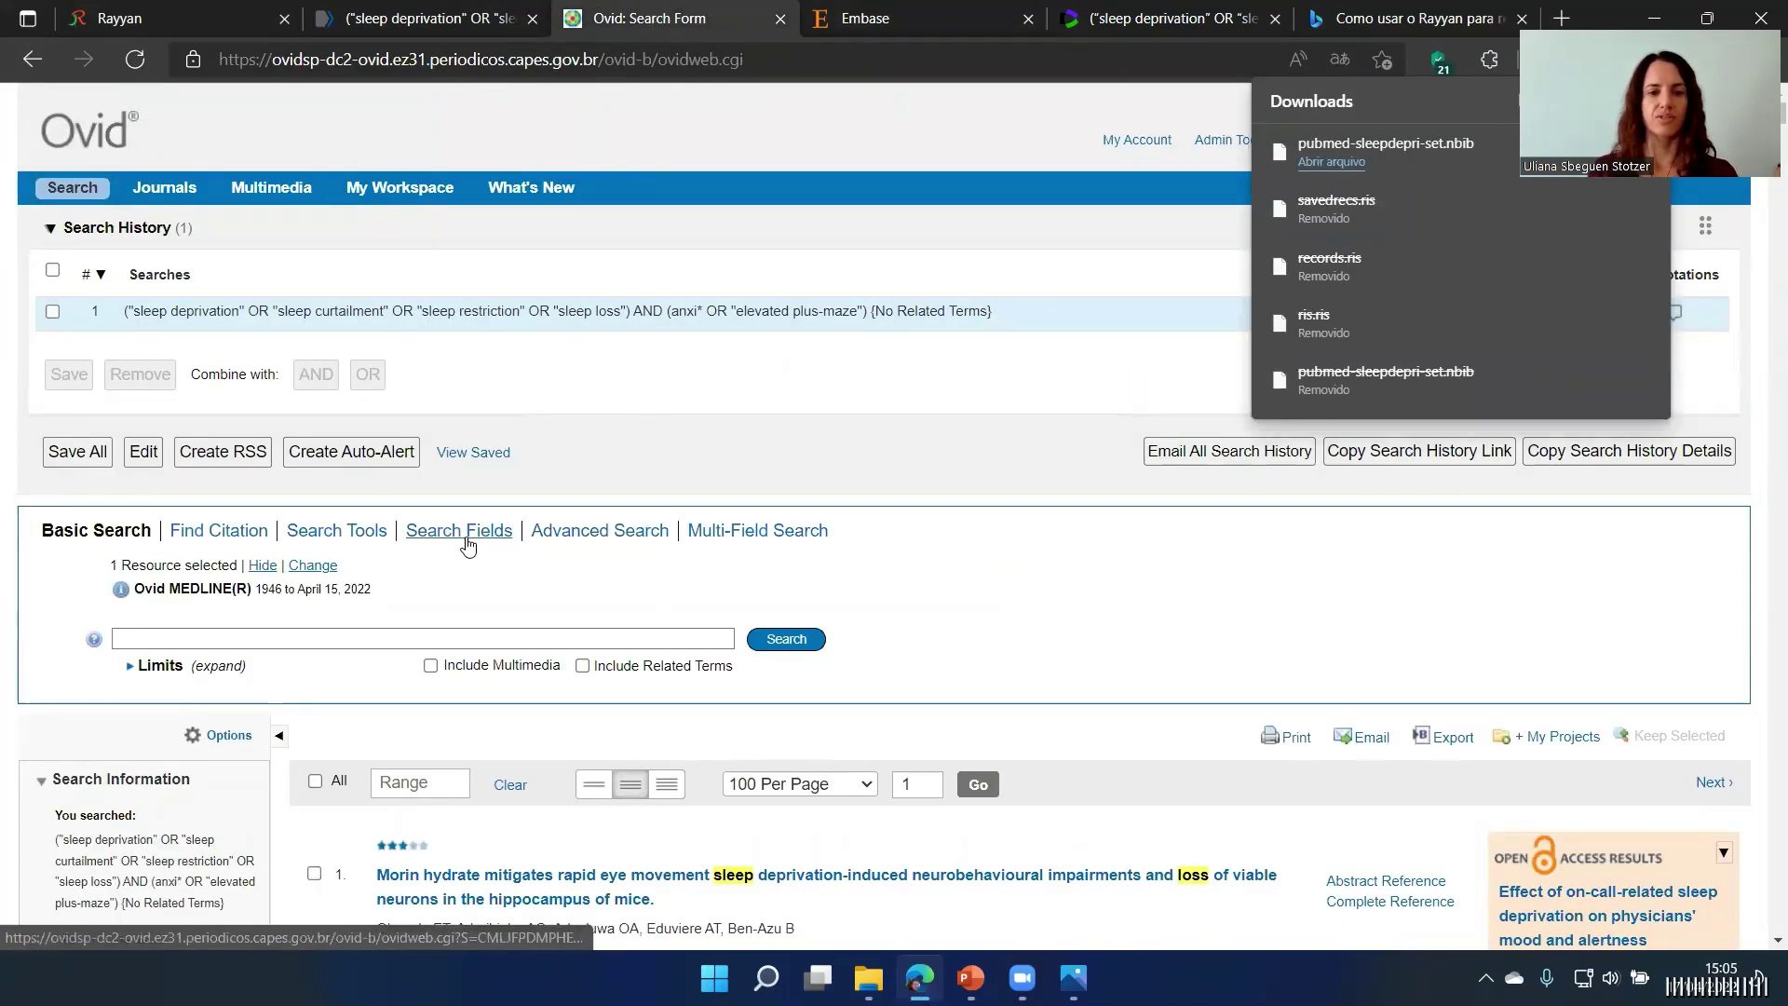
{"action": "scroll", "coordinate": [503, 531], "scroll_direction": "down", "scroll_amount": 3}
{"action": "scroll", "coordinate": [515, 467], "scroll_direction": "down", "scroll_amount": 1}
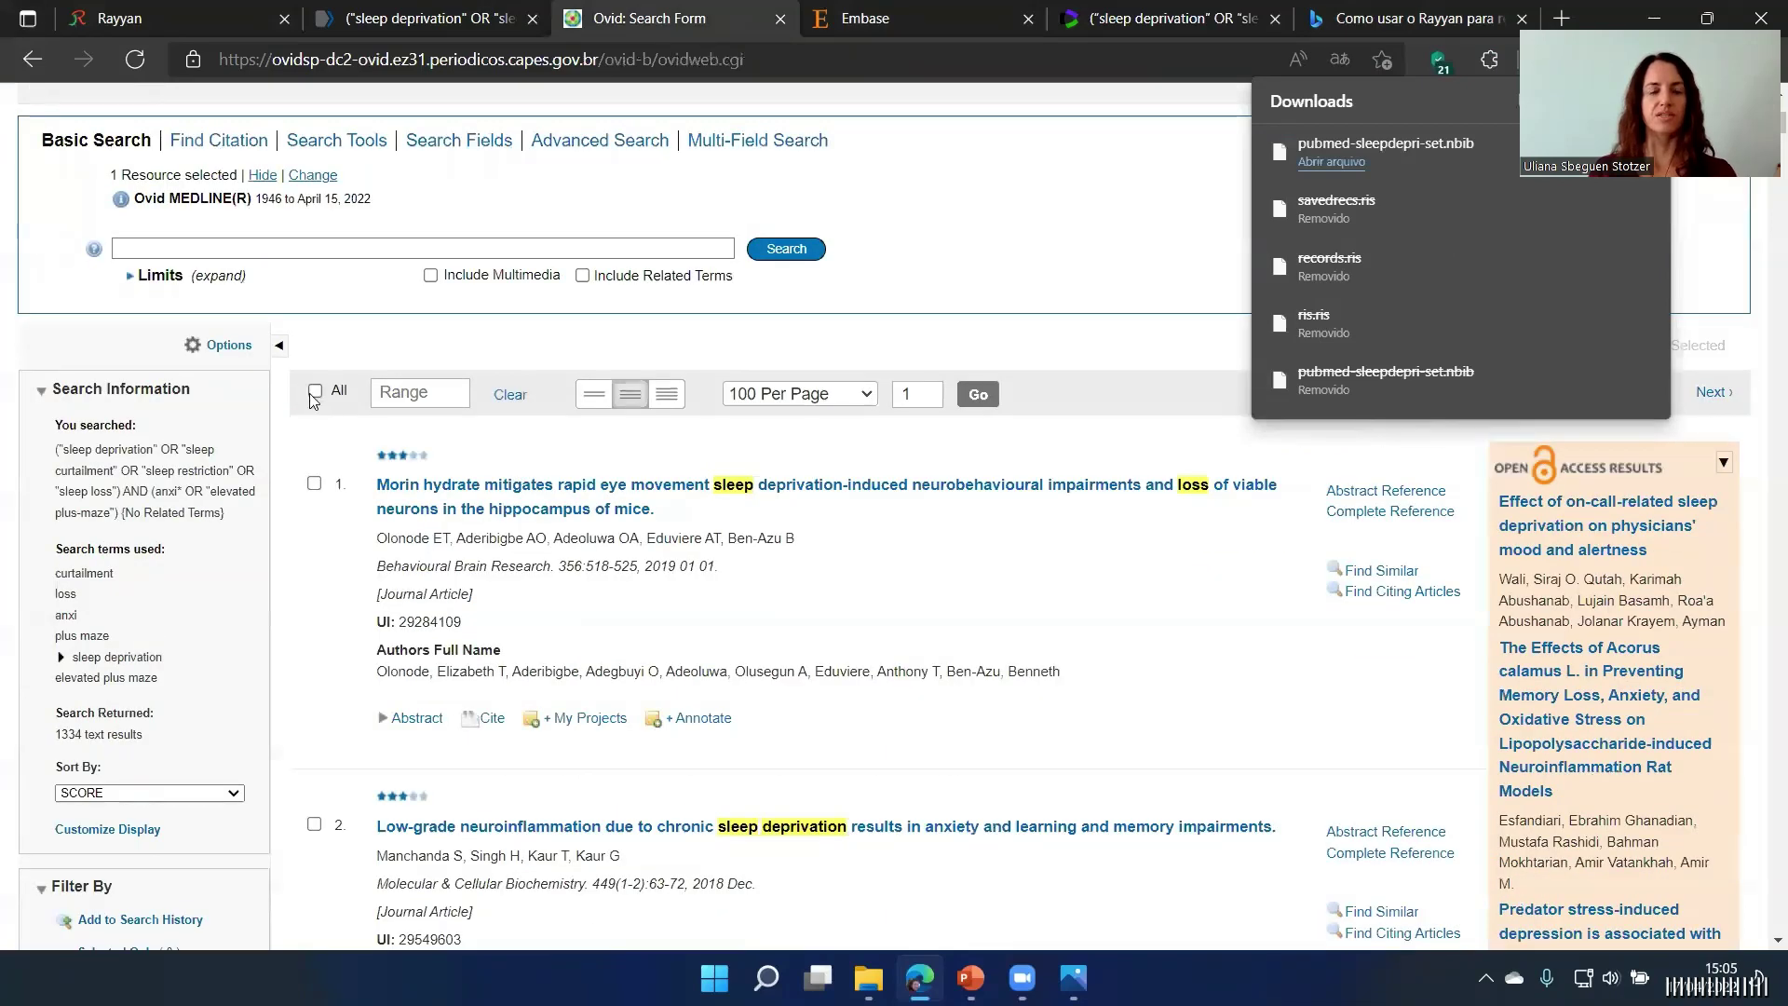
{"action": "left_click", "coordinate": [315, 393]}
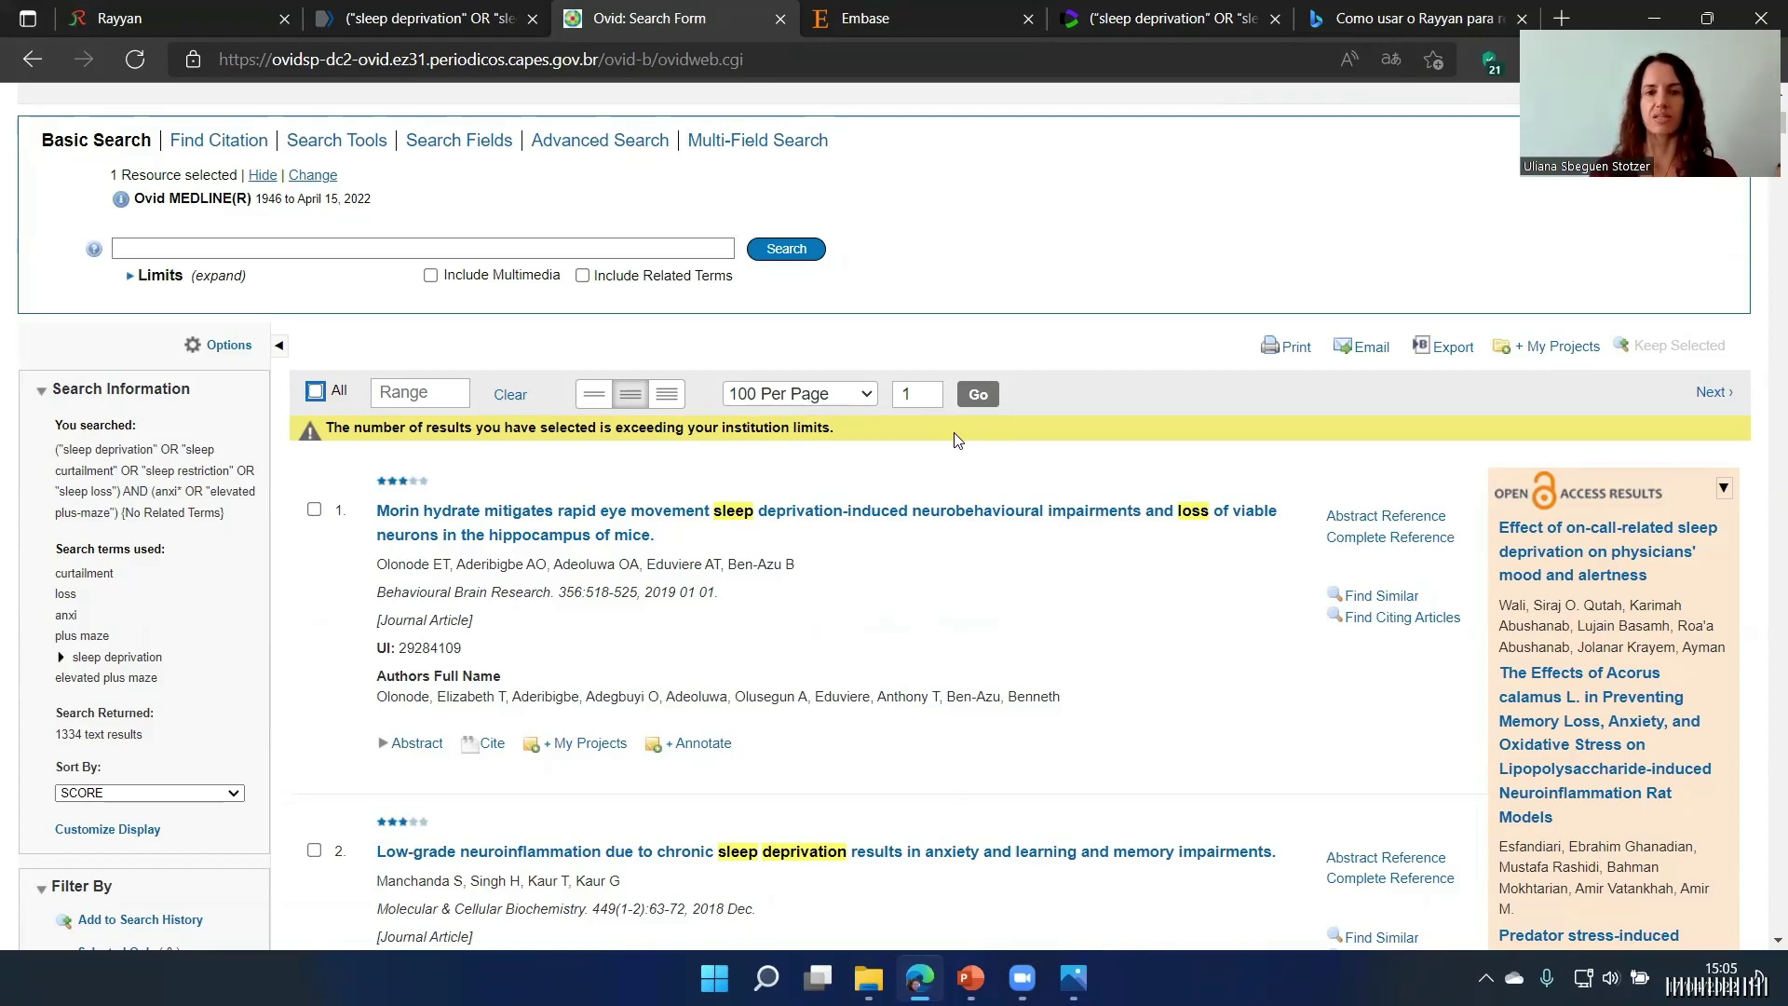
{"action": "left_click", "coordinate": [866, 395]}
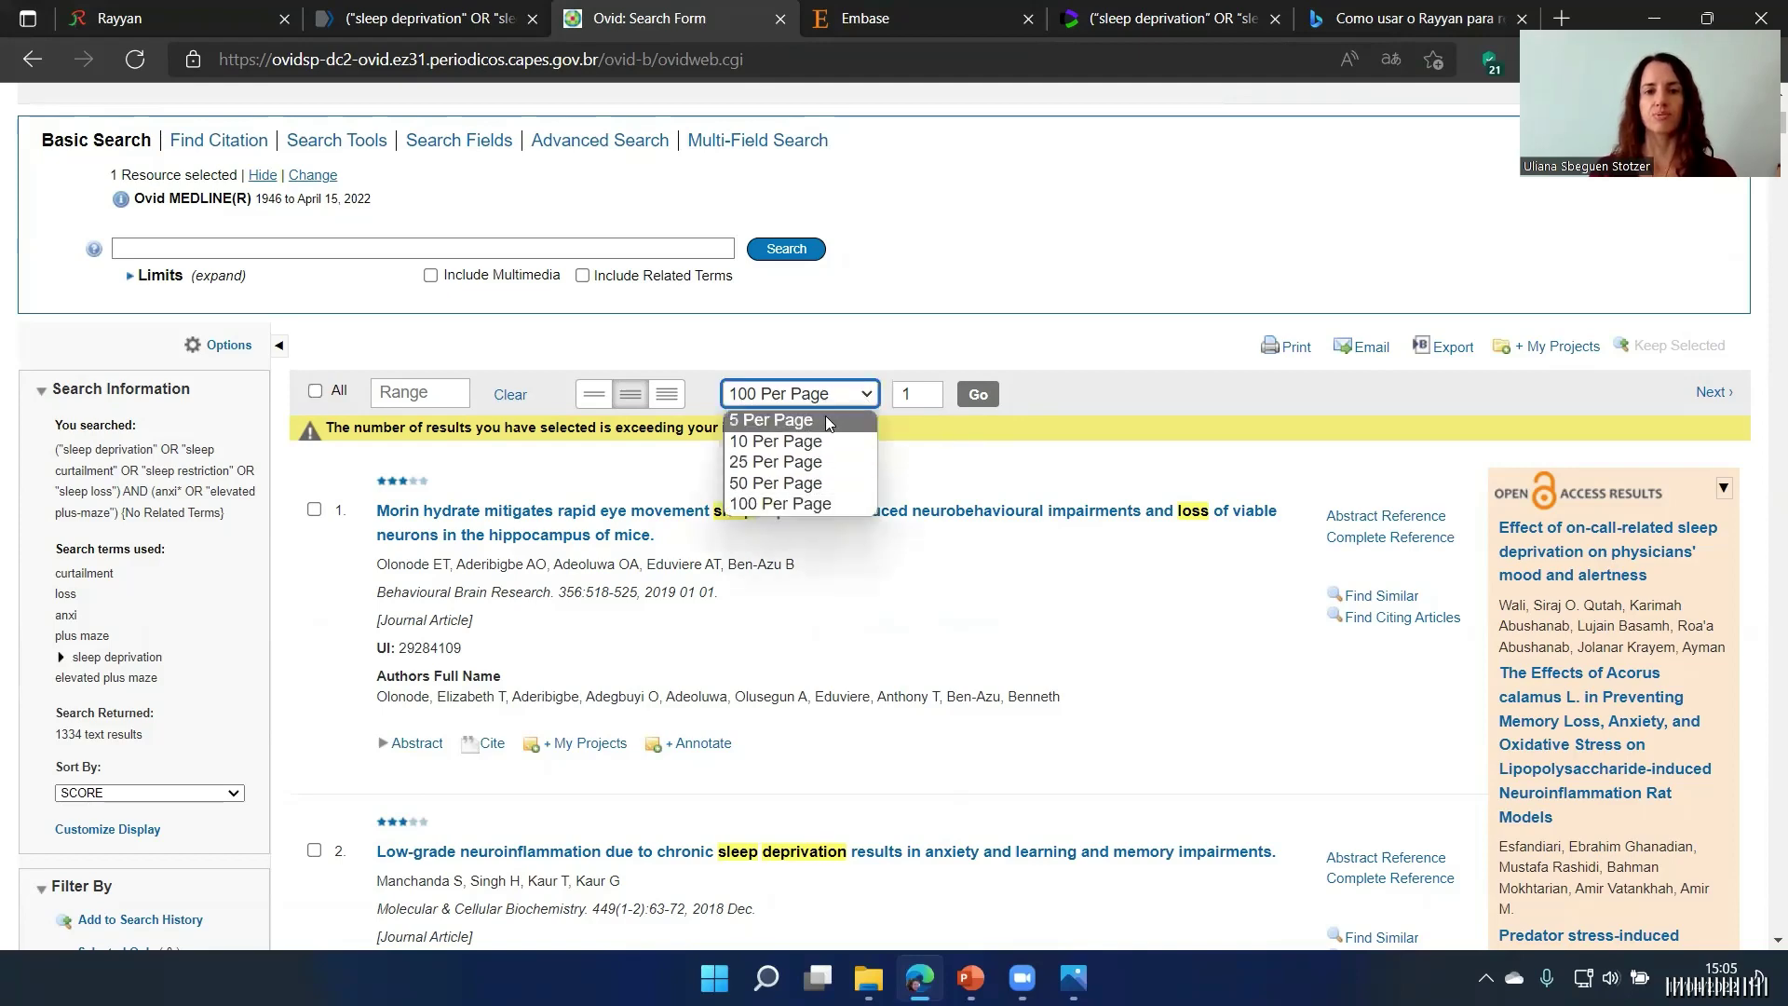
{"action": "left_click", "coordinate": [753, 511]}
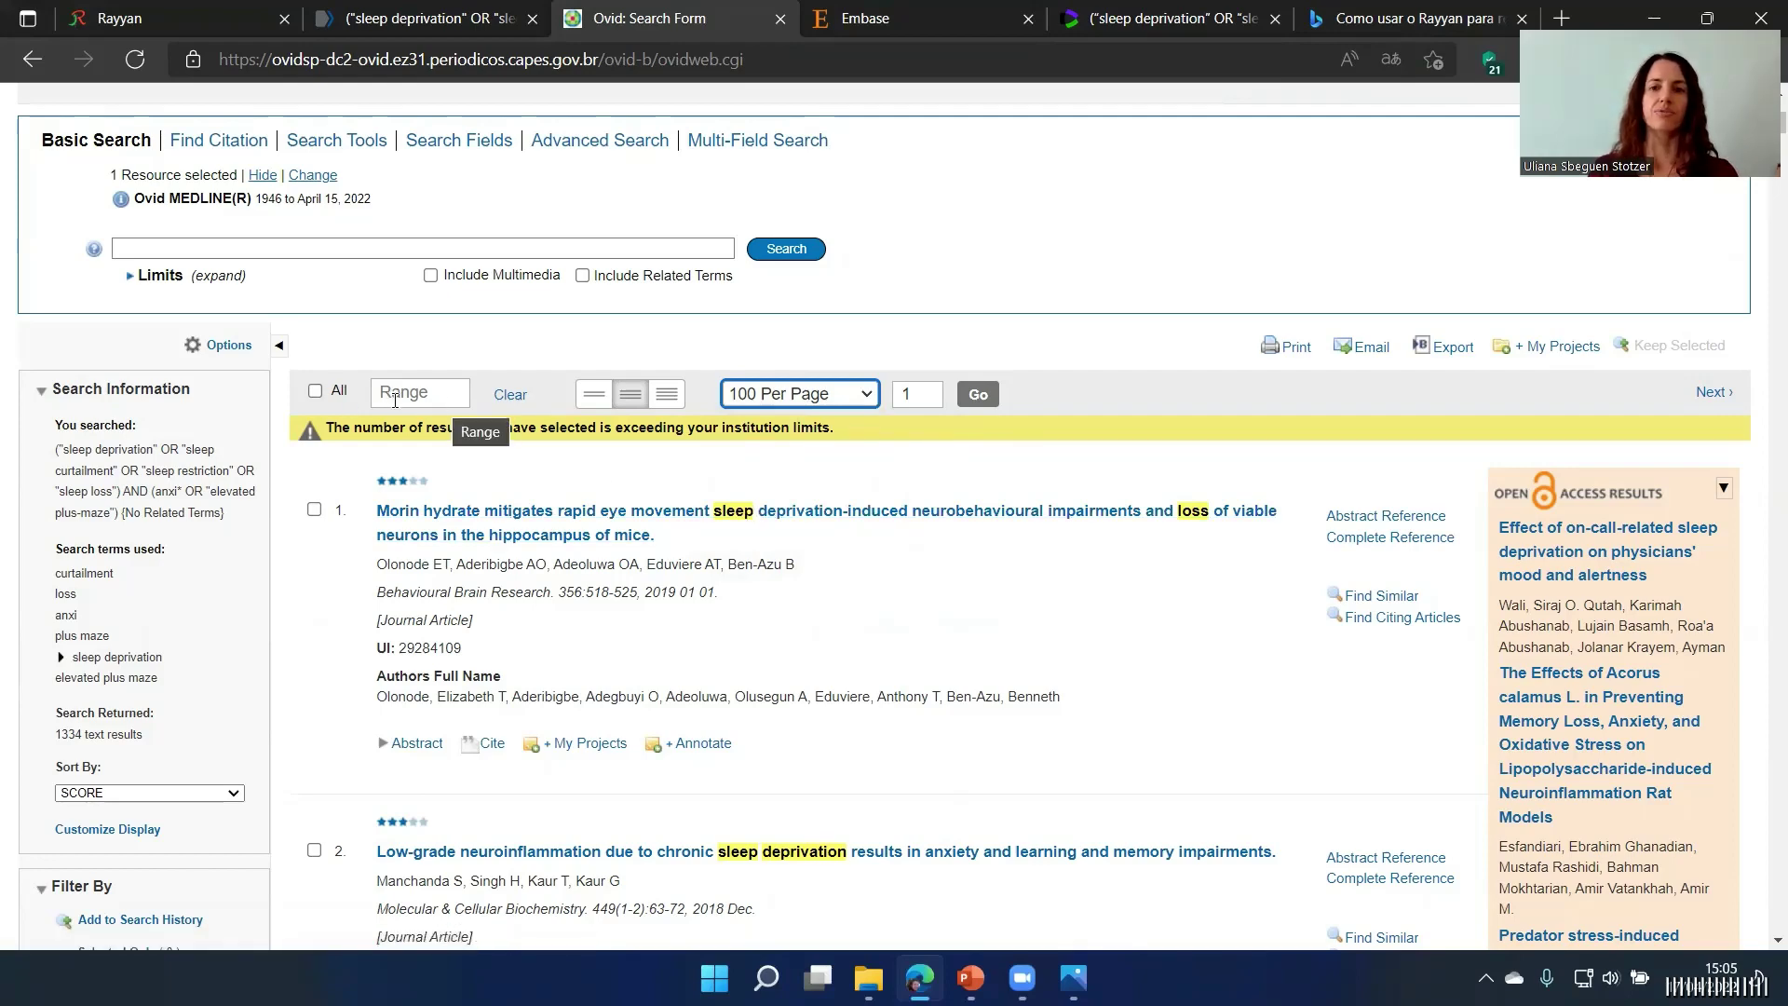
Step: Export Ovid citations 1-100 in RIS format with the Complete Reference fields
{"action": "left_click", "coordinate": [1445, 361]}
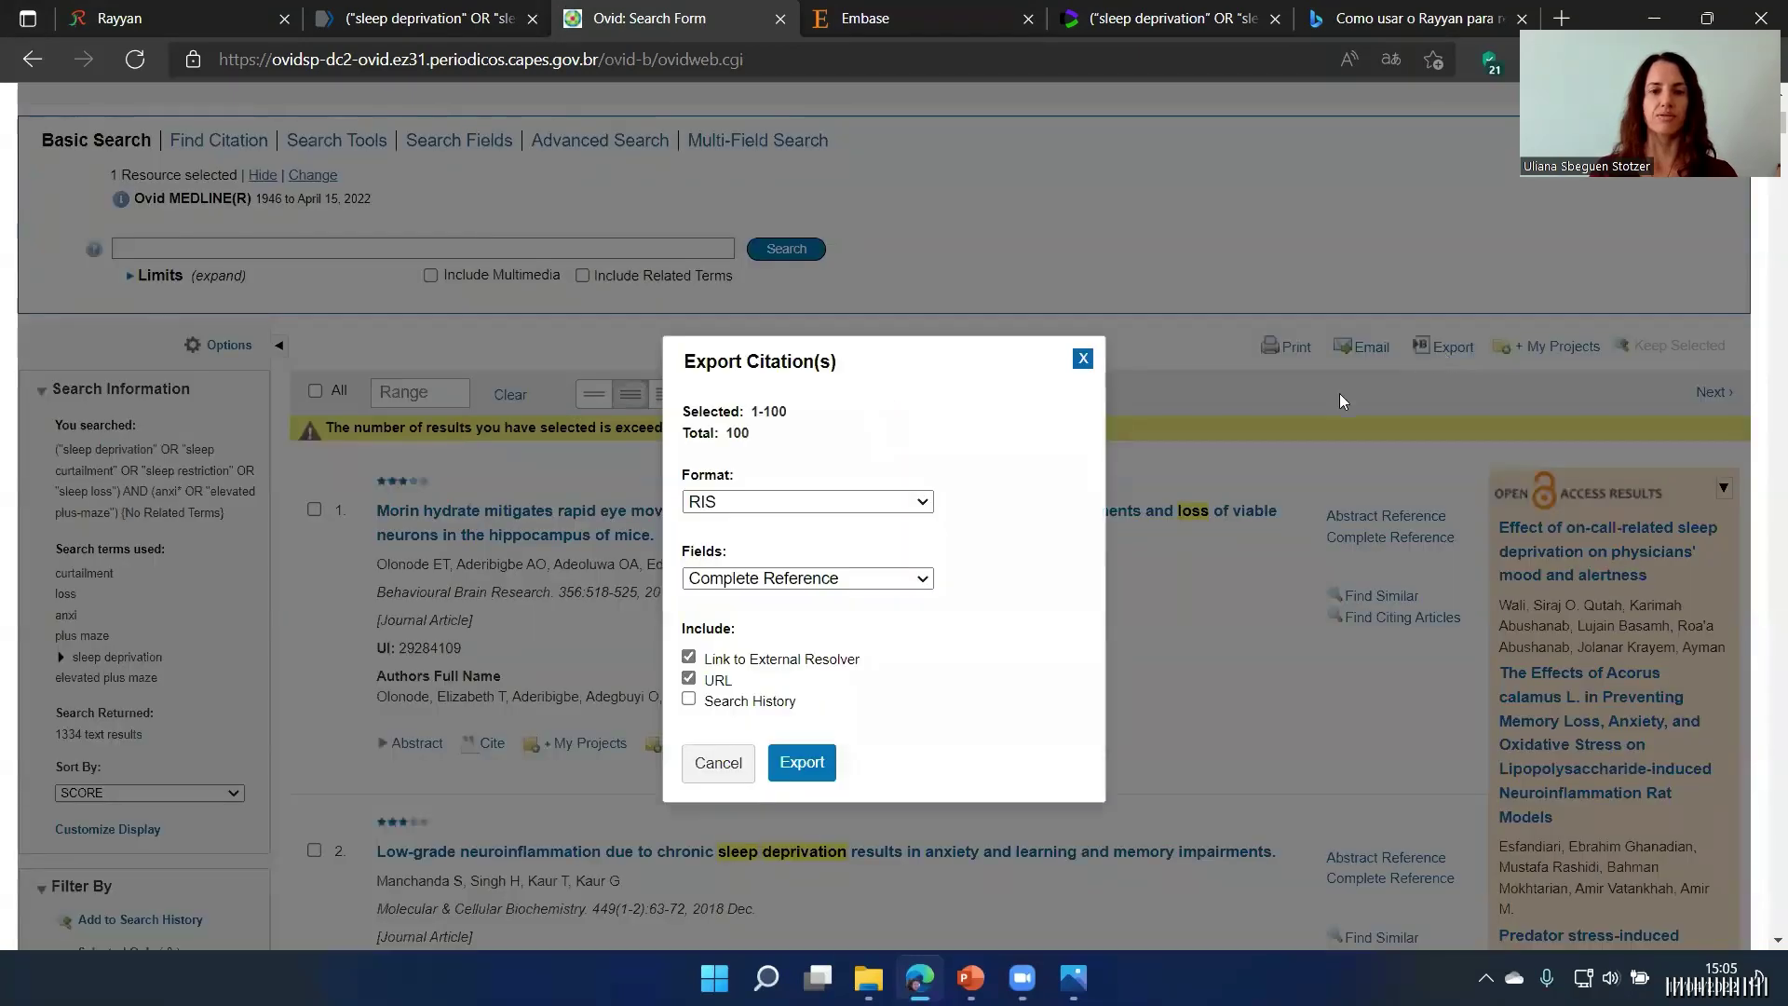
{"action": "mouse_move", "coordinate": [780, 412]}
{"action": "left_mouse_down"}
{"action": "mouse_move", "coordinate": [747, 417]}
{"action": "mouse_move", "coordinate": [766, 414]}
{"action": "left_mouse_up"}
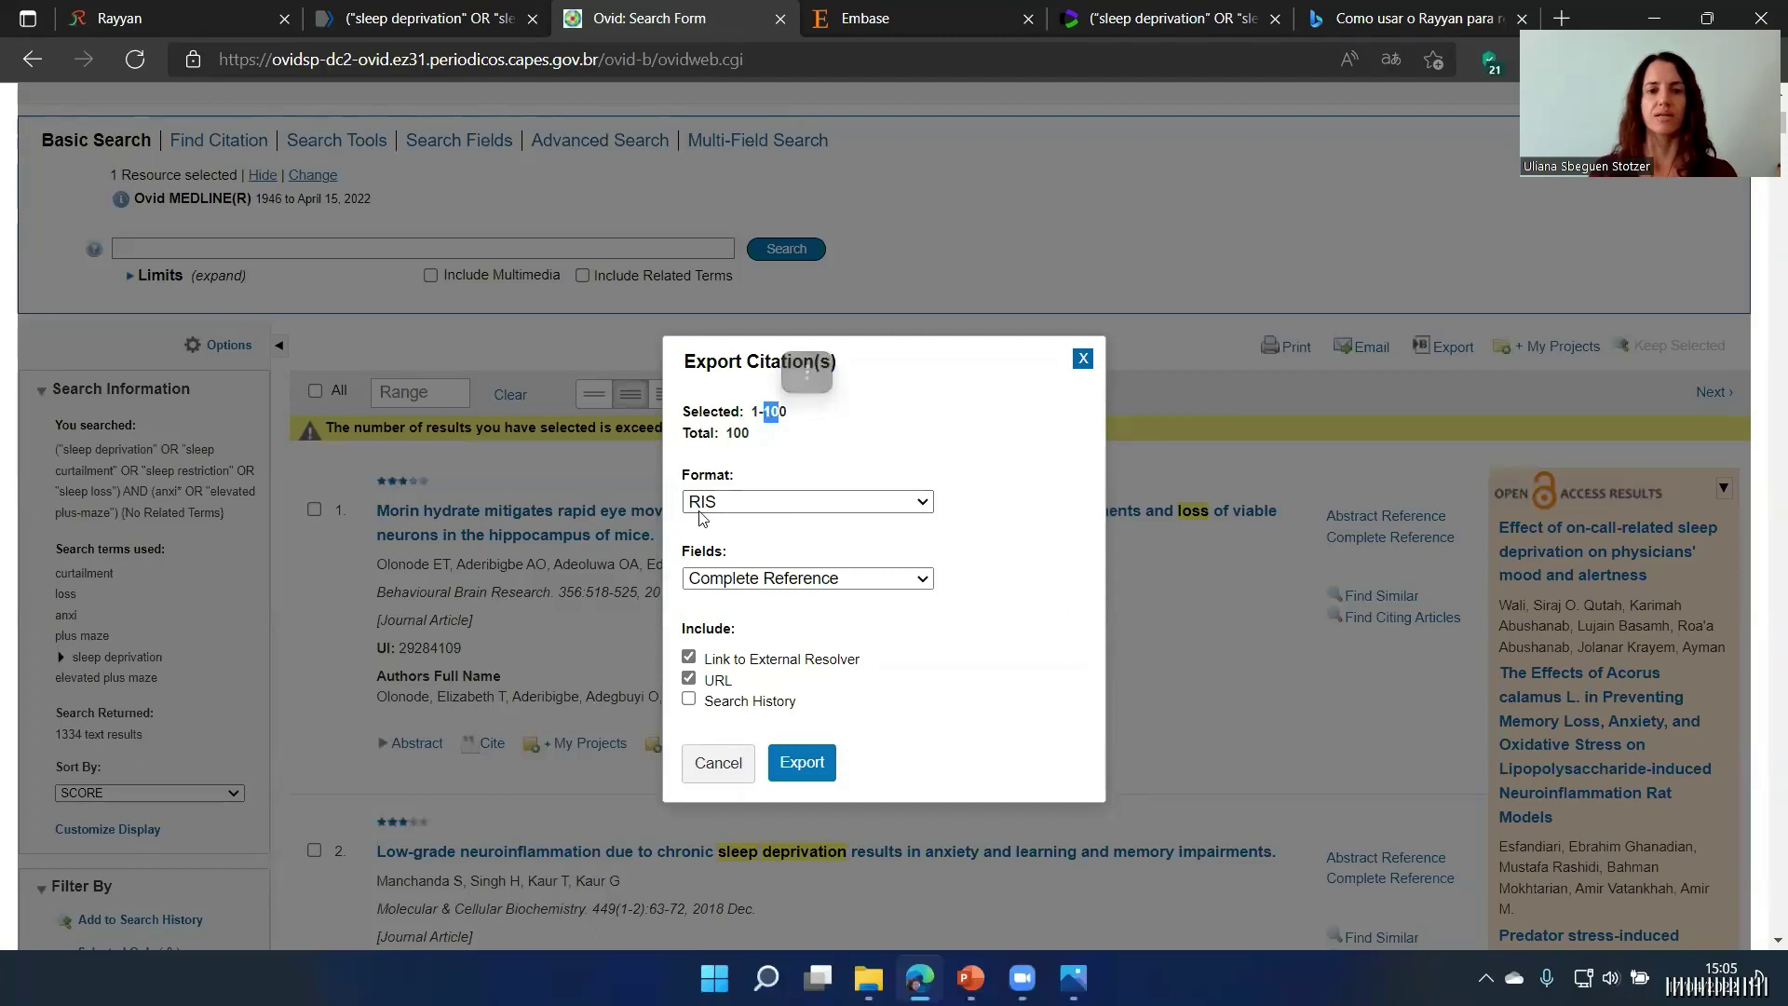
{"action": "left_click", "coordinate": [769, 581]}
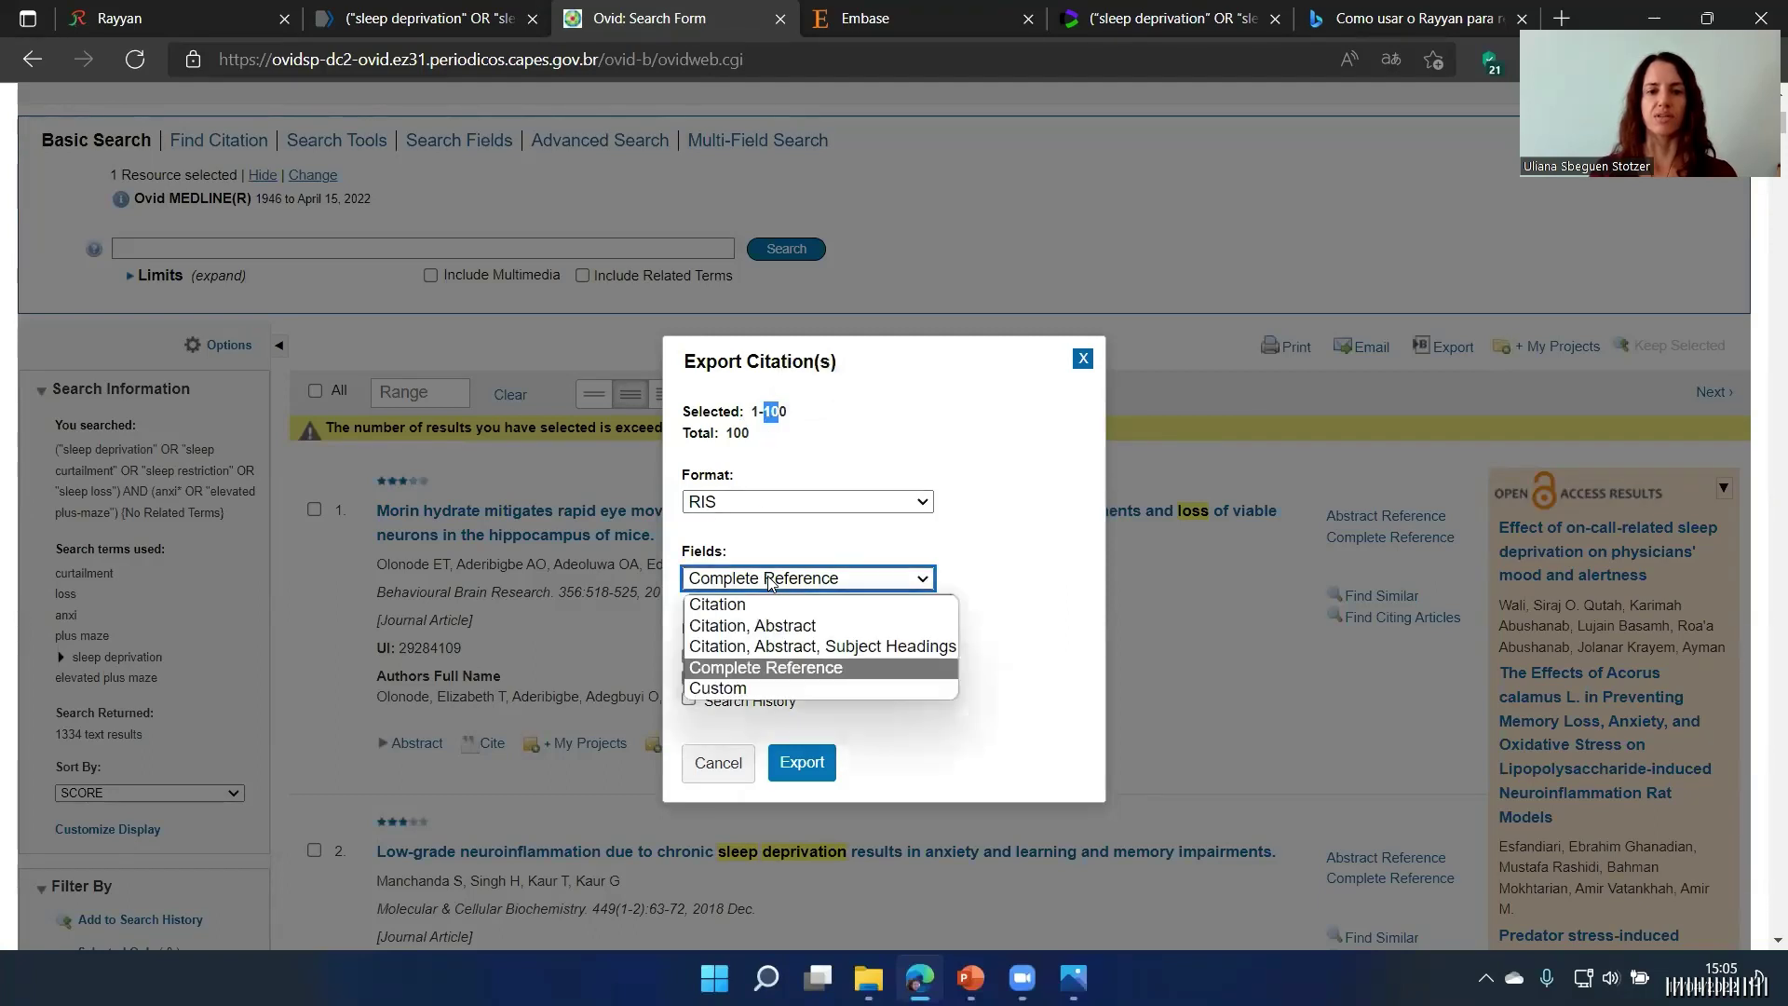
{"action": "left_click", "coordinate": [769, 581]}
{"action": "left_click", "coordinate": [787, 775]}
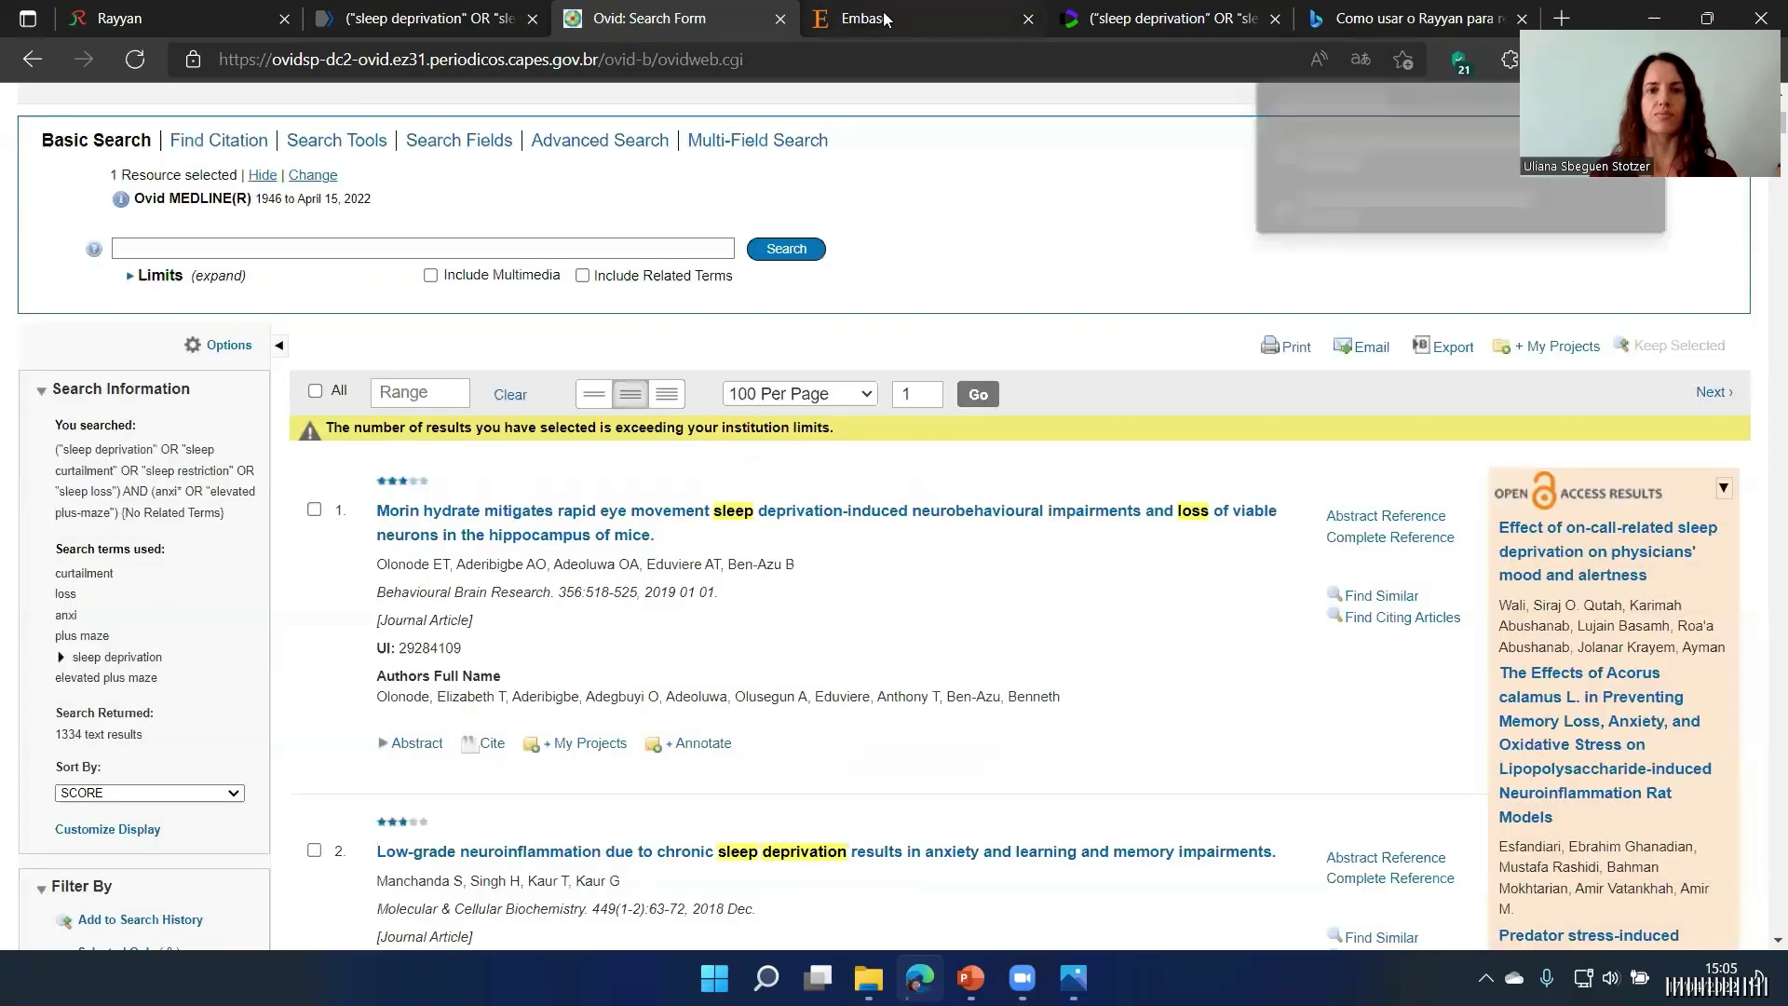
Step: In Embase, try to select and export all 982 results of the search at once
{"action": "left_click", "coordinate": [888, 15]}
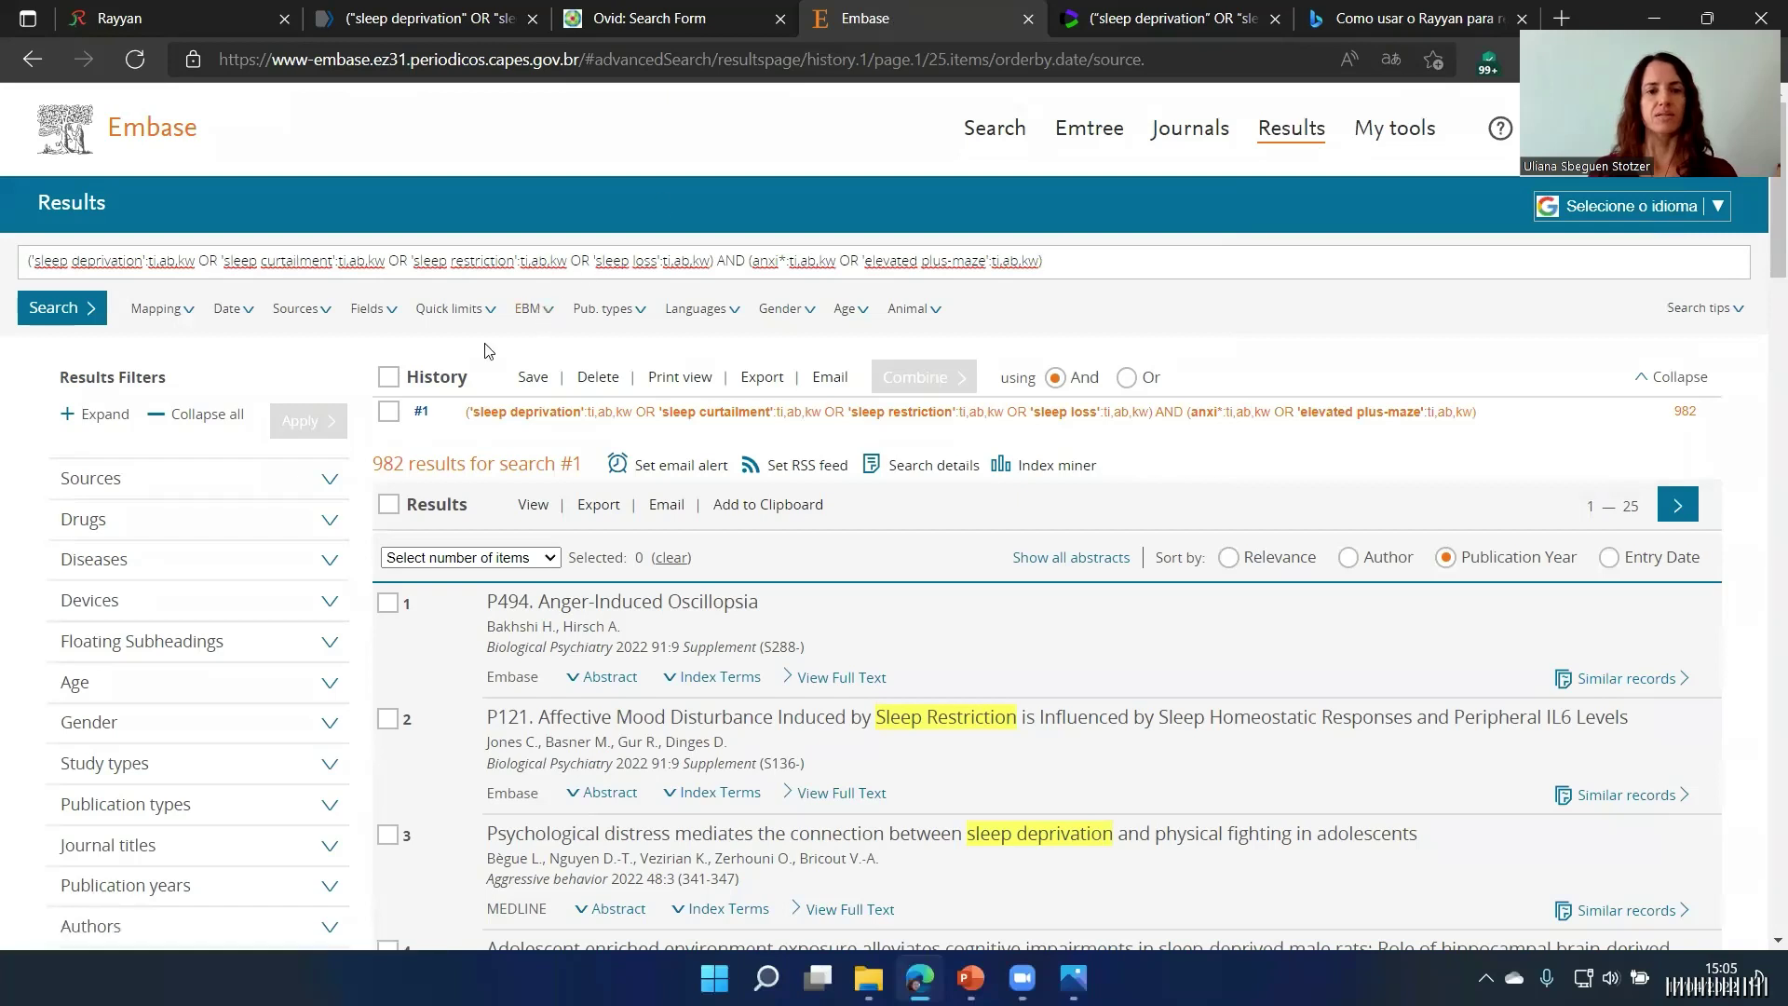
{"action": "left_click_drag", "start_coordinate": [378, 461], "coordinate": [402, 460]}
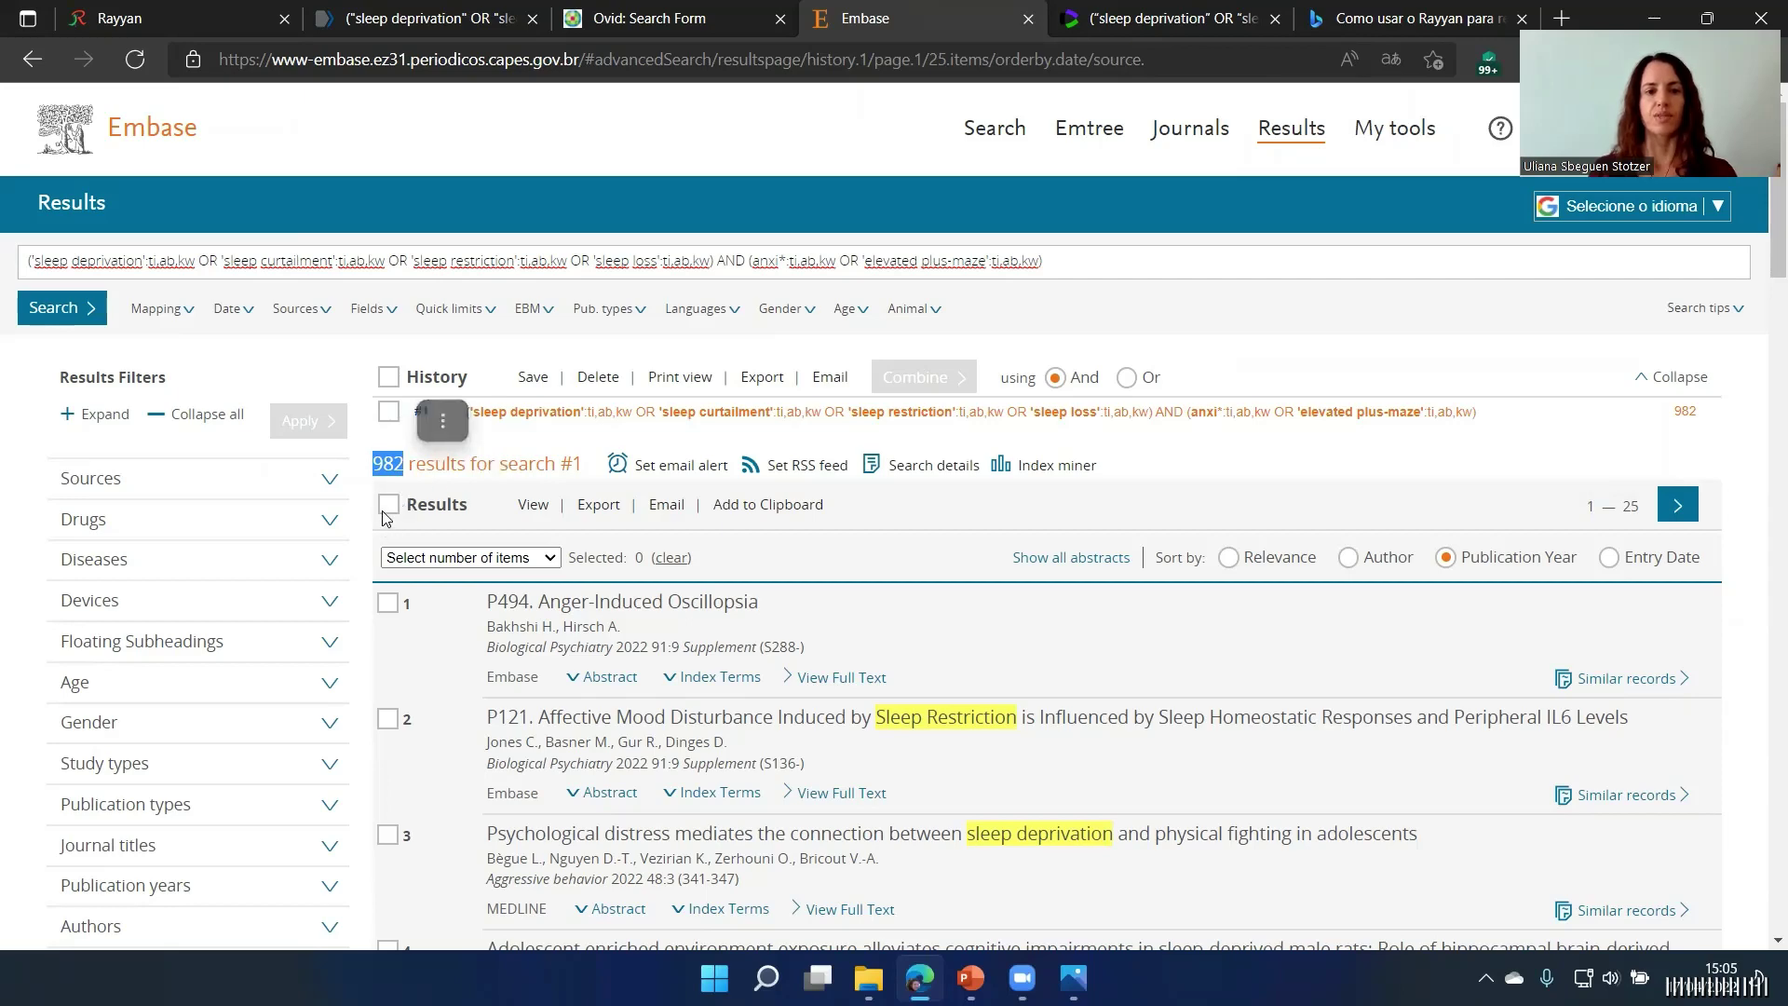
{"action": "left_click", "coordinate": [512, 558]}
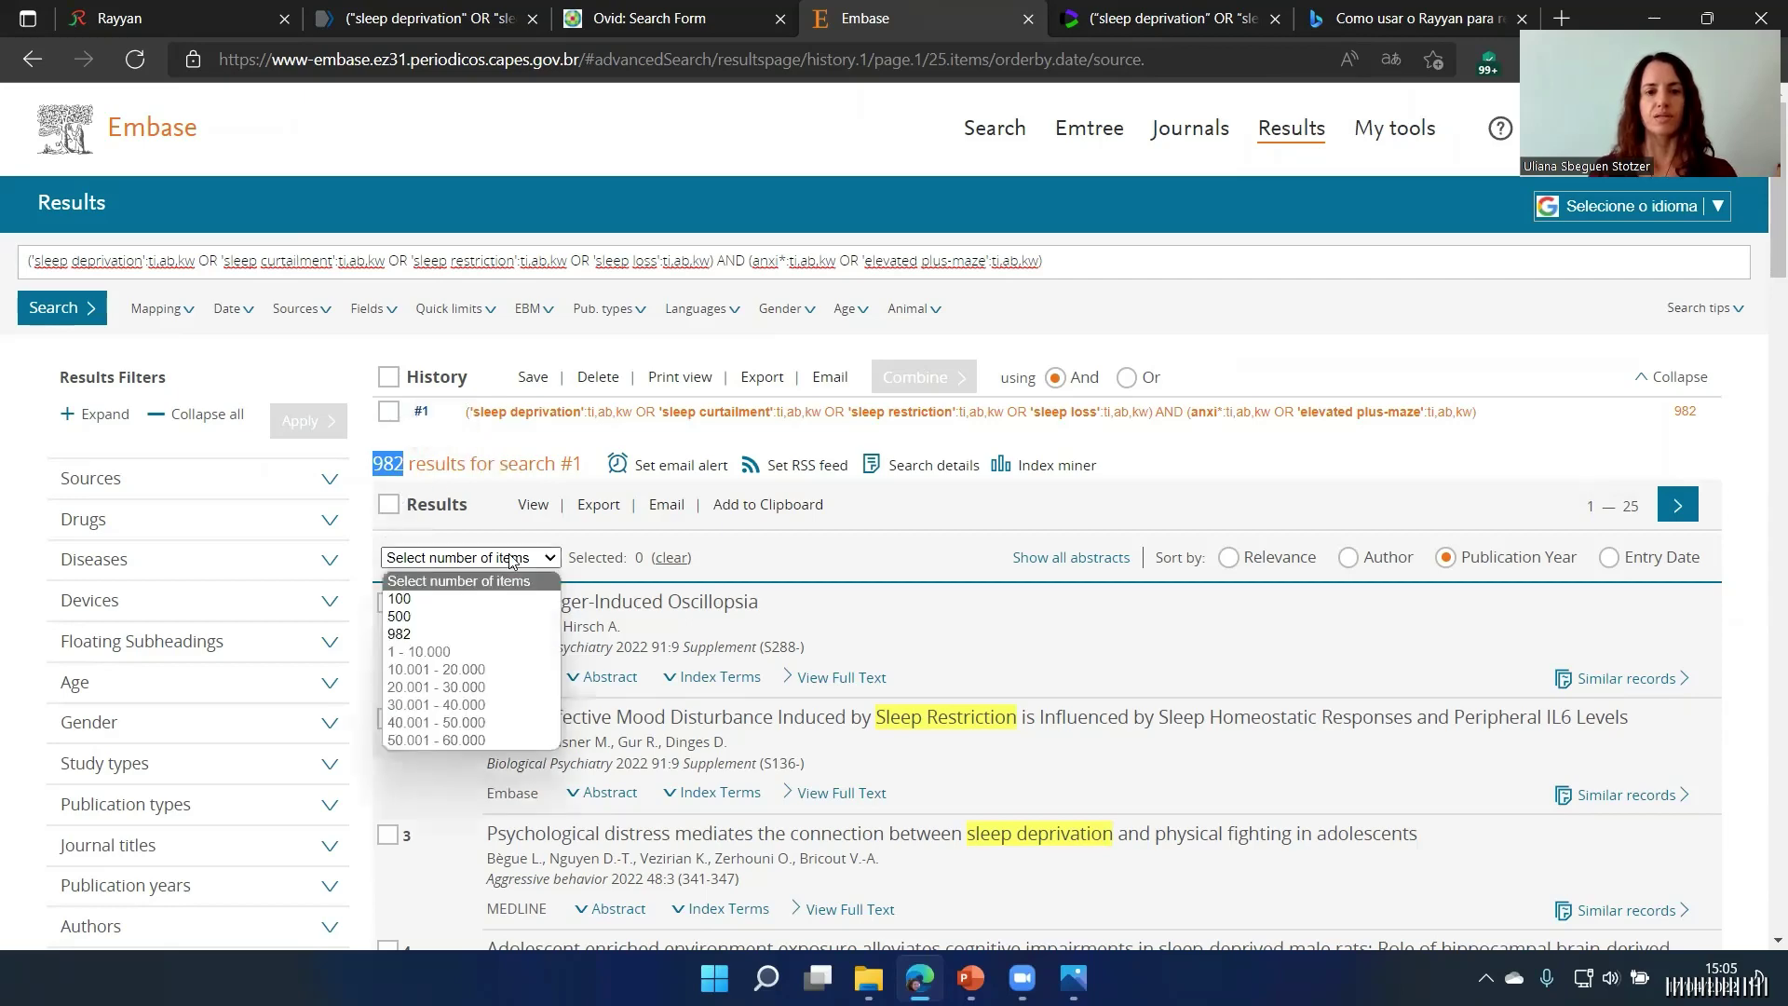
{"action": "left_click", "coordinate": [405, 637]}
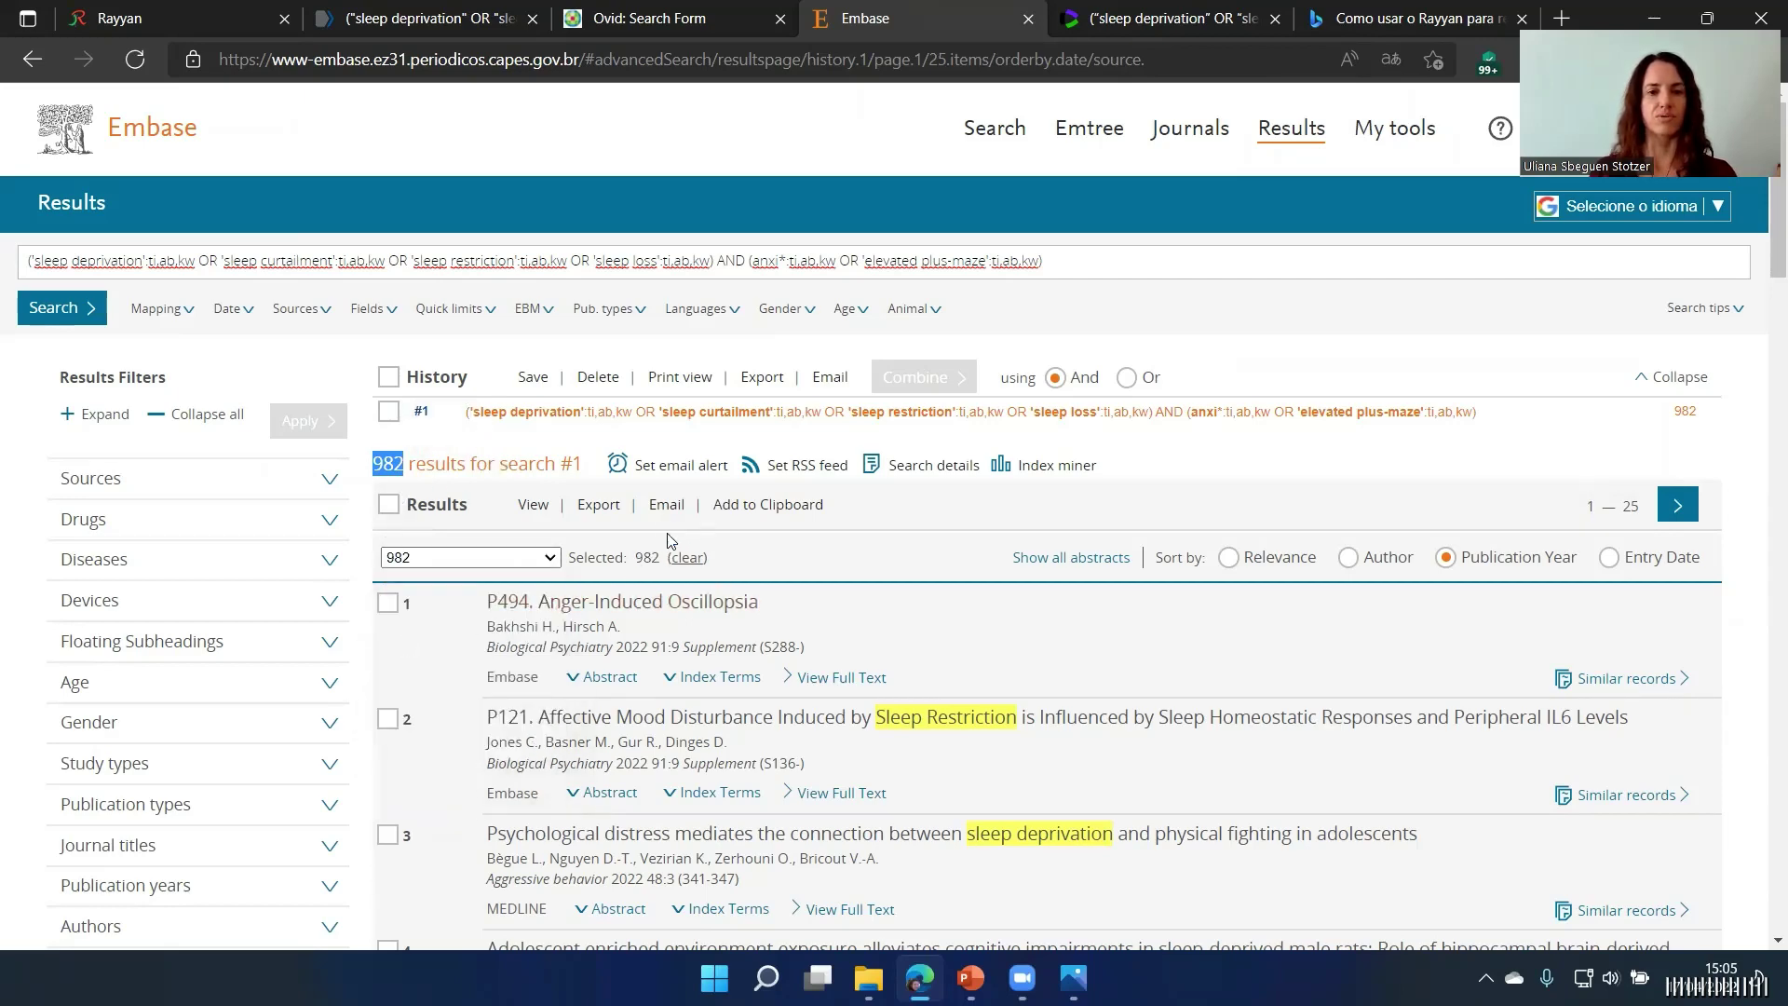
{"action": "left_click", "coordinate": [594, 504]}
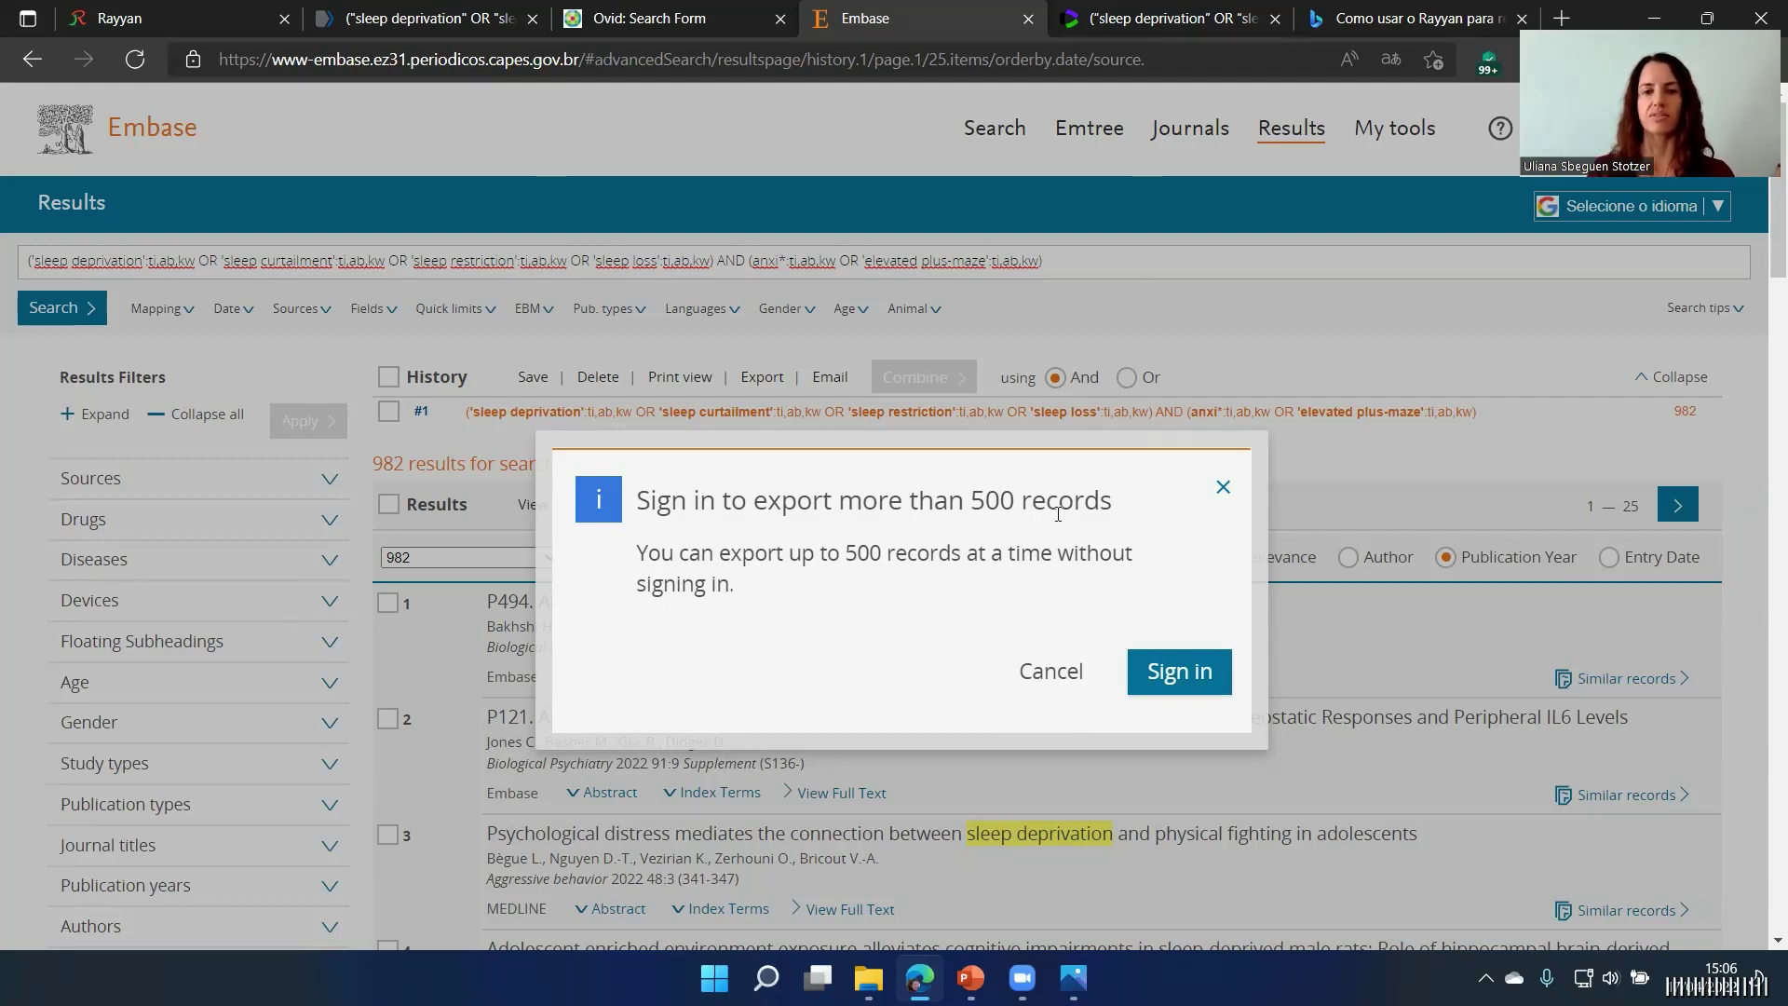
{"action": "left_click", "coordinate": [1222, 491]}
Step: Select the first 500 Embase results and export them in RIS format (Mendeley, EndNote)
{"action": "left_click", "coordinate": [518, 559]}
{"action": "left_click", "coordinate": [425, 617]}
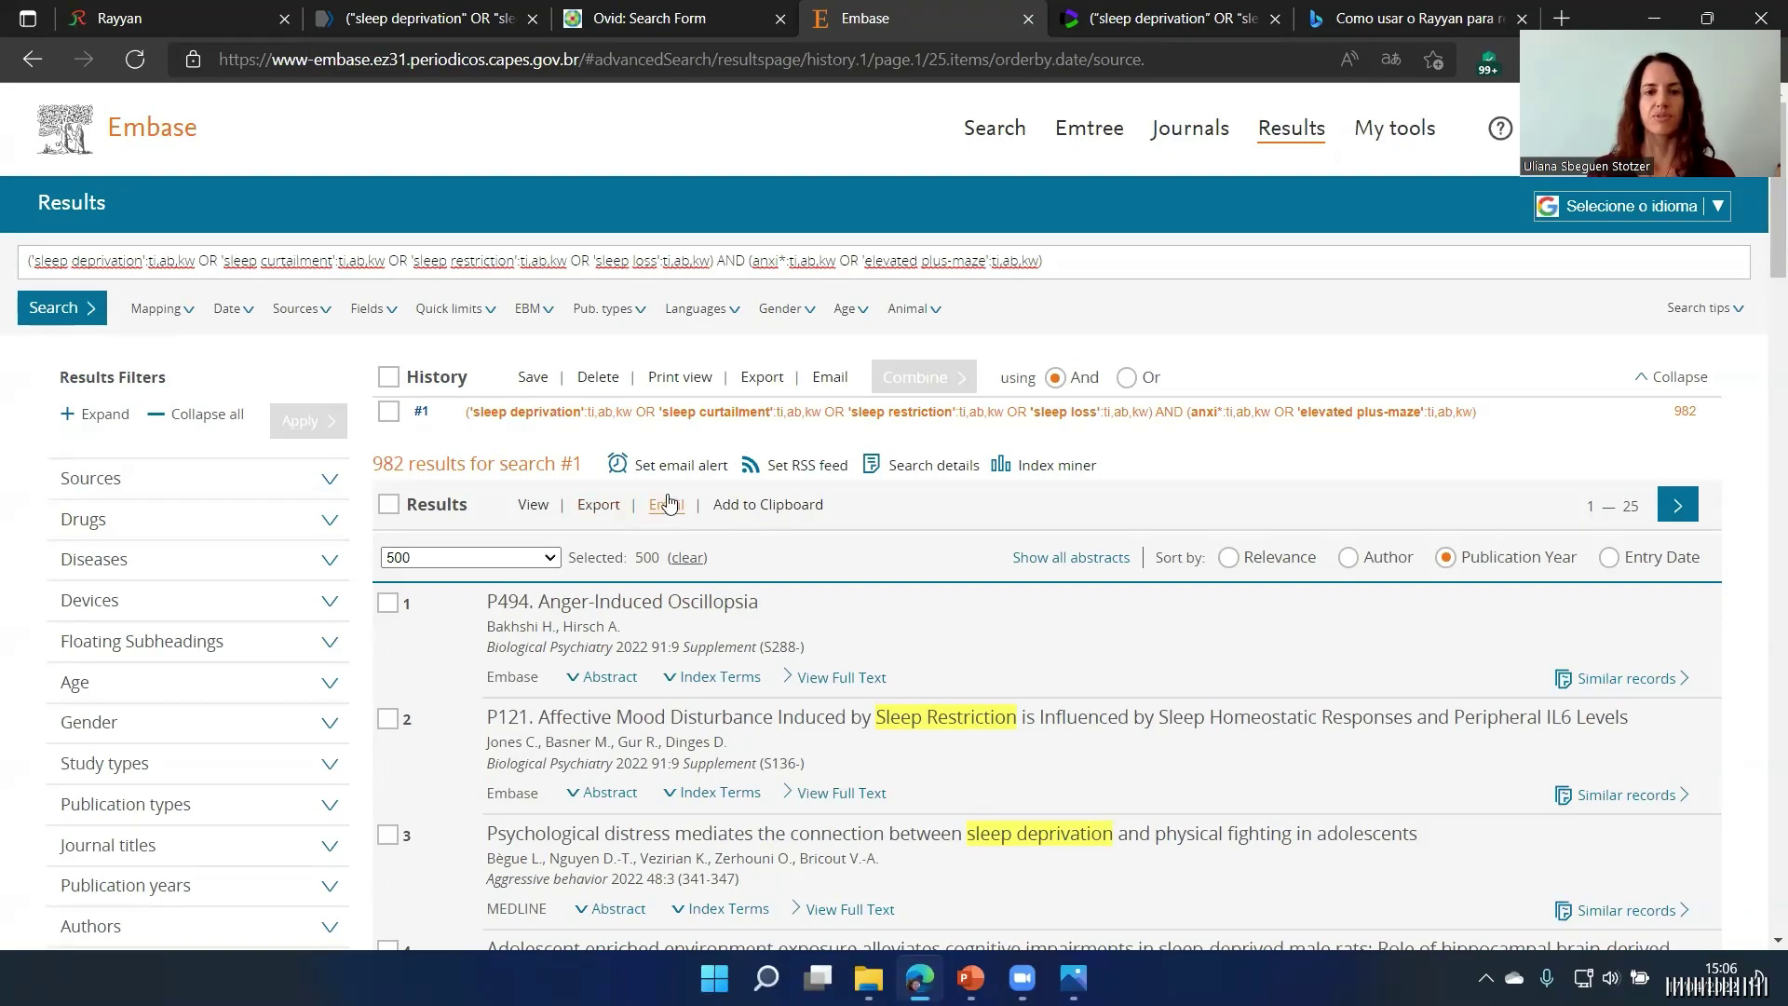
{"action": "left_click", "coordinate": [590, 510]}
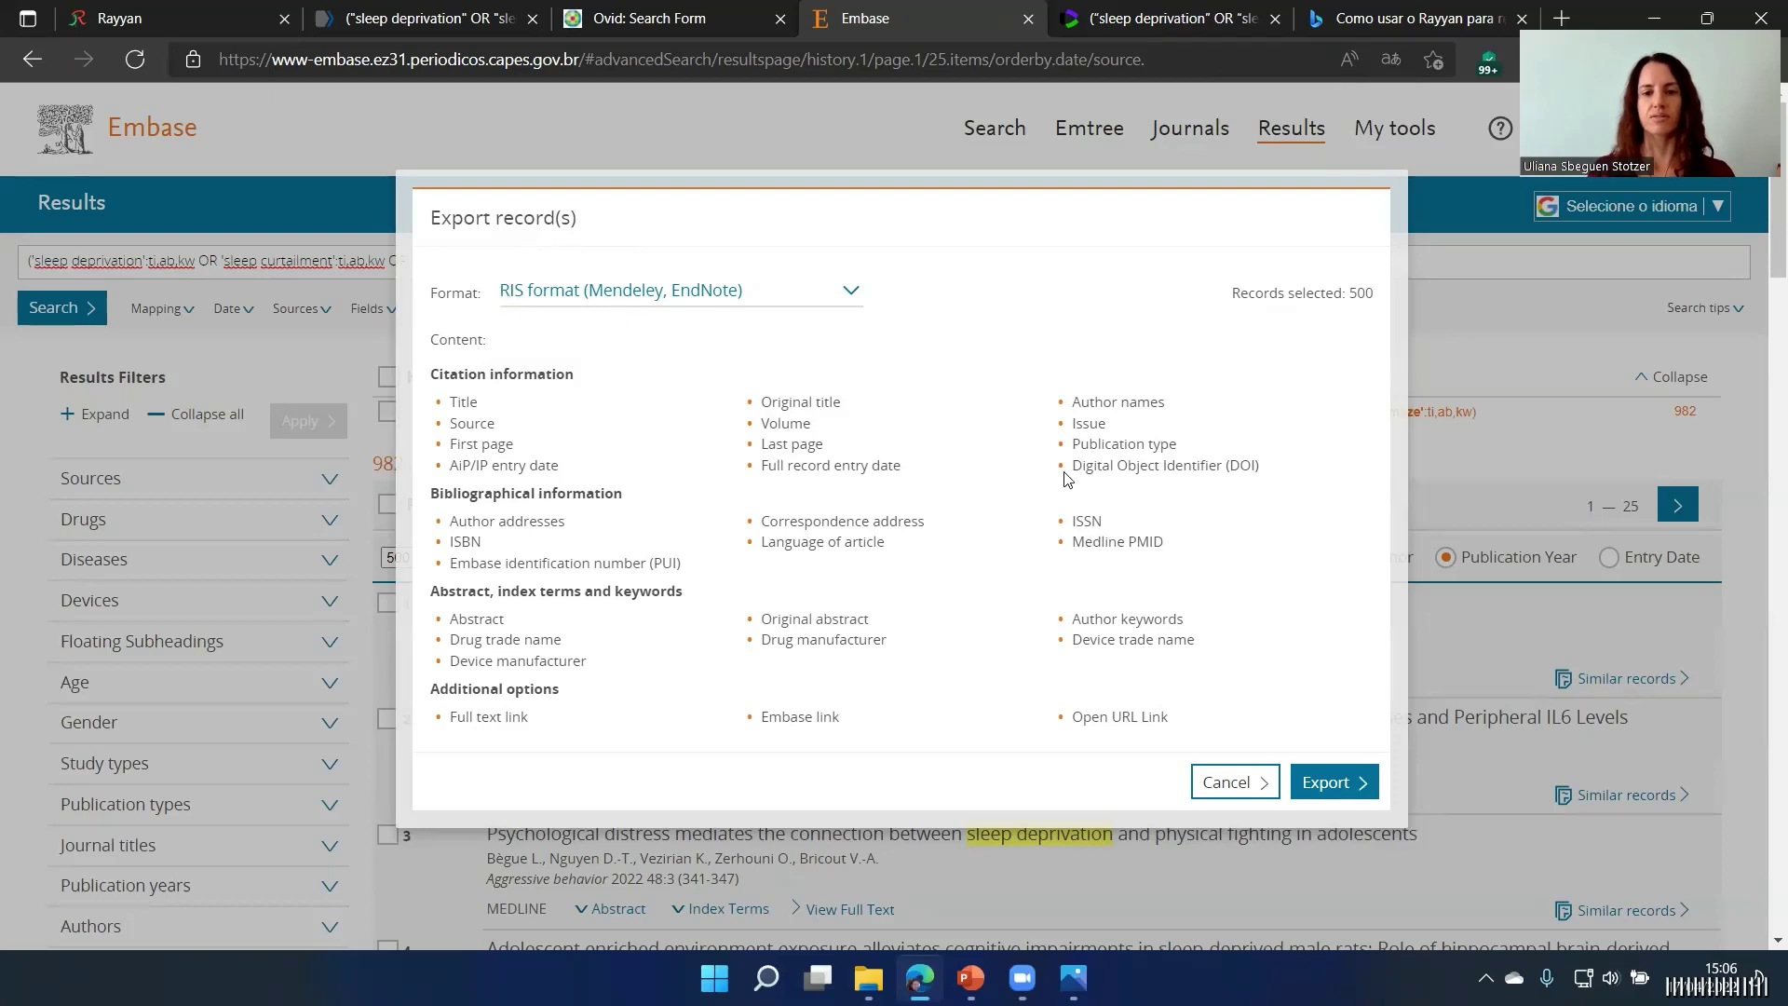
{"action": "left_click_drag", "start_coordinate": [1382, 294], "coordinate": [1342, 296]}
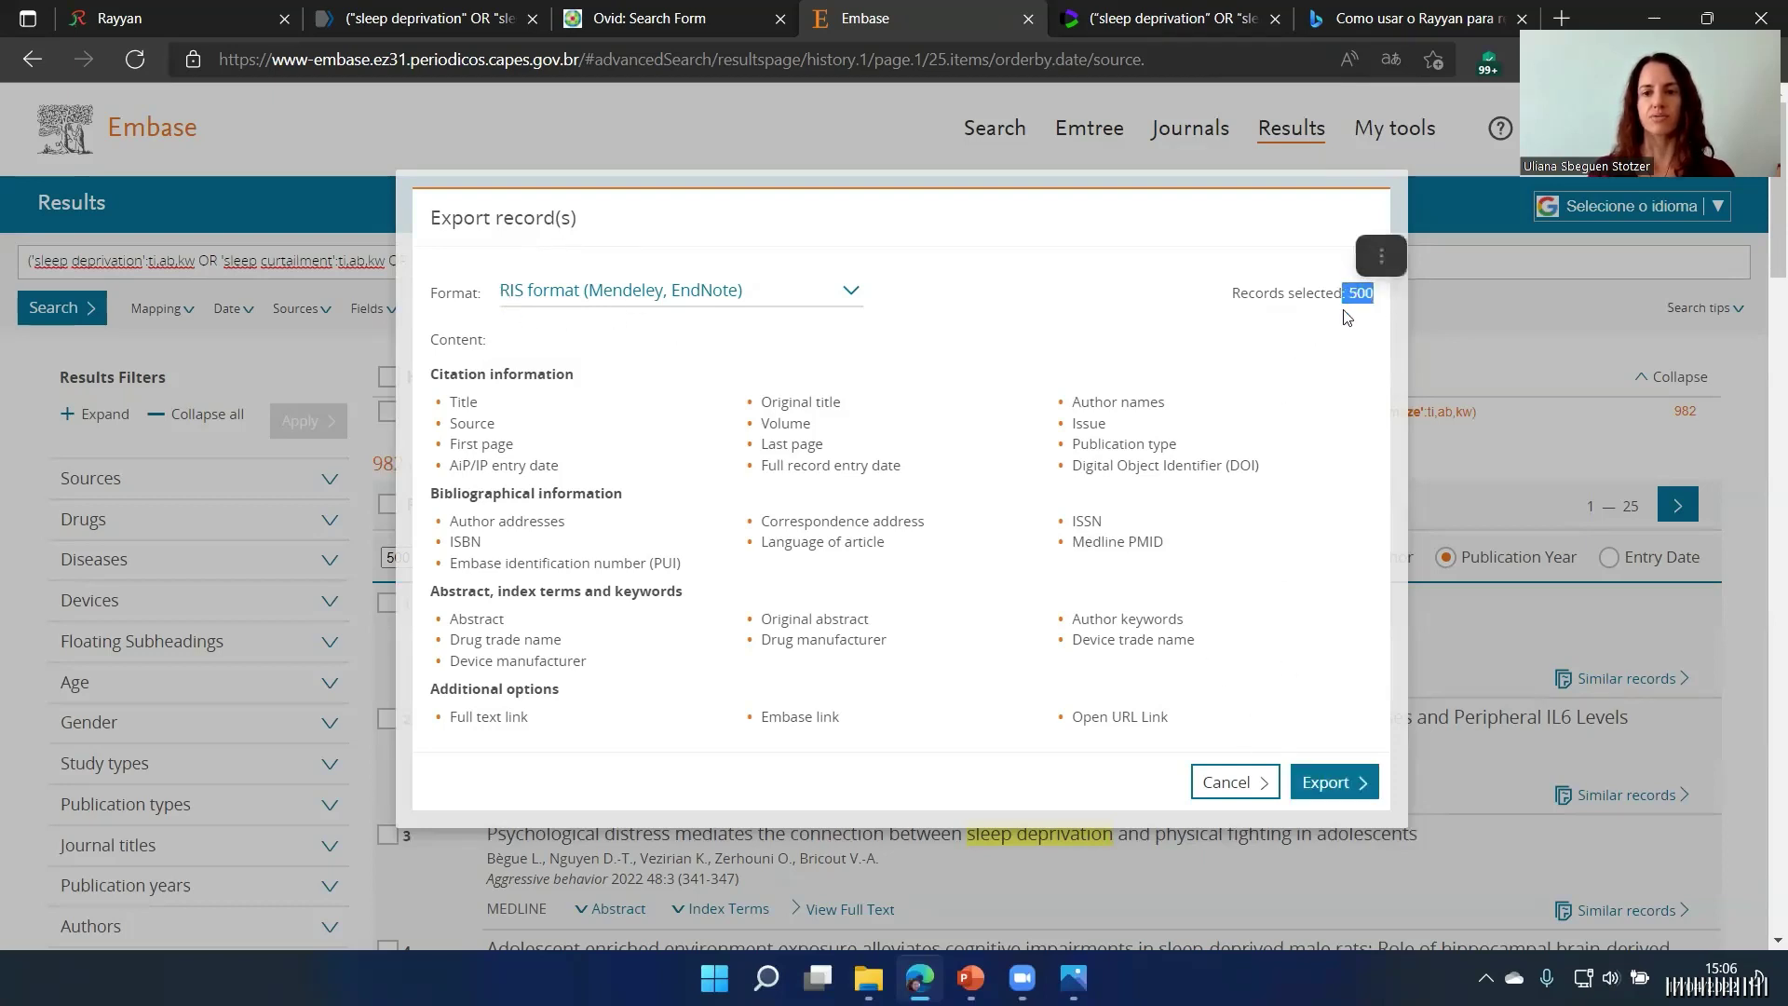
{"action": "left_click", "coordinate": [1351, 785]}
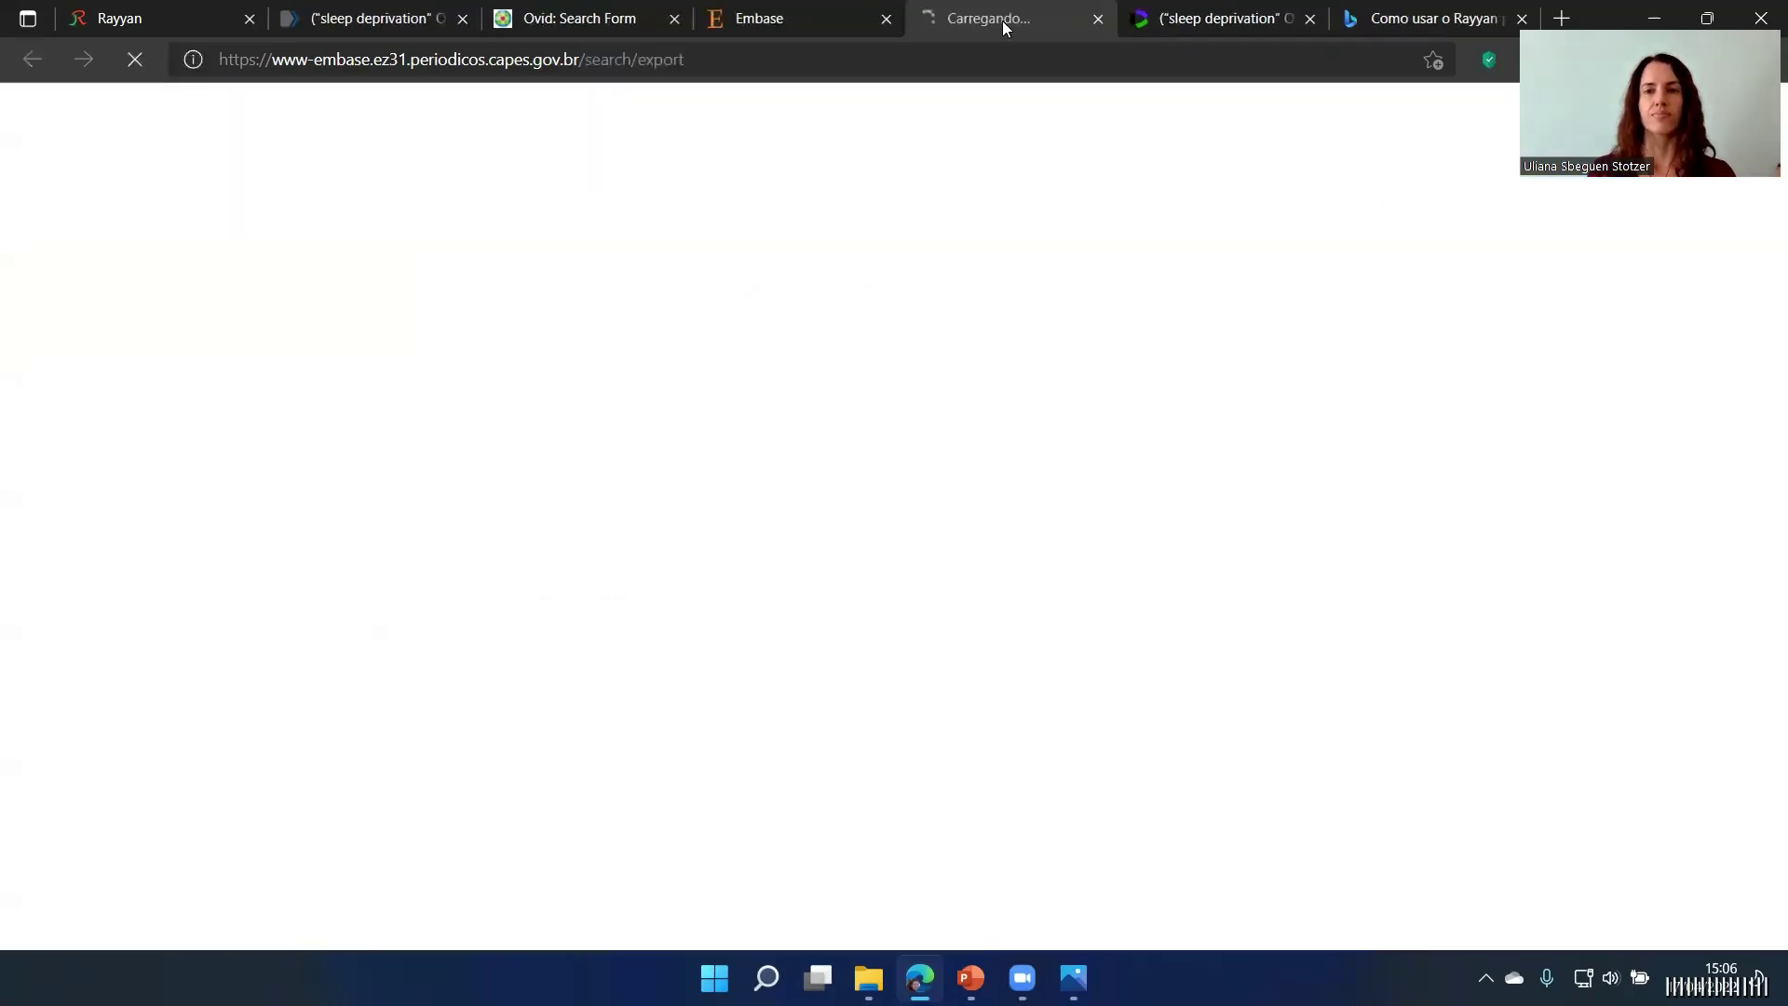
Step: In Web of Science, select the results on the current page and start an export to a RIS file
{"action": "left_click", "coordinate": [1206, 20]}
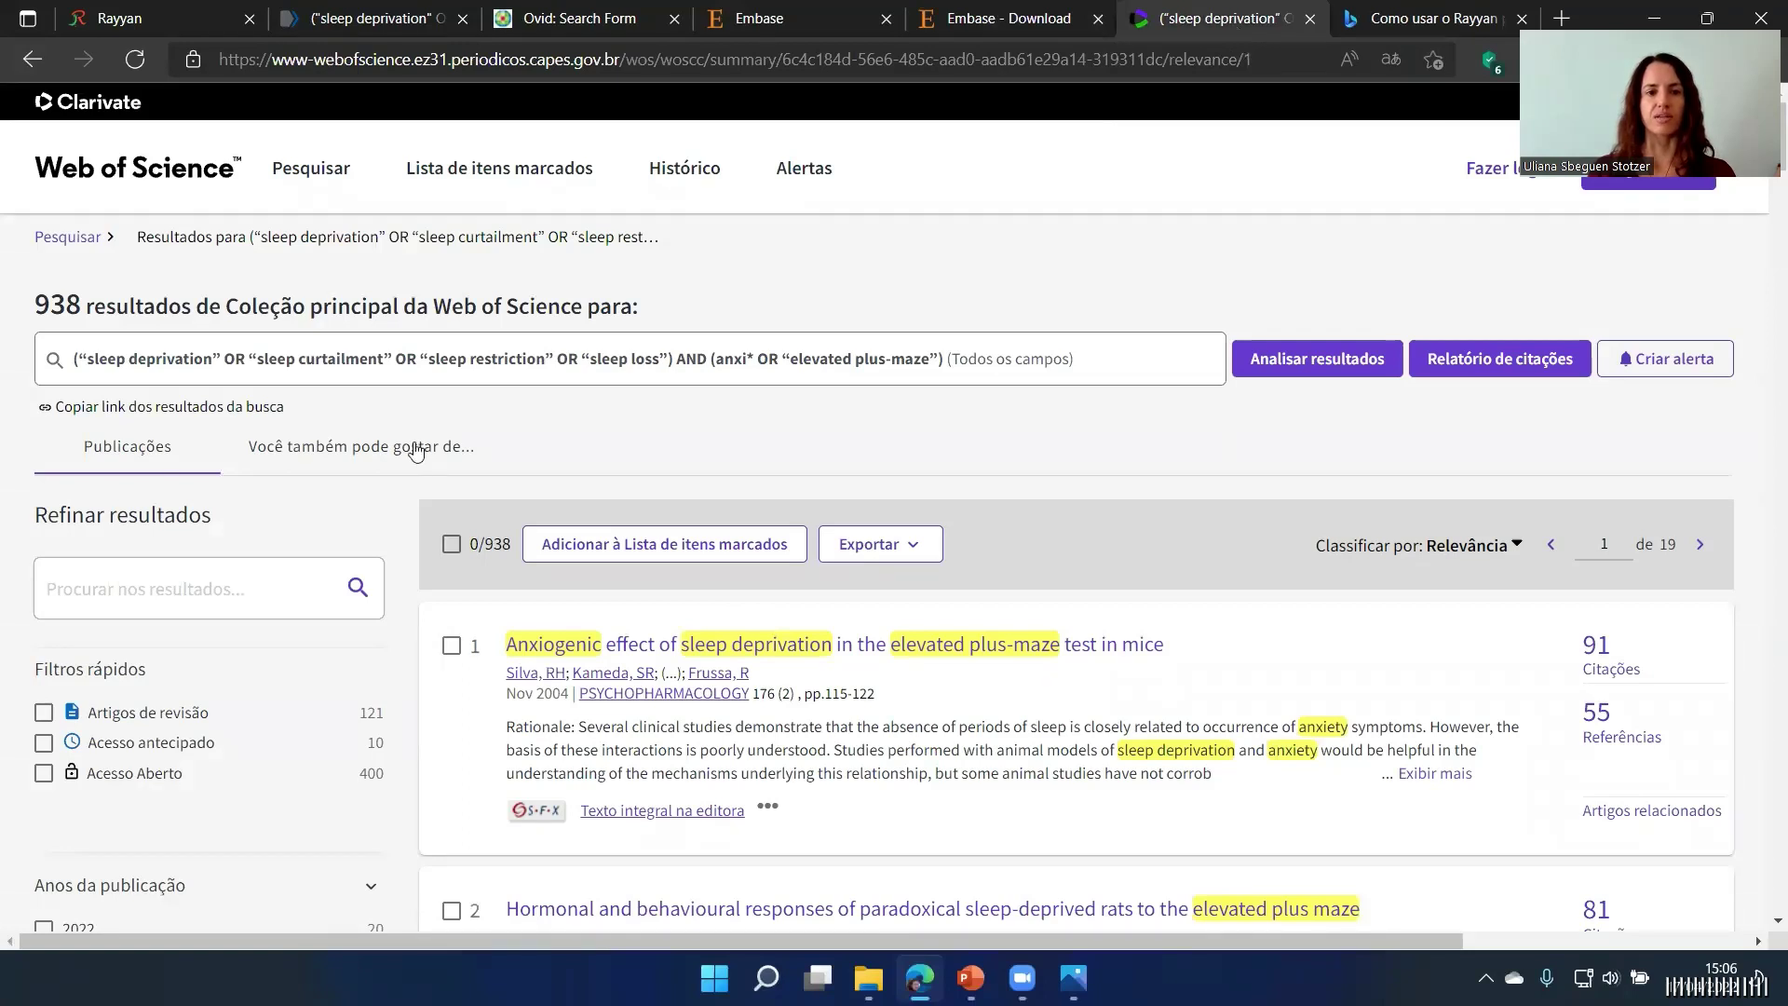
{"action": "left_click", "coordinate": [453, 545]}
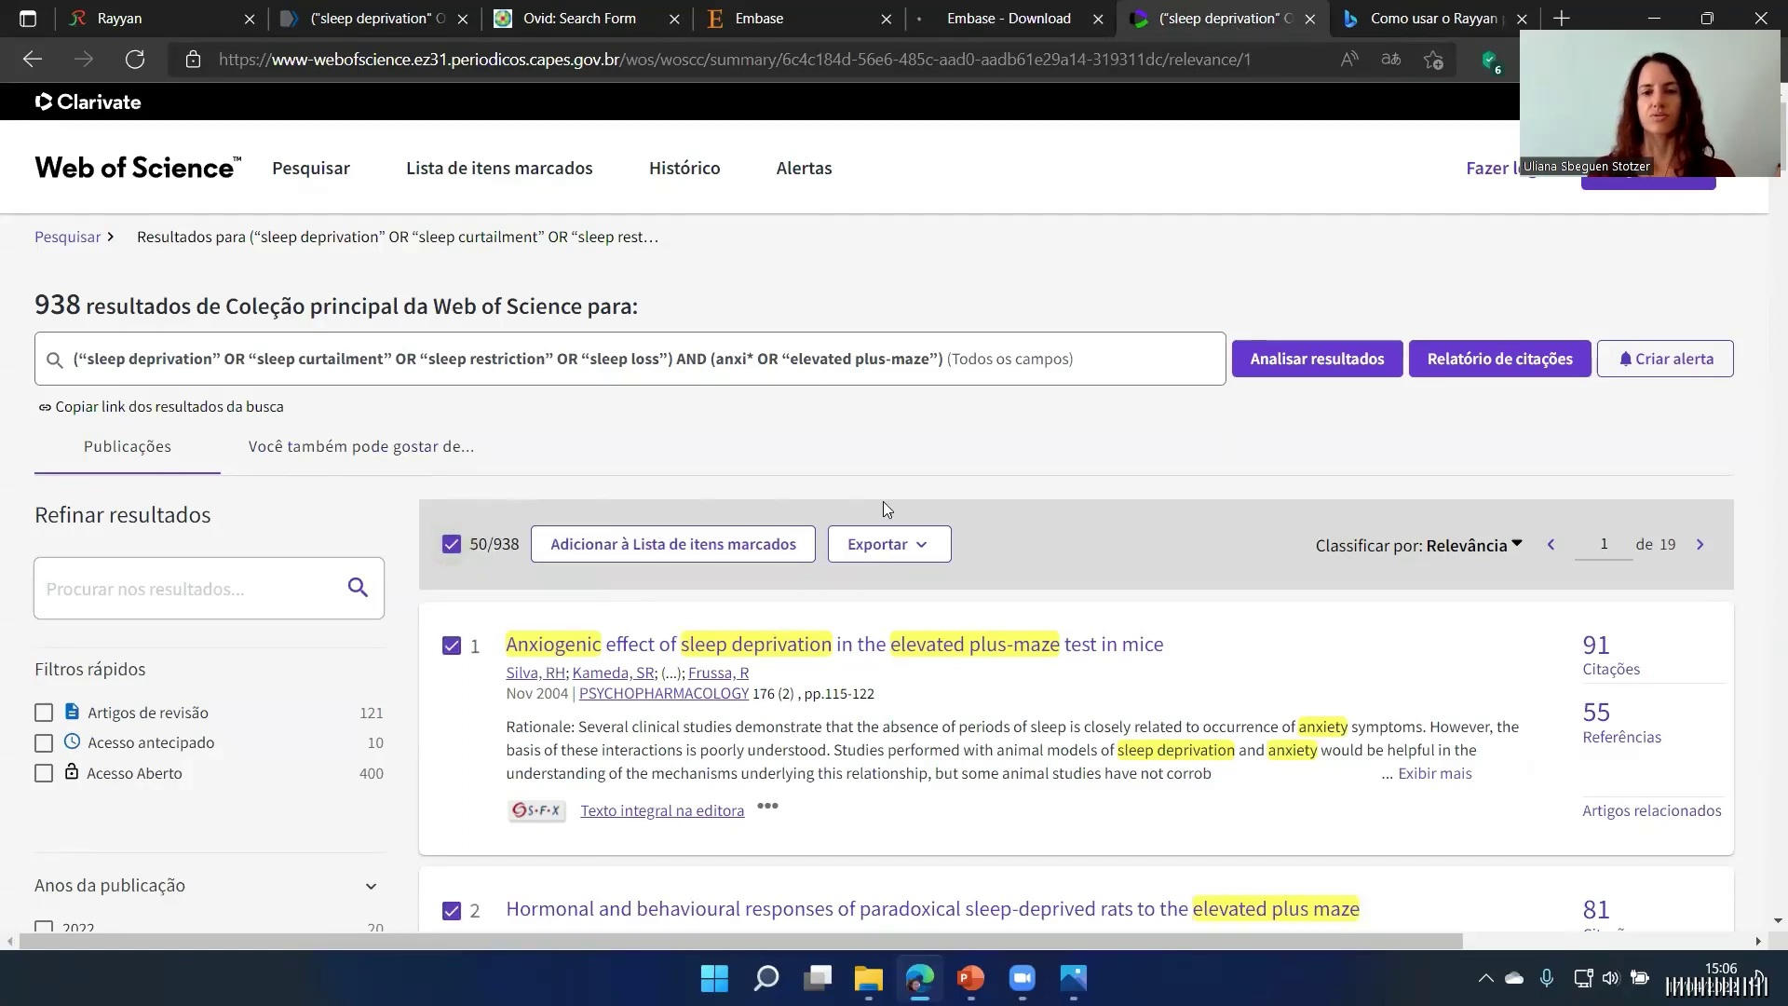
{"action": "left_click", "coordinate": [917, 547]}
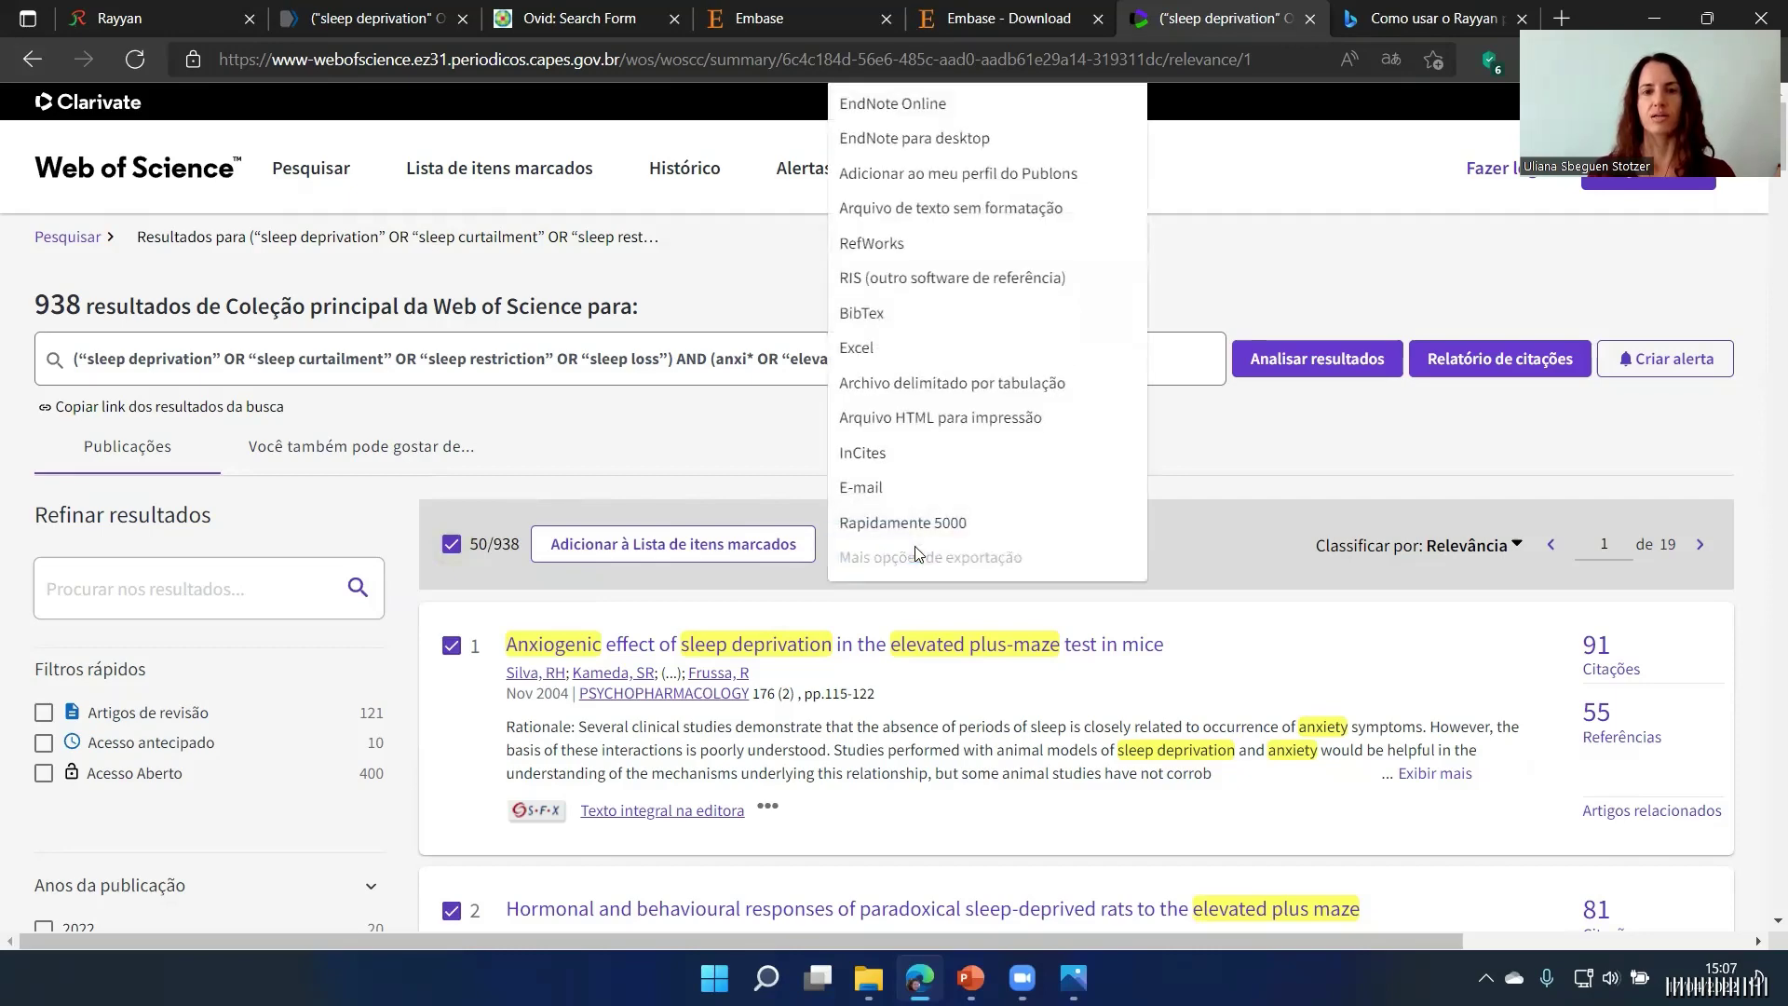
{"action": "left_click", "coordinate": [890, 284]}
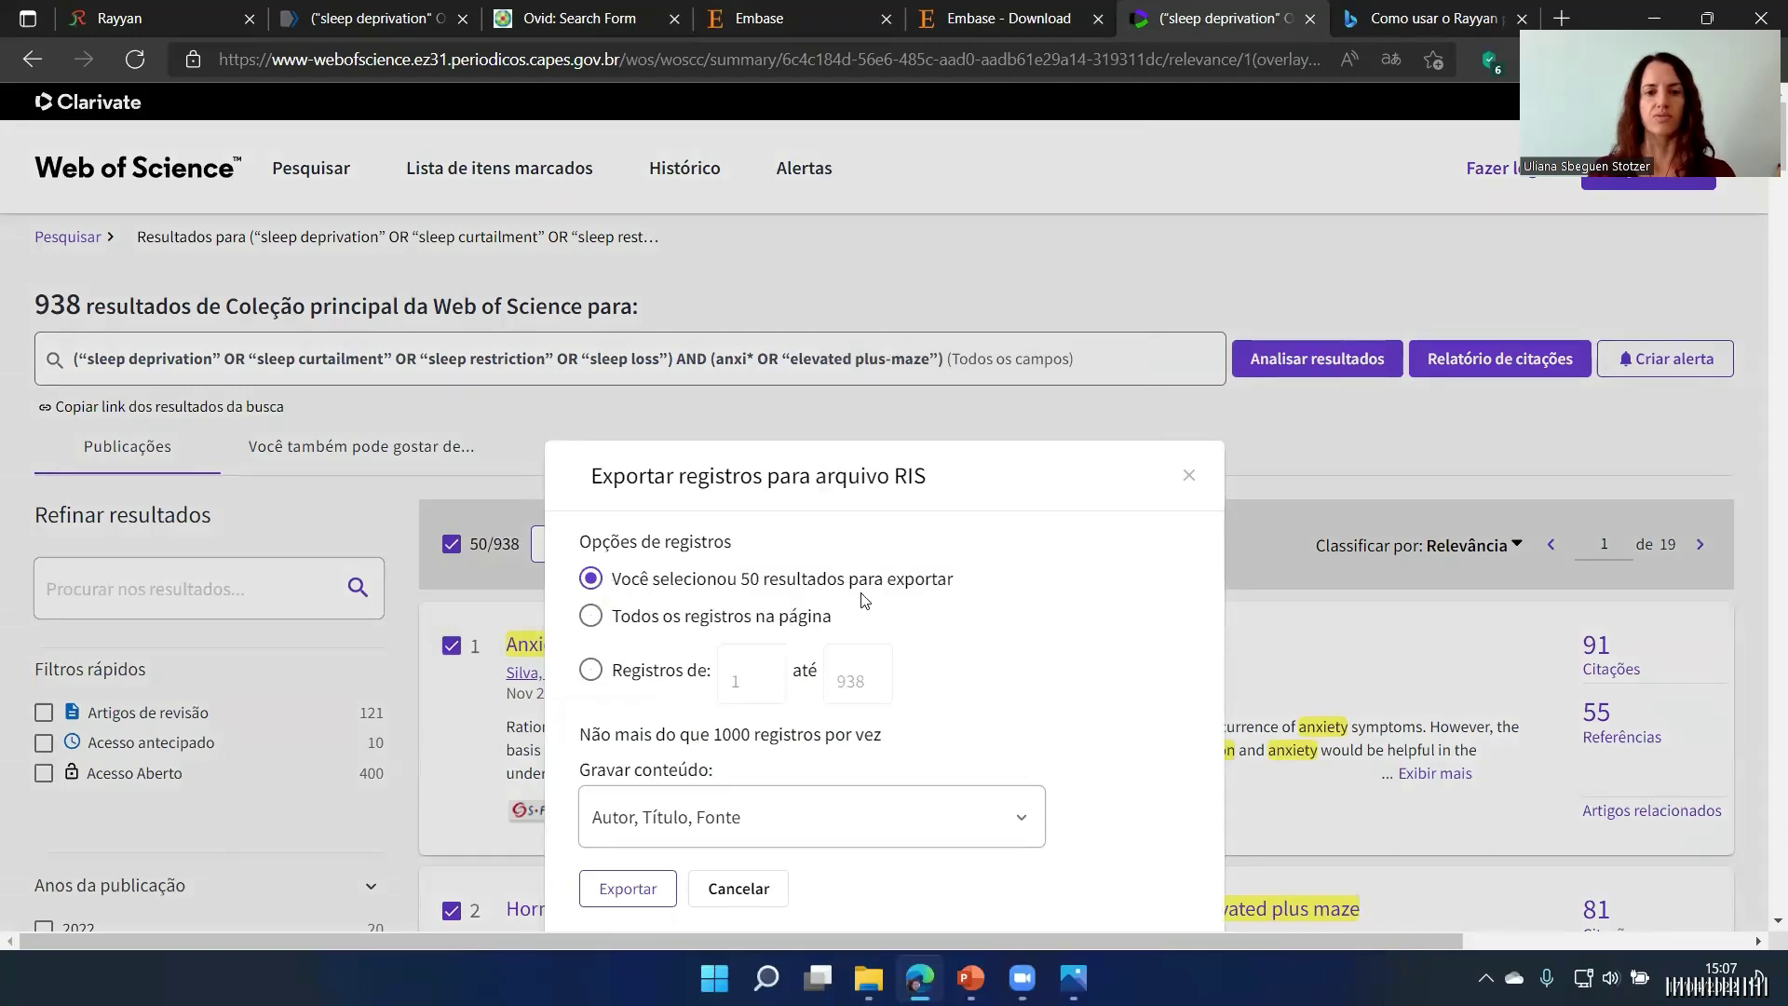
Step: Export records 1 to 938 to the RIS file with Registro completo as the recorded content
{"action": "left_click", "coordinate": [598, 673]}
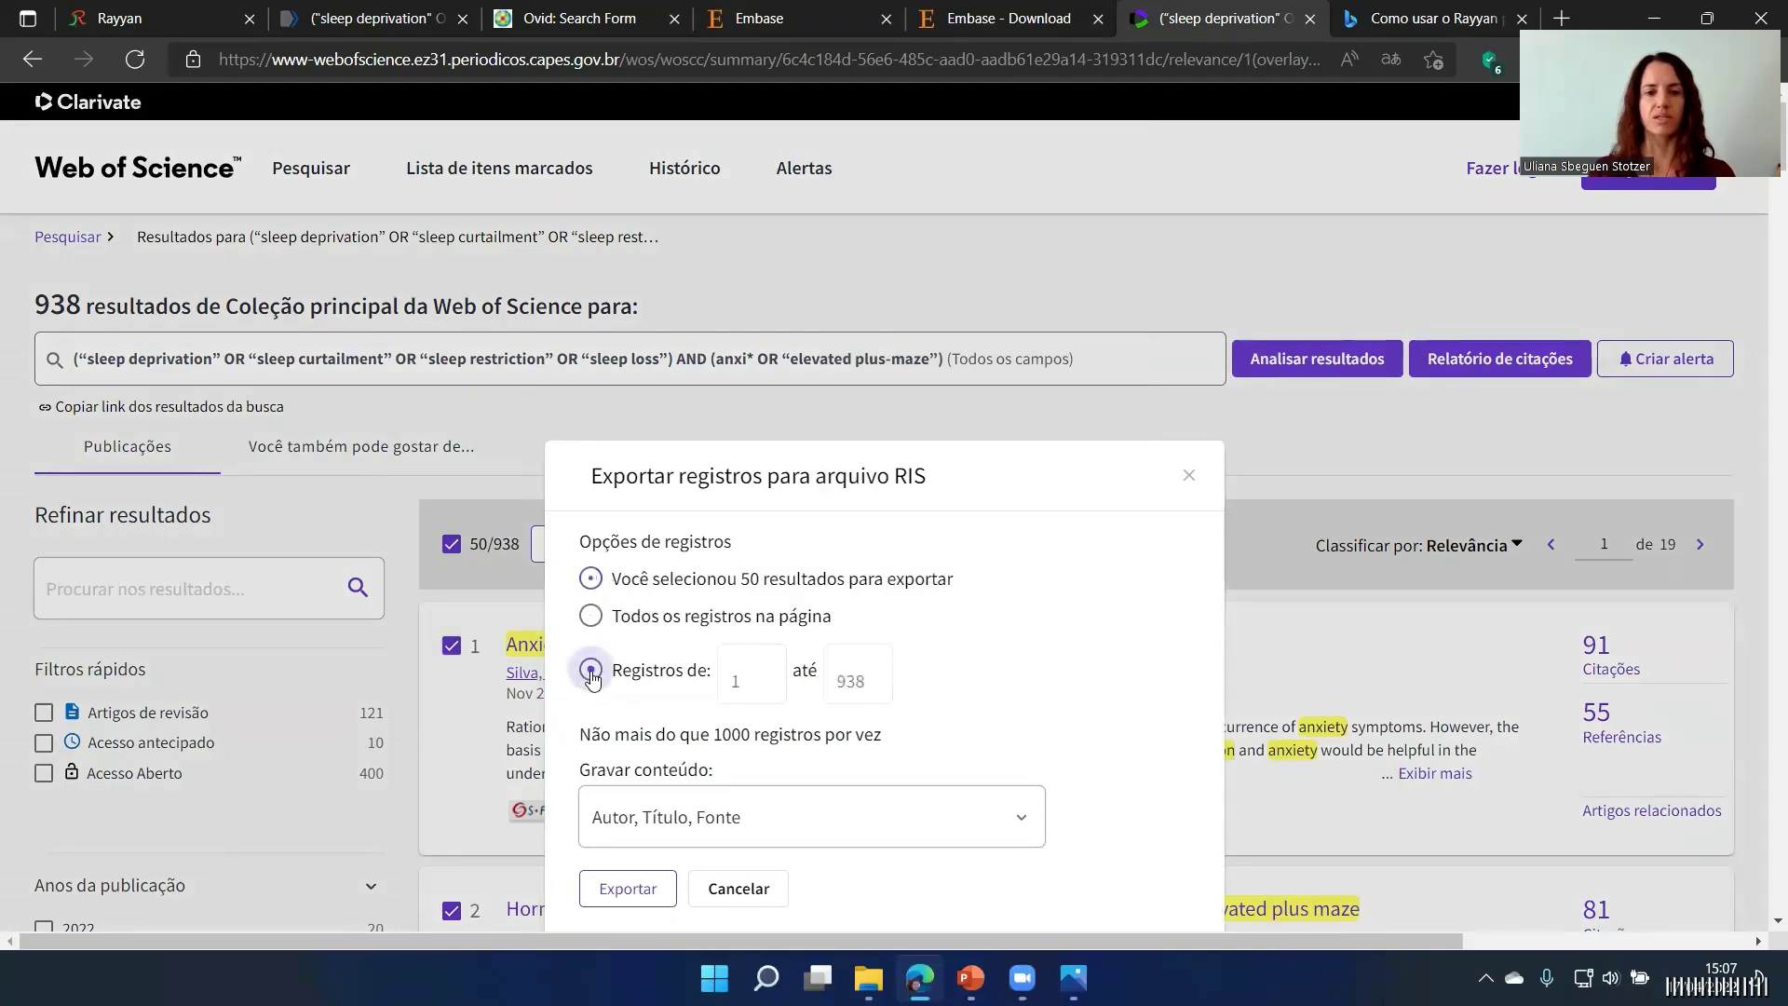
{"action": "left_click", "coordinate": [702, 832]}
{"action": "scroll", "coordinate": [702, 831], "scroll_direction": "down", "scroll_amount": 1}
{"action": "scroll", "coordinate": [706, 687], "scroll_direction": "down", "scroll_amount": 2}
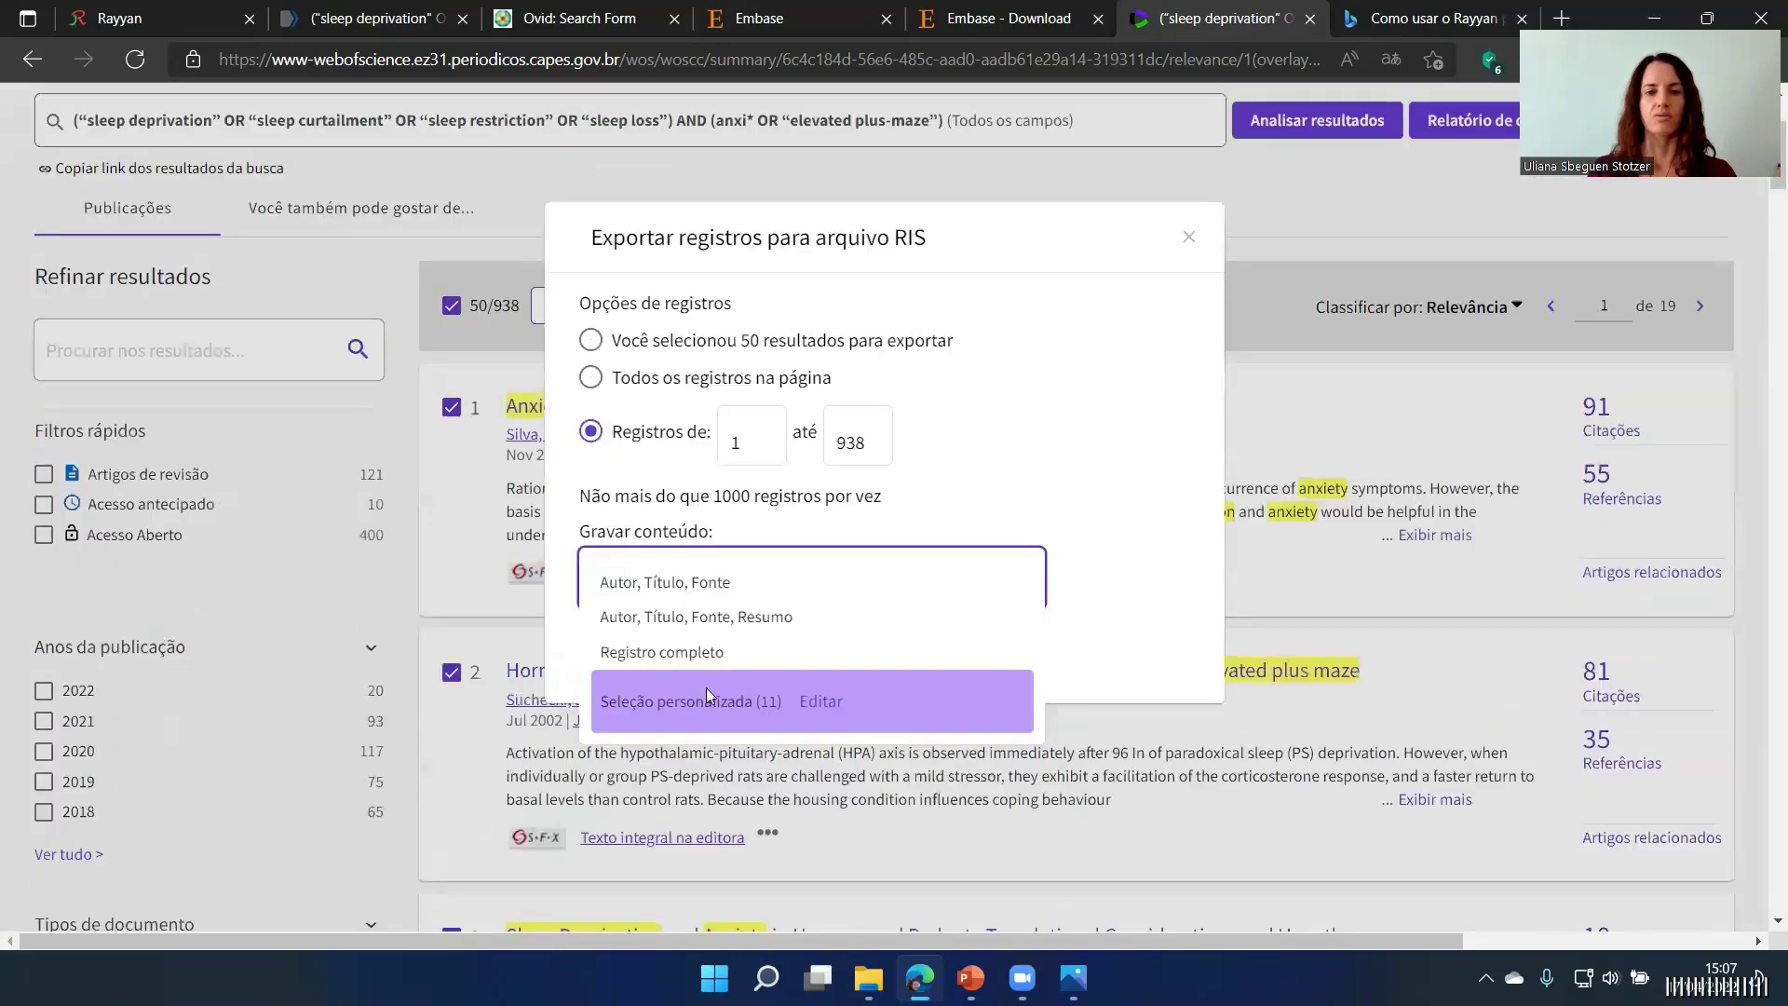
{"action": "scroll", "coordinate": [667, 601], "scroll_direction": "down", "scroll_amount": 1}
{"action": "left_click", "coordinate": [665, 585]}
{"action": "left_click", "coordinate": [652, 582]}
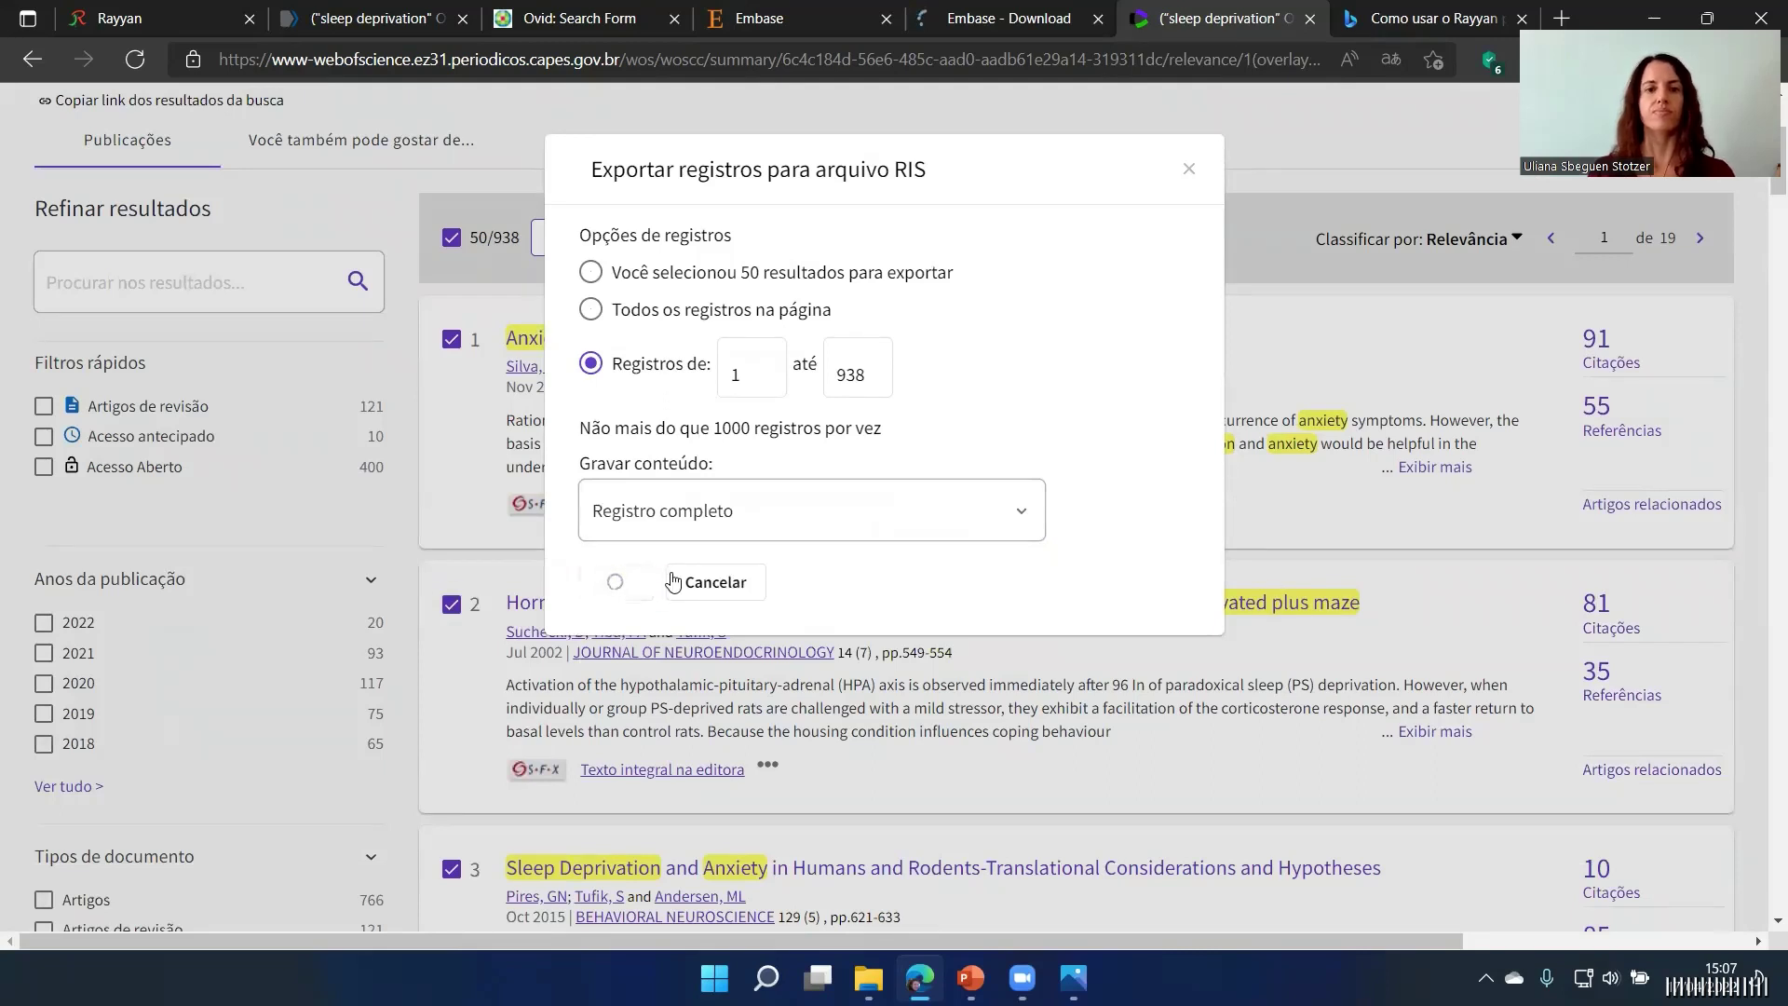
Step: In Rayyan, start a new review and title it "BRISA teste2"
{"action": "left_click", "coordinate": [133, 25]}
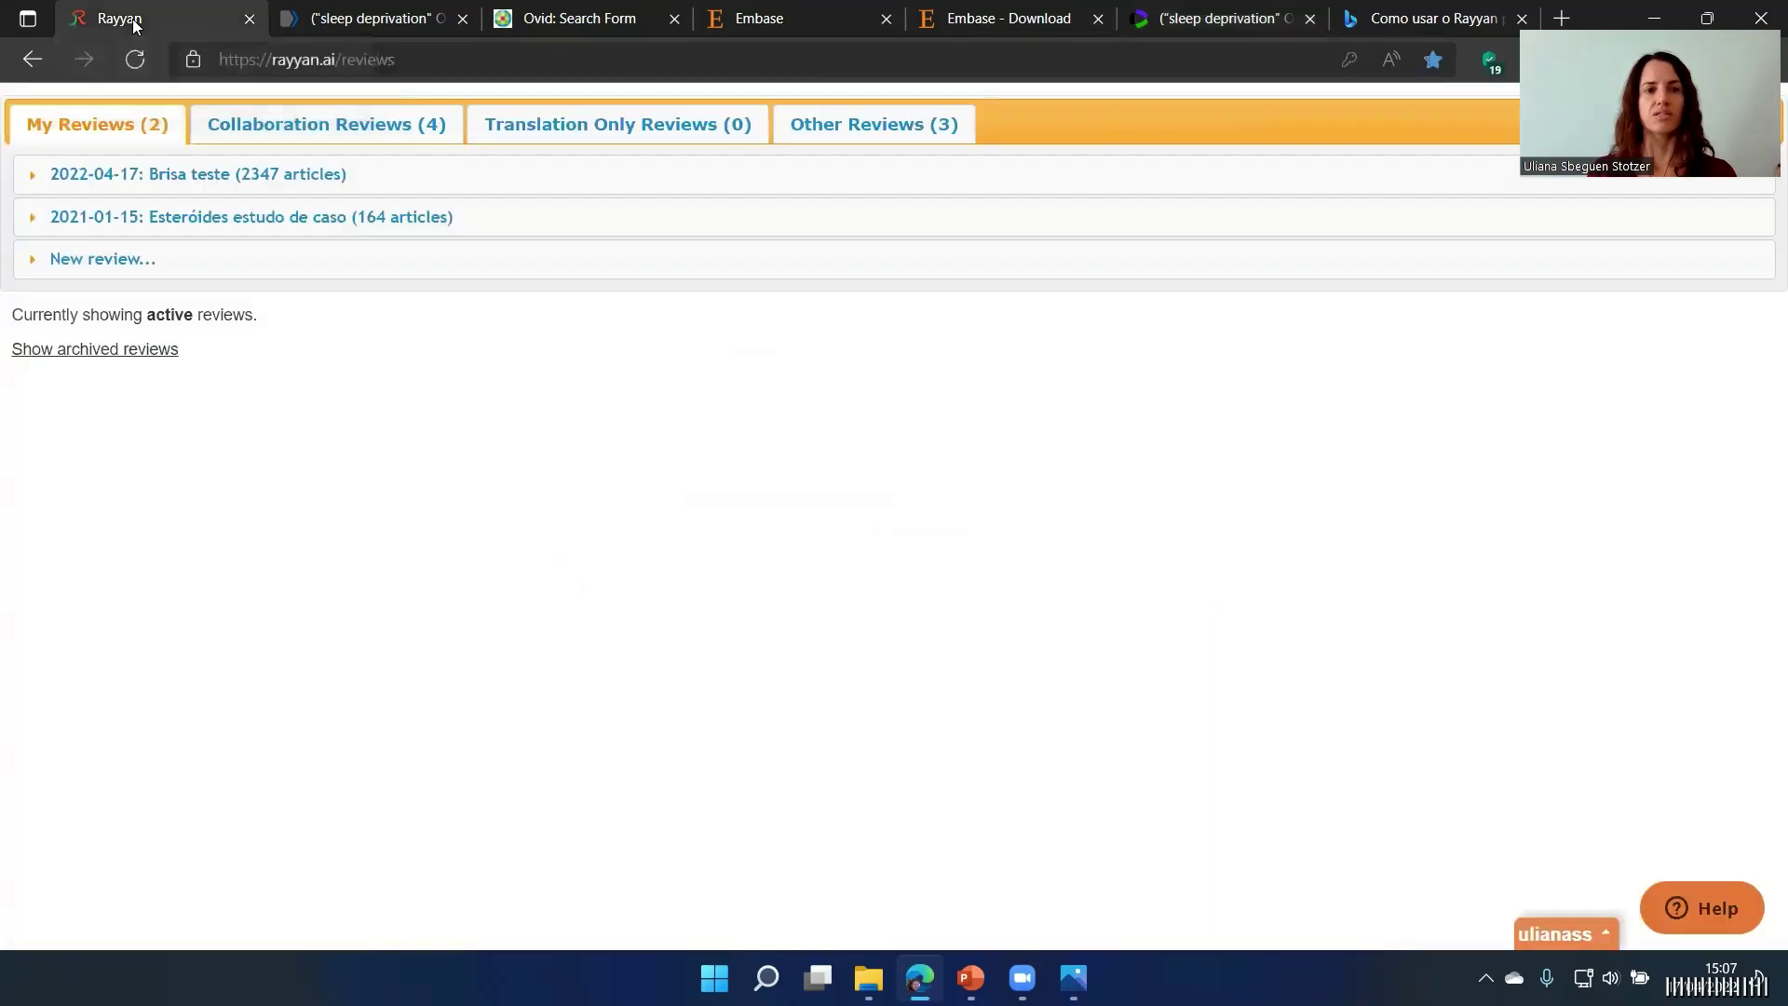
{"action": "left_click", "coordinate": [108, 259]}
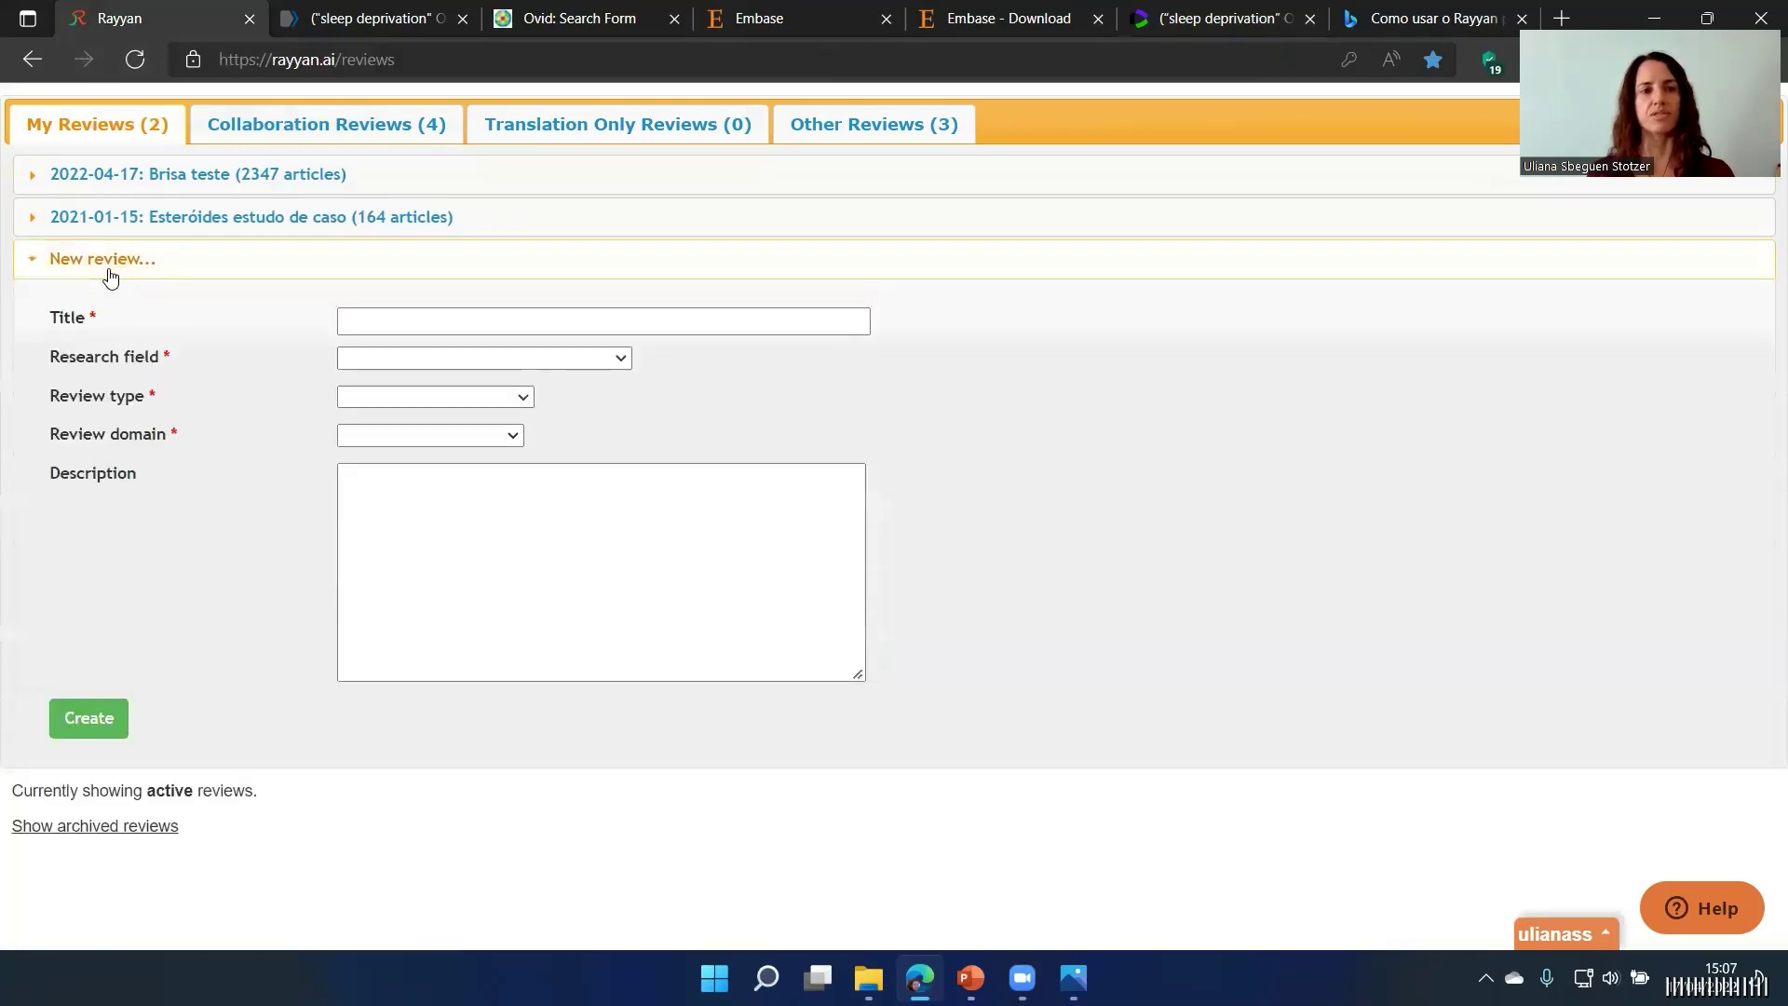
{"action": "left_click", "coordinate": [354, 321]}
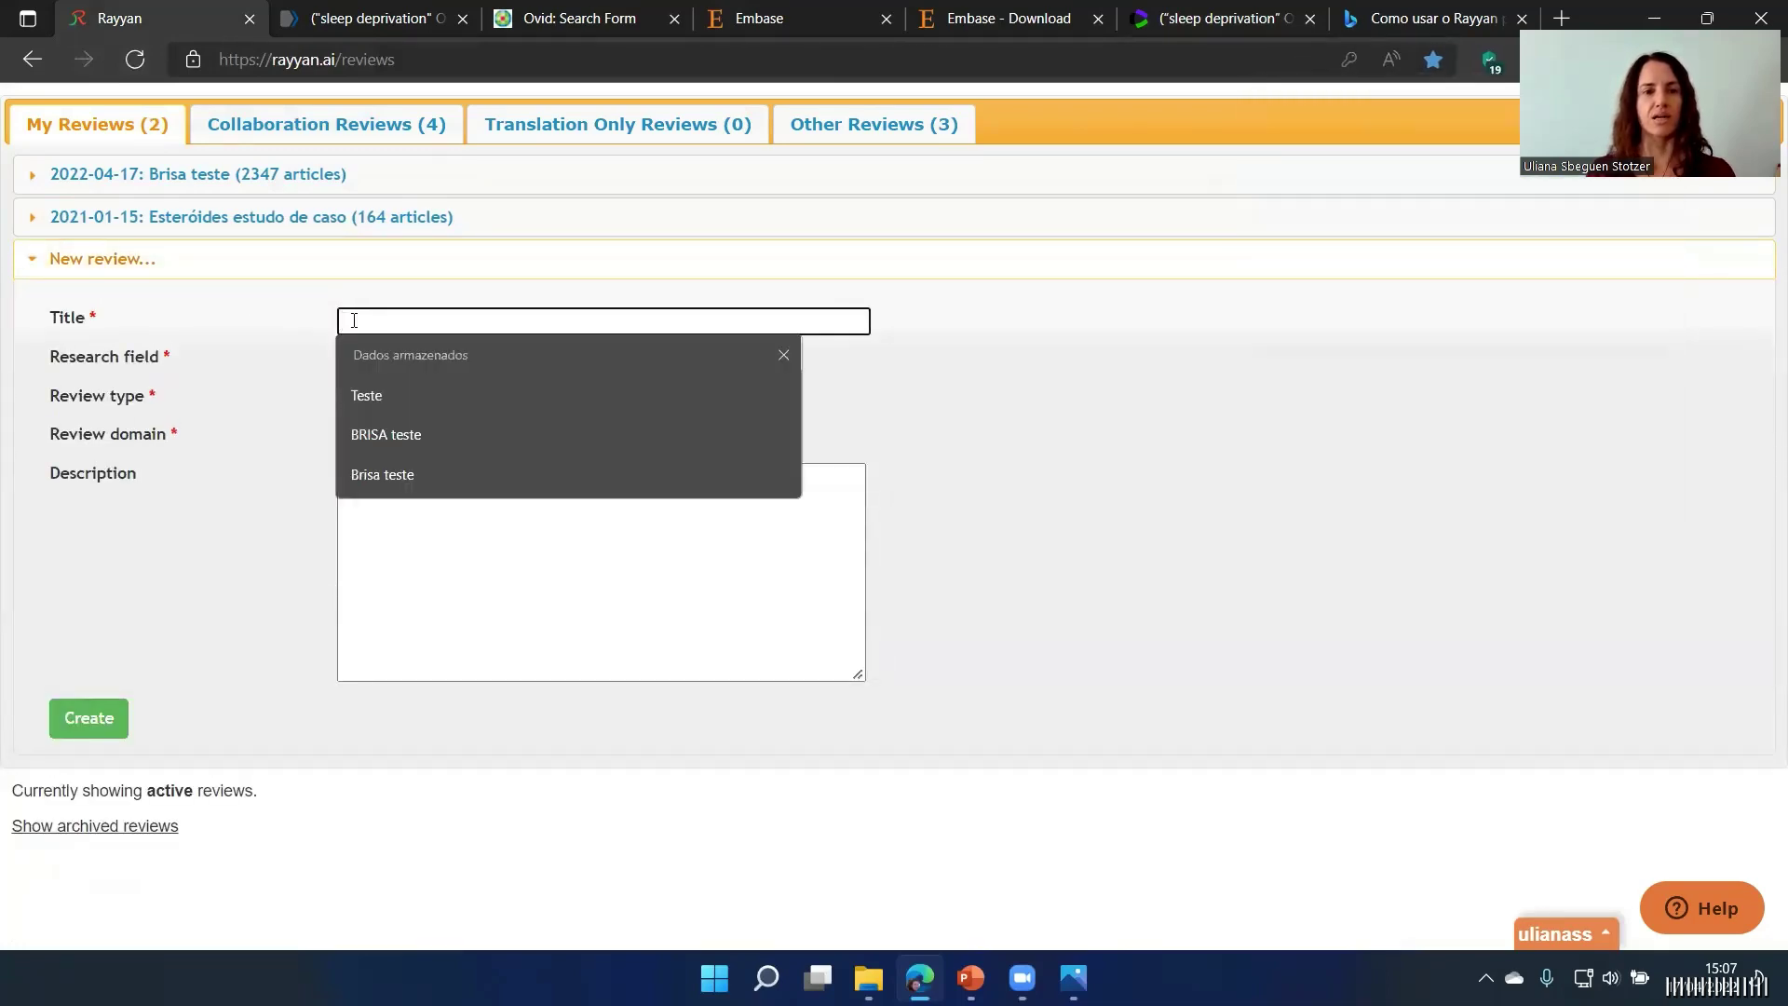
{"action": "left_click", "coordinate": [380, 431]}
{"action": "type", "text": "2"}
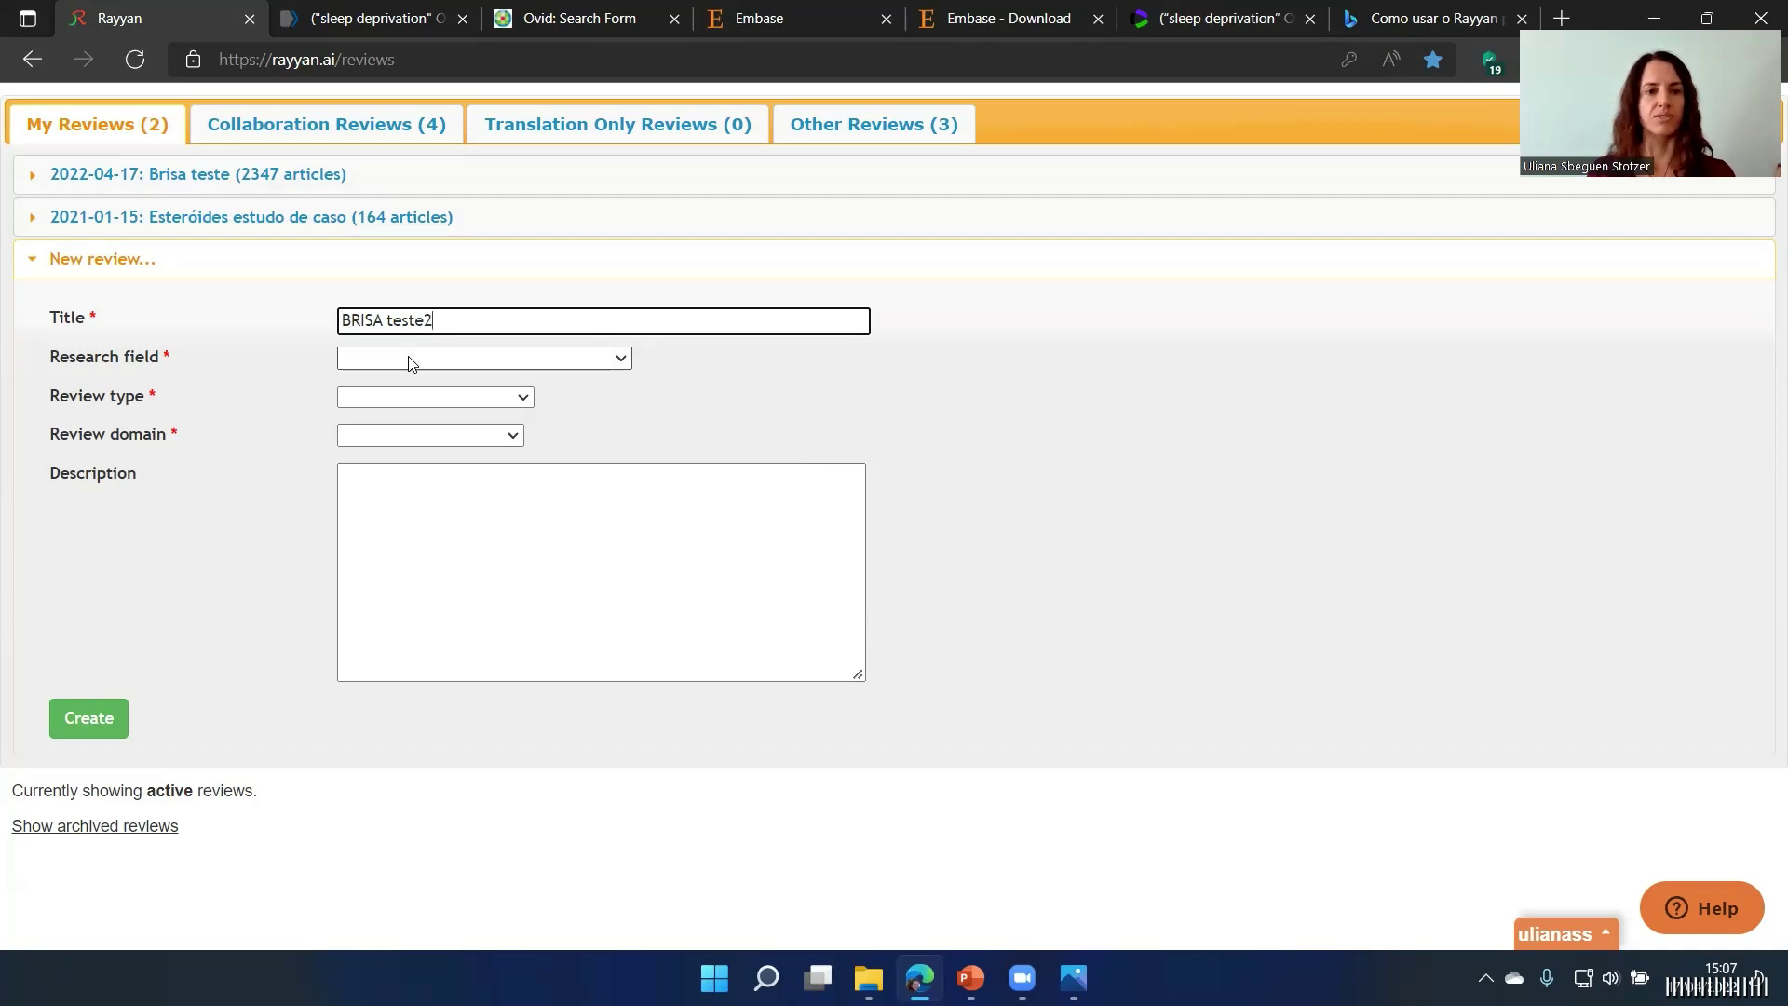
Step: Create the review with research field Medicine and human health, type Systematic review and domain Biomedical
{"action": "left_click", "coordinate": [409, 362]}
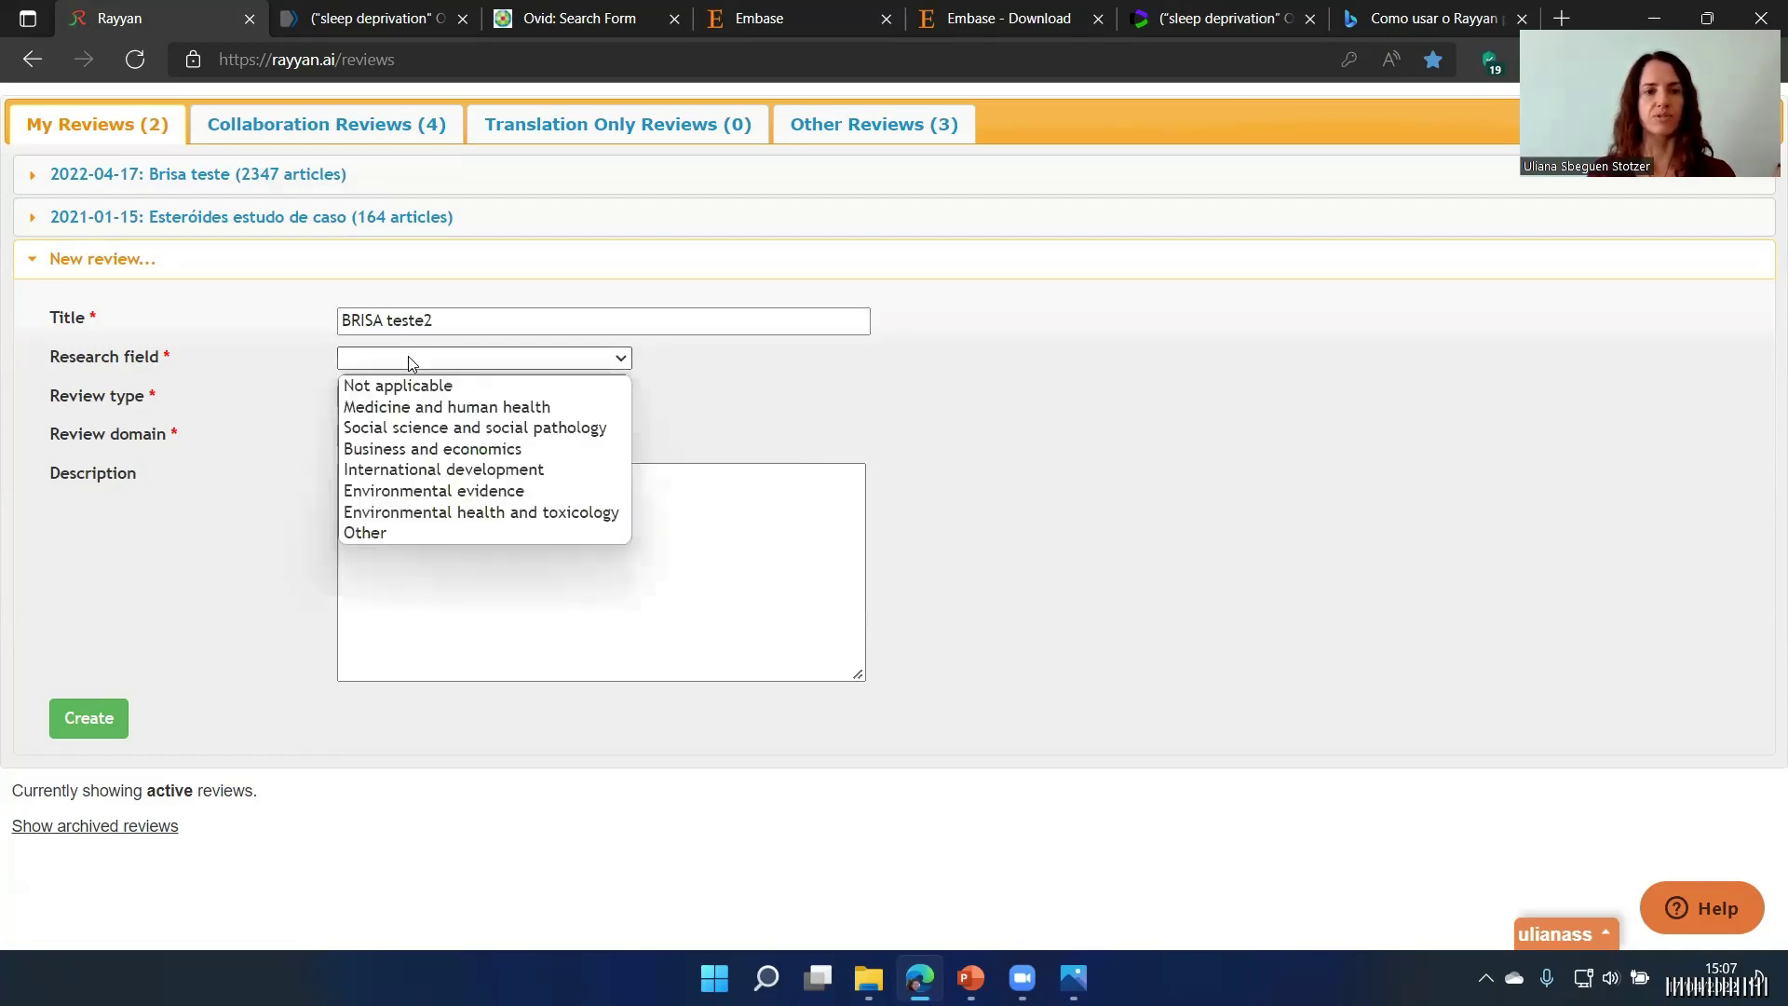
{"action": "left_click", "coordinate": [395, 406]}
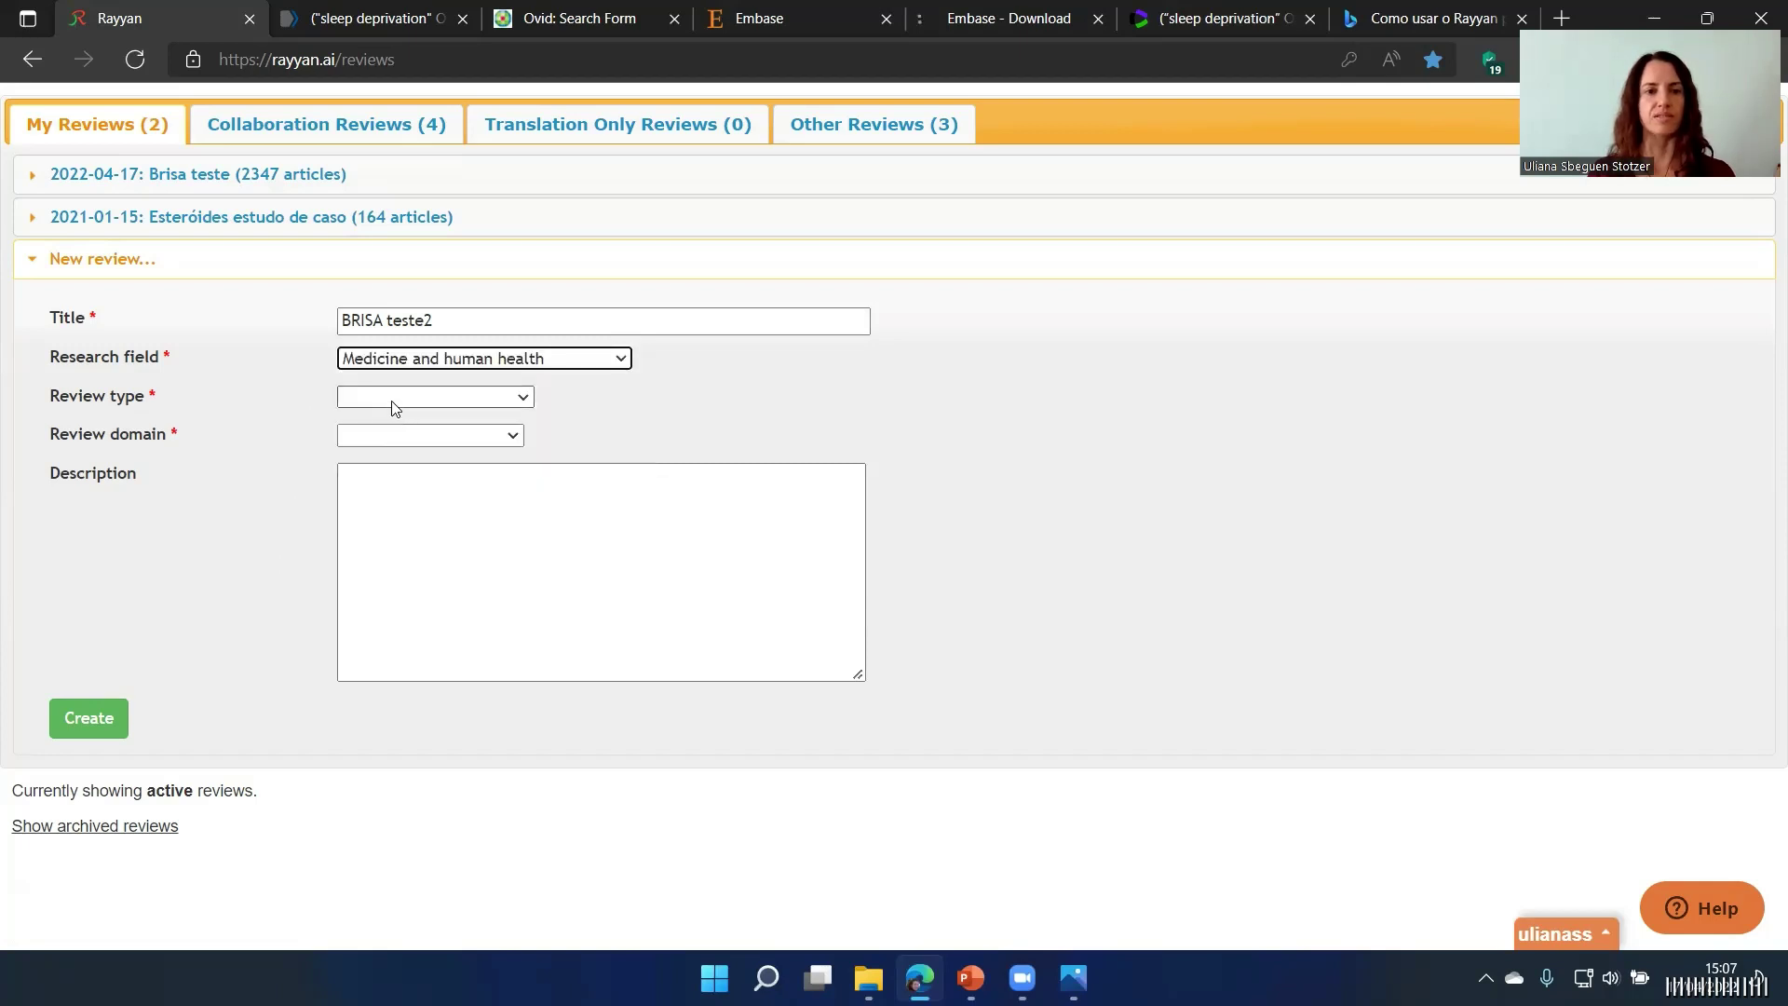
{"action": "left_click", "coordinate": [392, 401]}
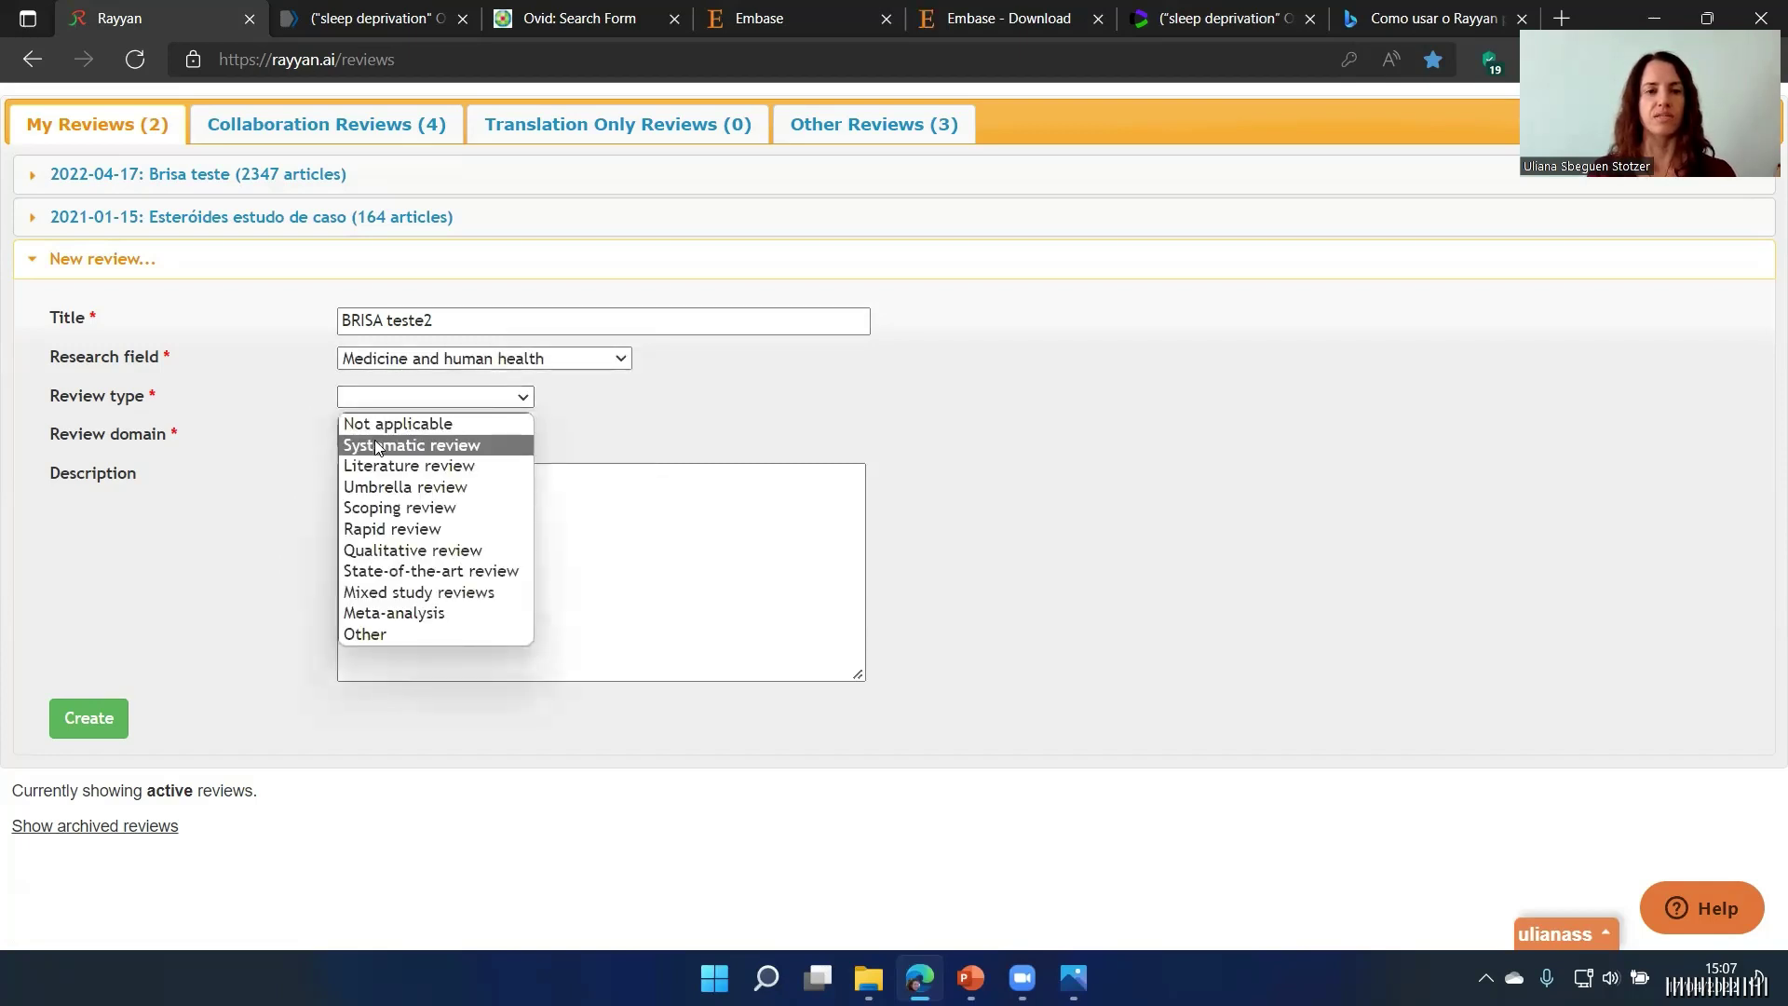
{"action": "left_click", "coordinate": [377, 448]}
{"action": "left_click", "coordinate": [395, 439]}
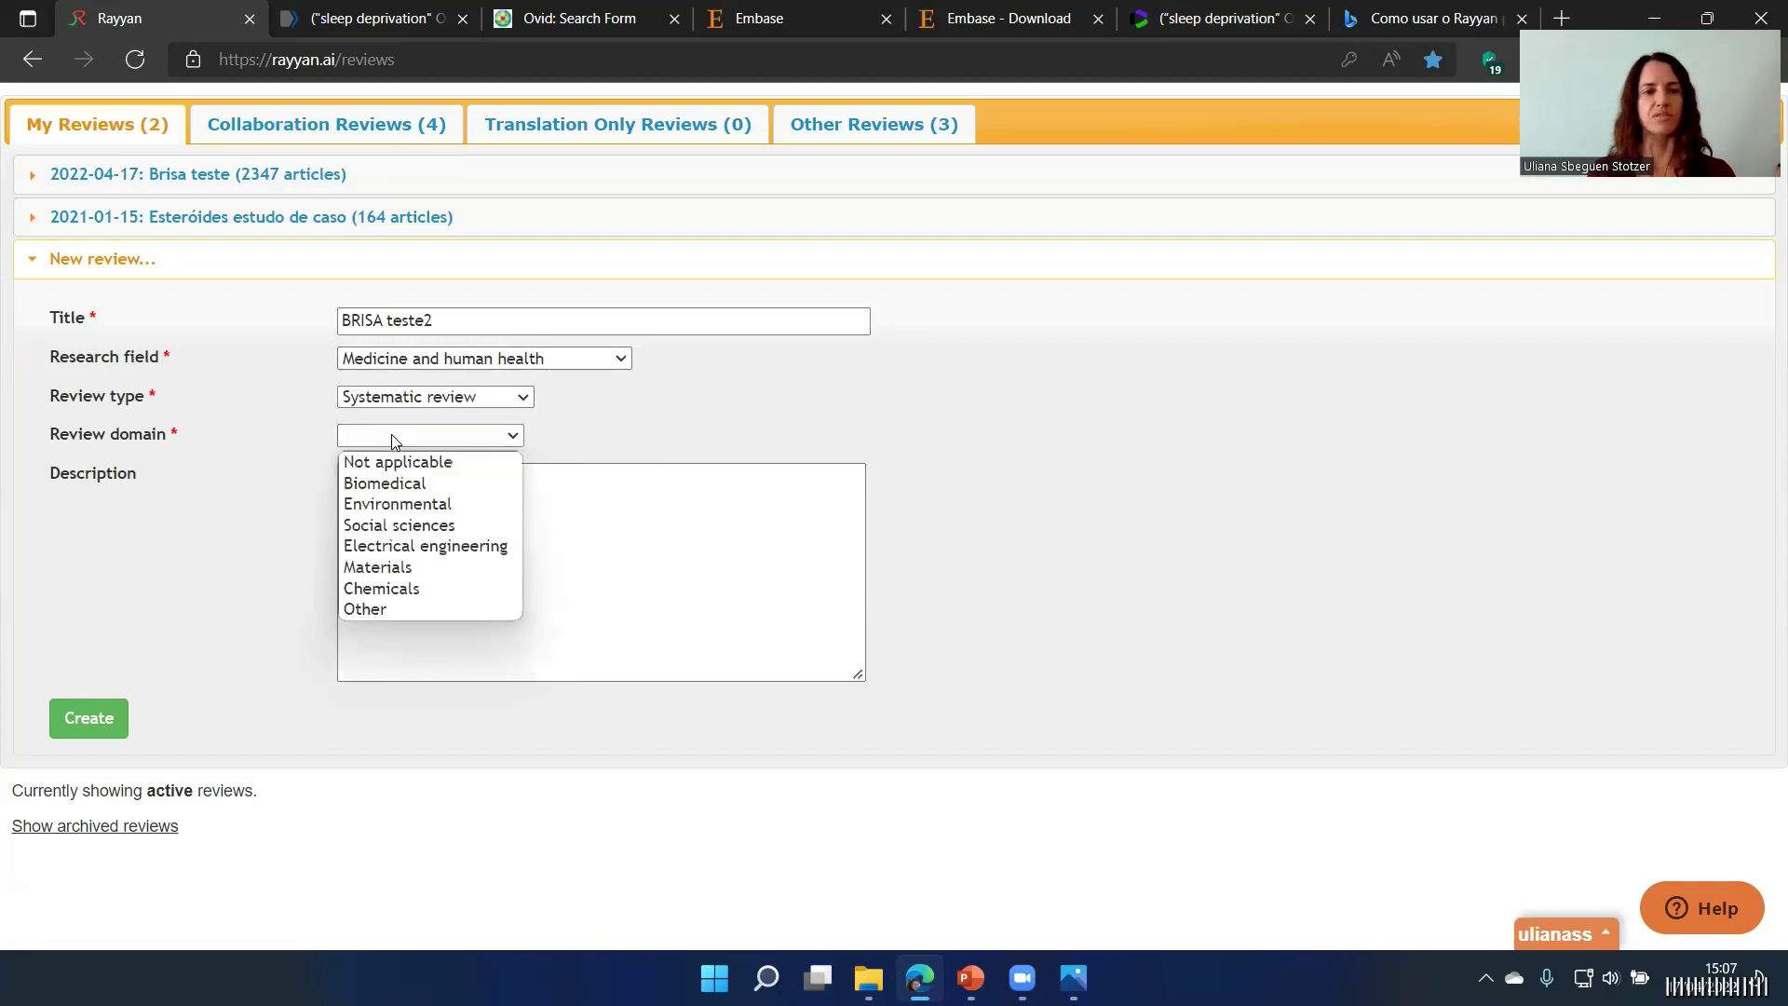
{"action": "left_click", "coordinate": [368, 486]}
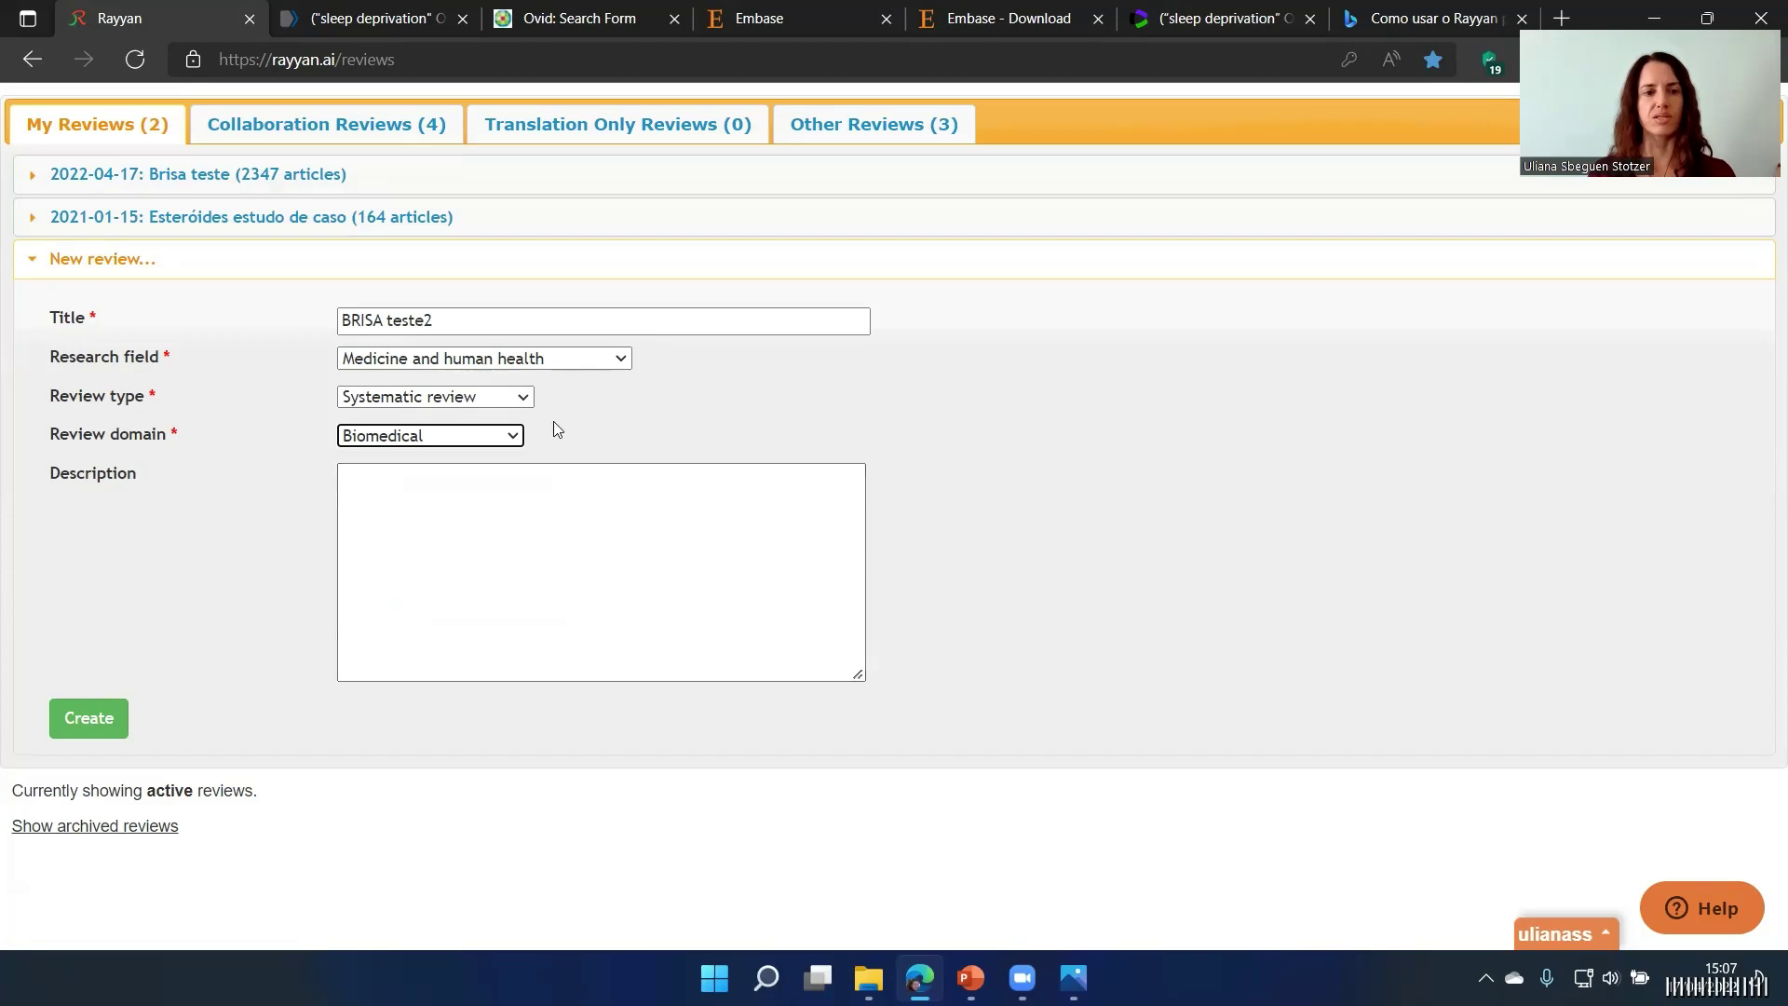
{"action": "left_click", "coordinate": [81, 731]}
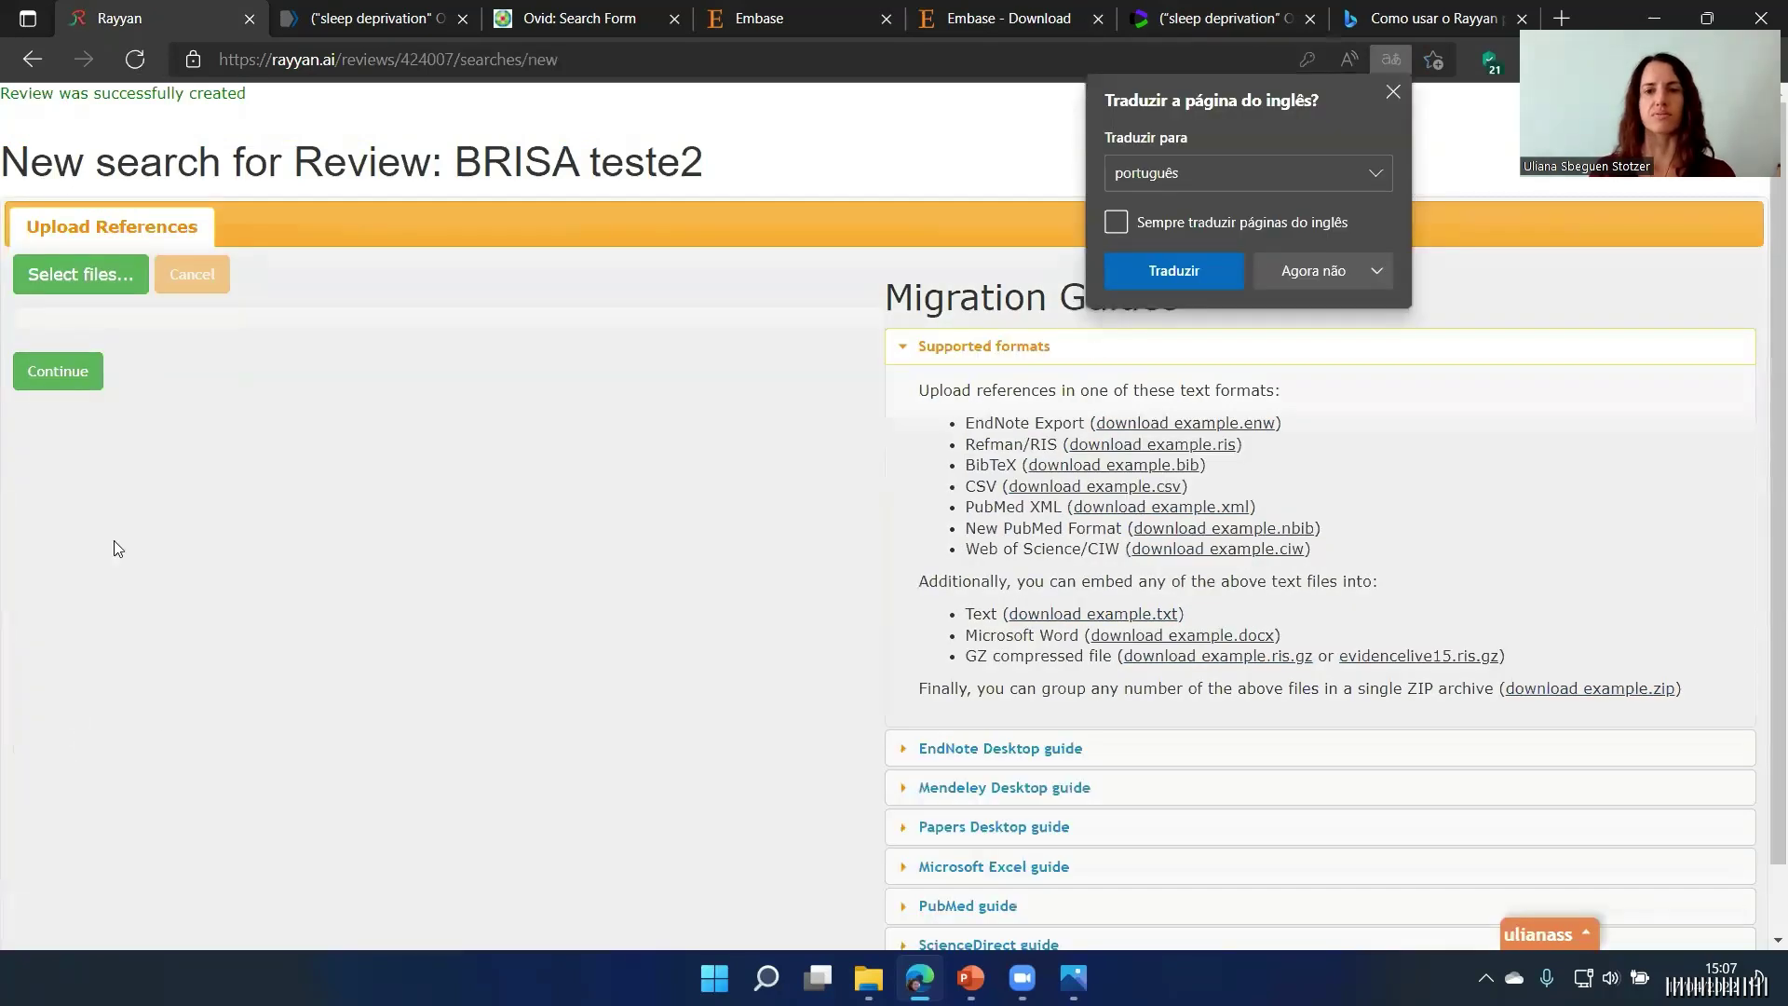
{"action": "left_click", "coordinate": [1393, 90]}
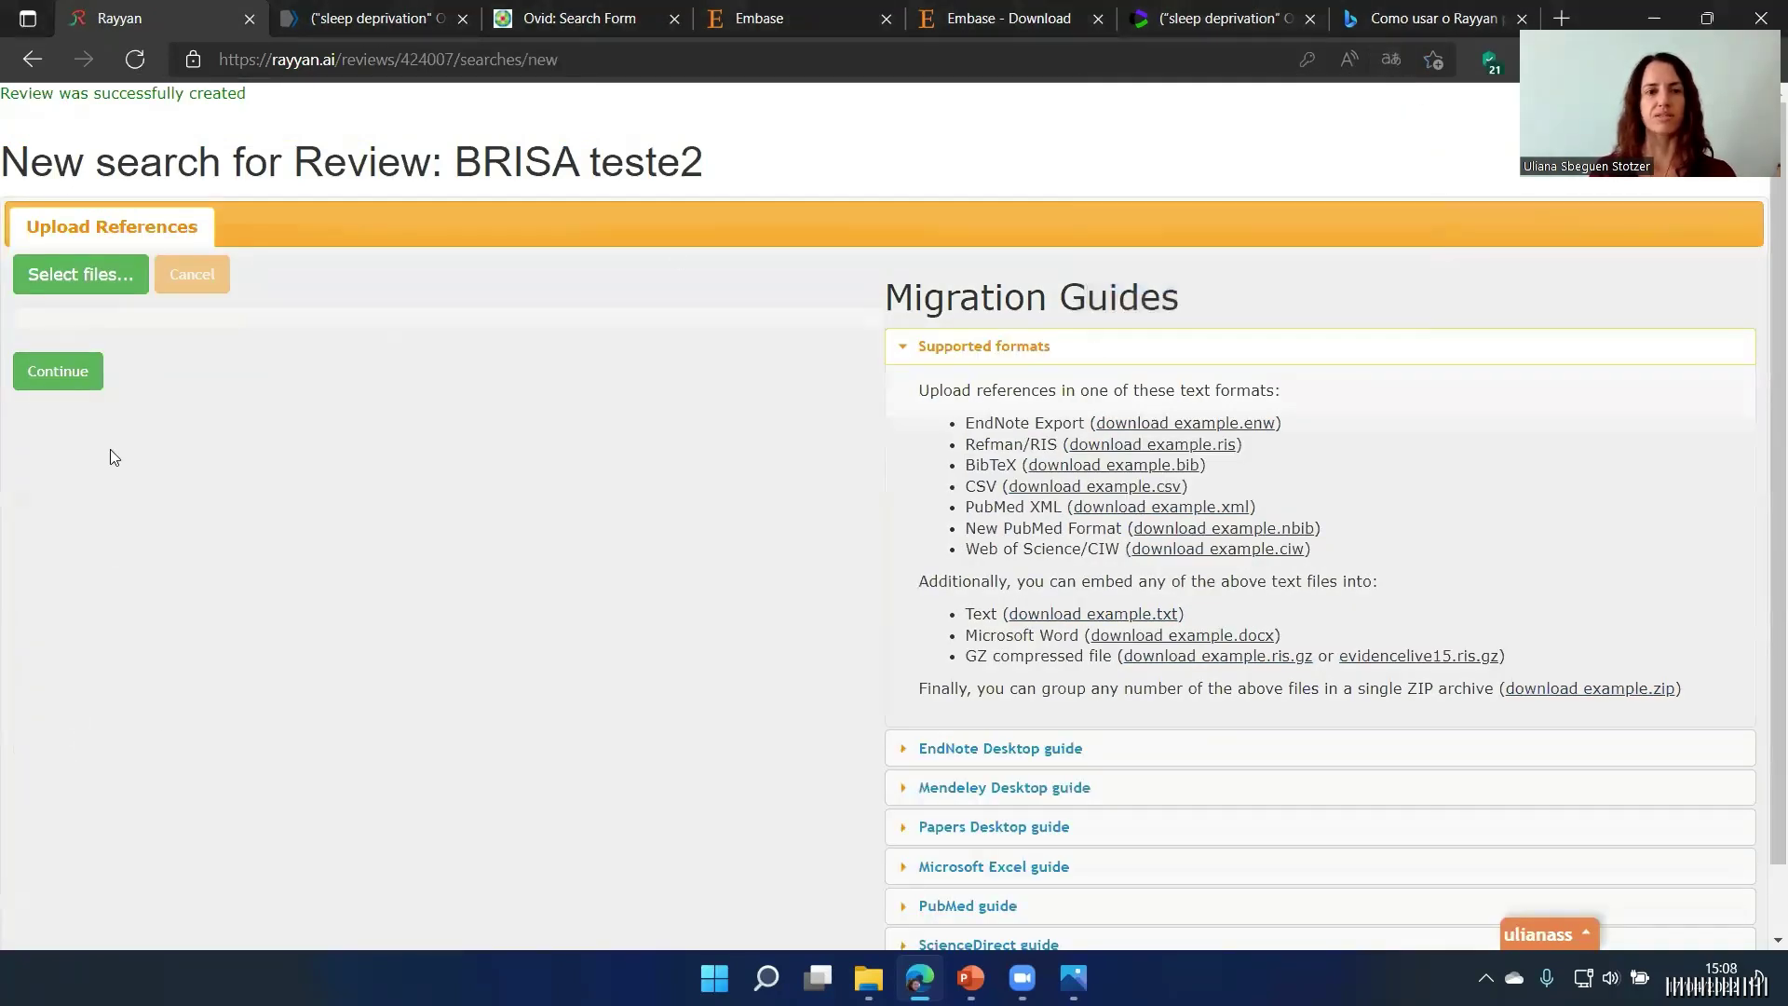
{"action": "left_click", "coordinate": [51, 277]}
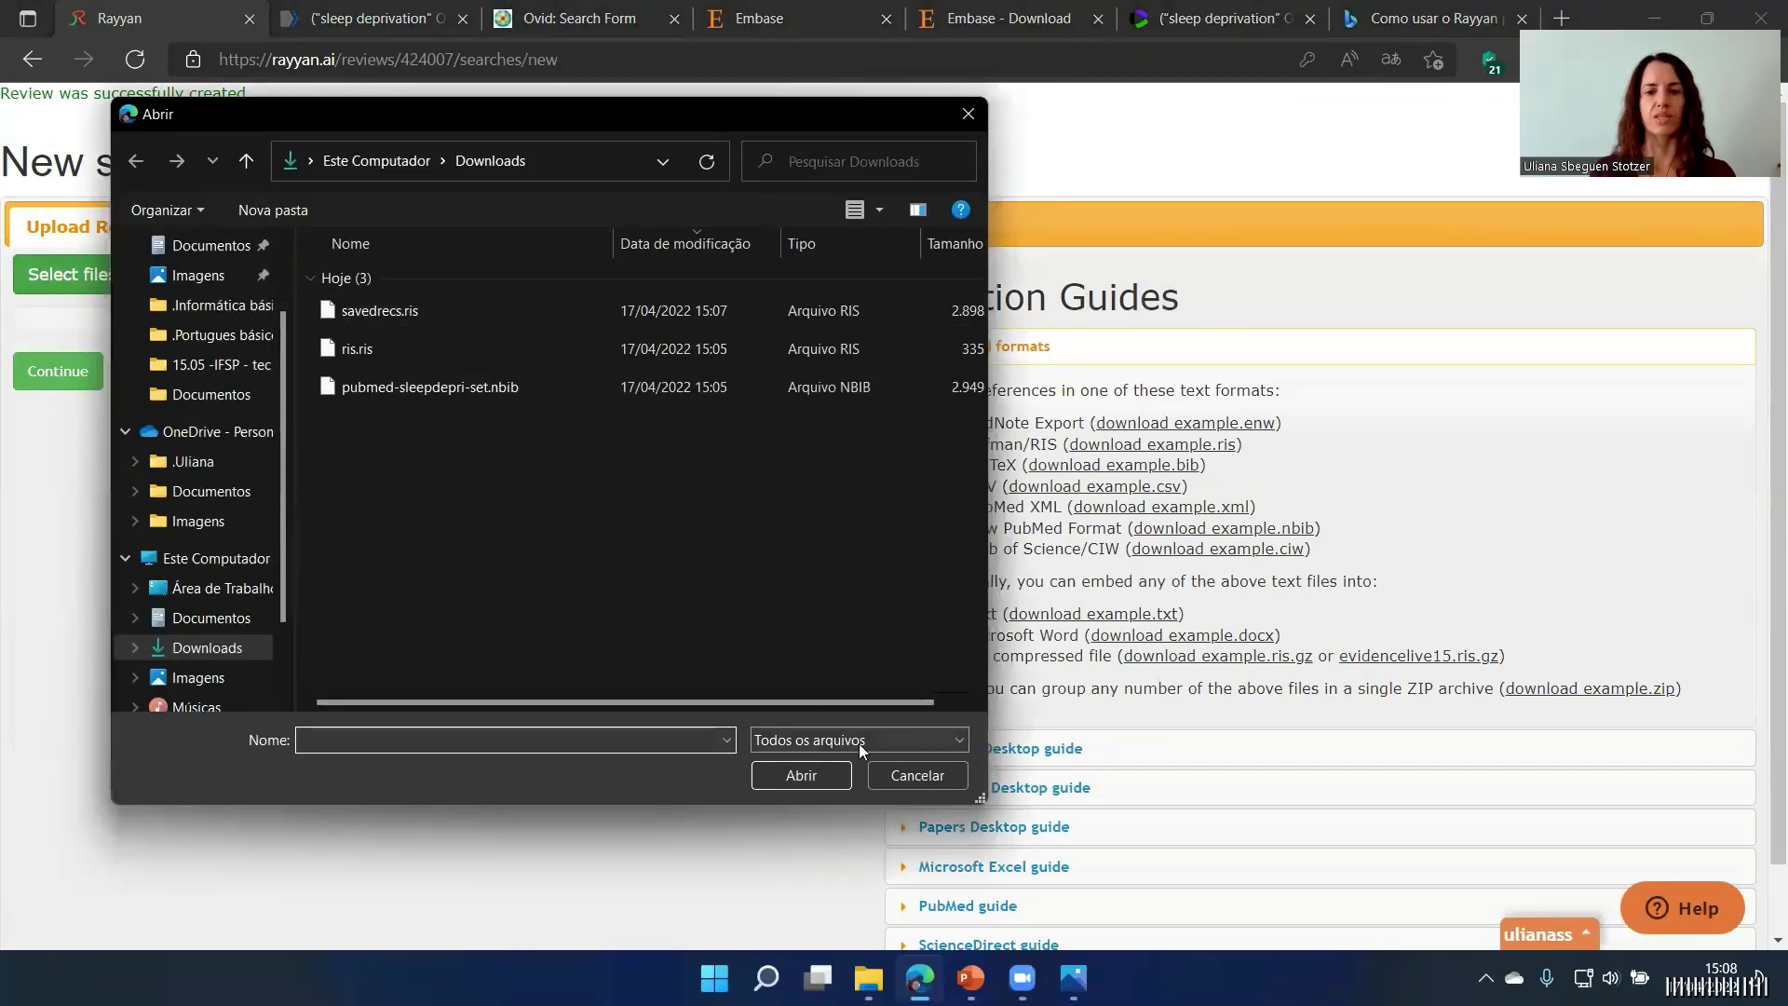
{"action": "left_click", "coordinate": [897, 780]}
Step: Switch to the Embase download page and download the prepared export file
{"action": "left_click", "coordinate": [1047, 8]}
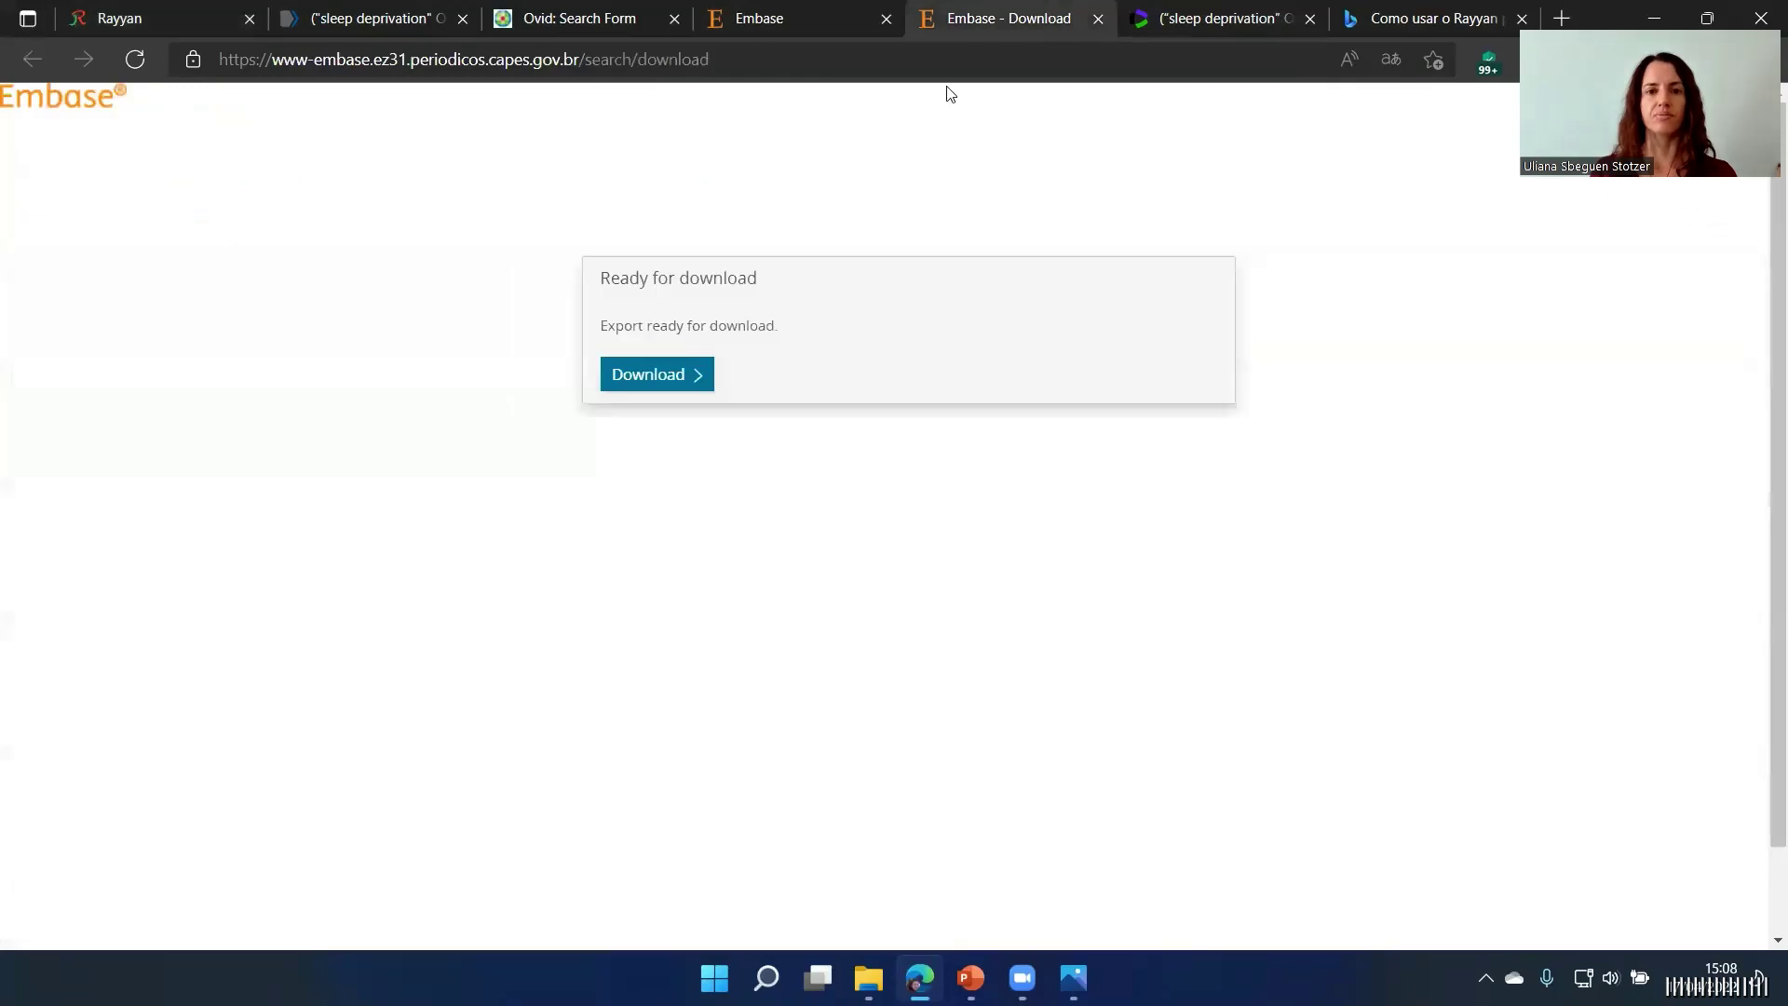
{"action": "left_click", "coordinate": [660, 375]}
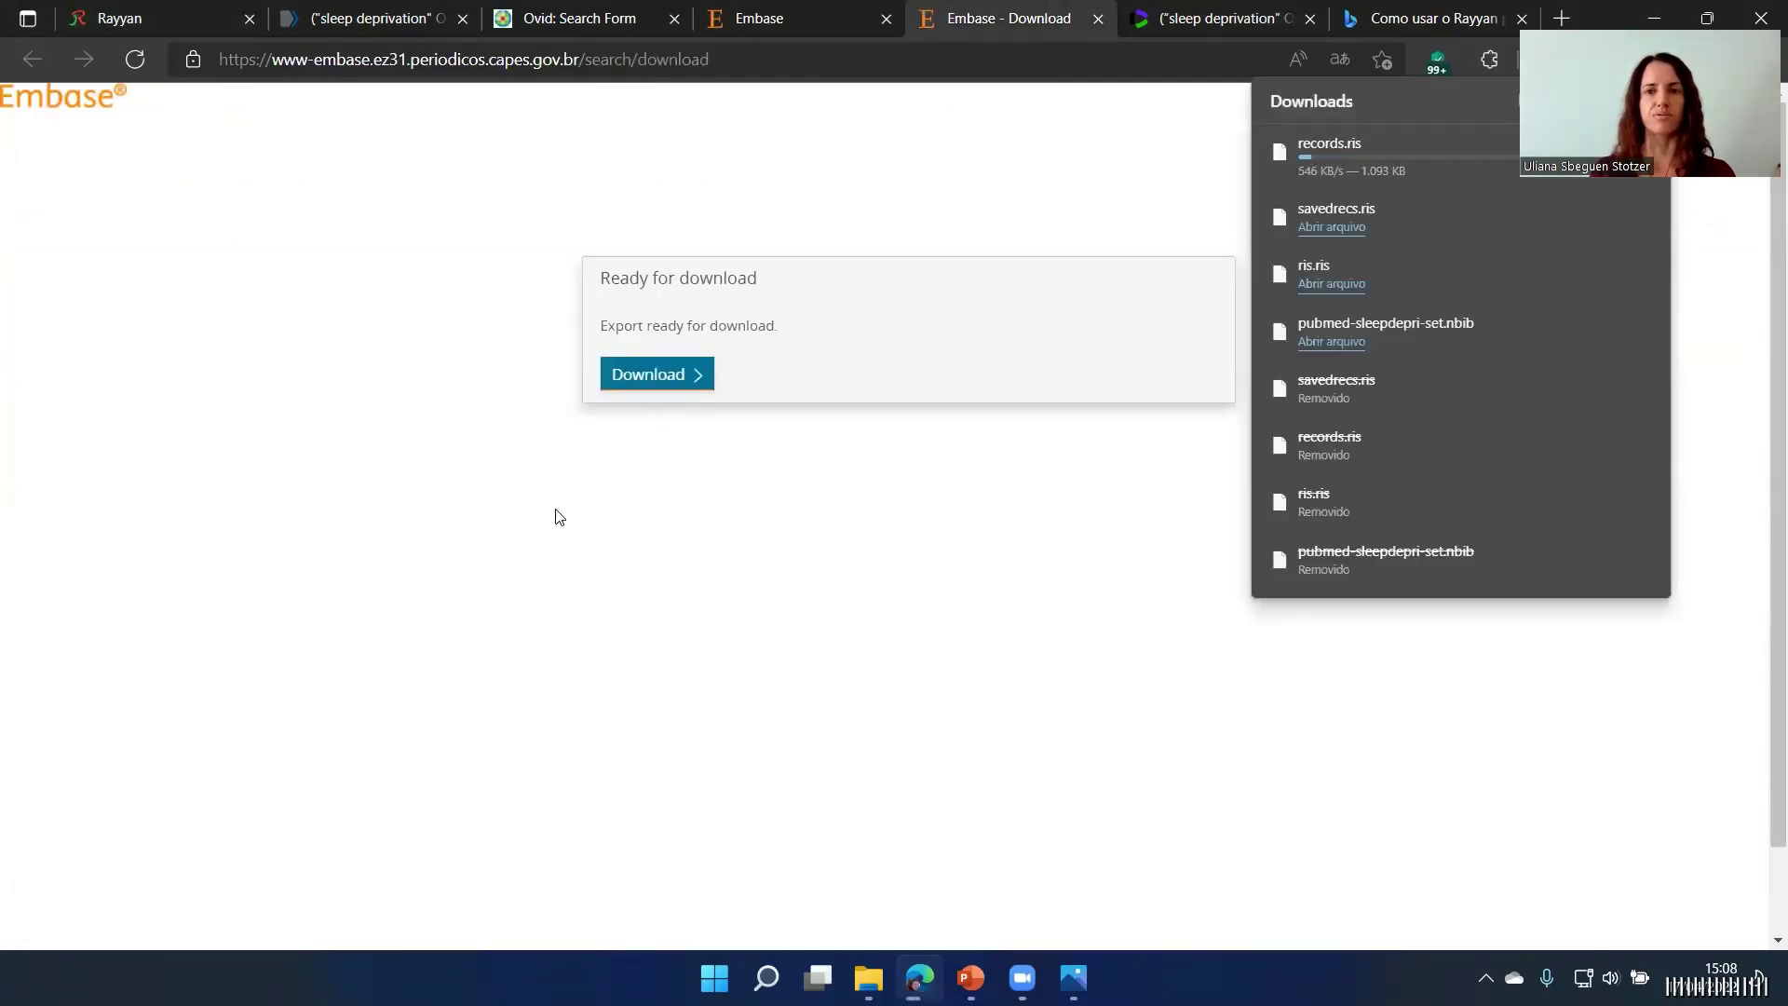
Step: Back in Rayyan, upload records.ris, savedrecs.ris, ris.ris and pubmed-sleepdepri-set.nbib from Downloads to the review and continue with the import
{"action": "left_click", "coordinate": [181, 9]}
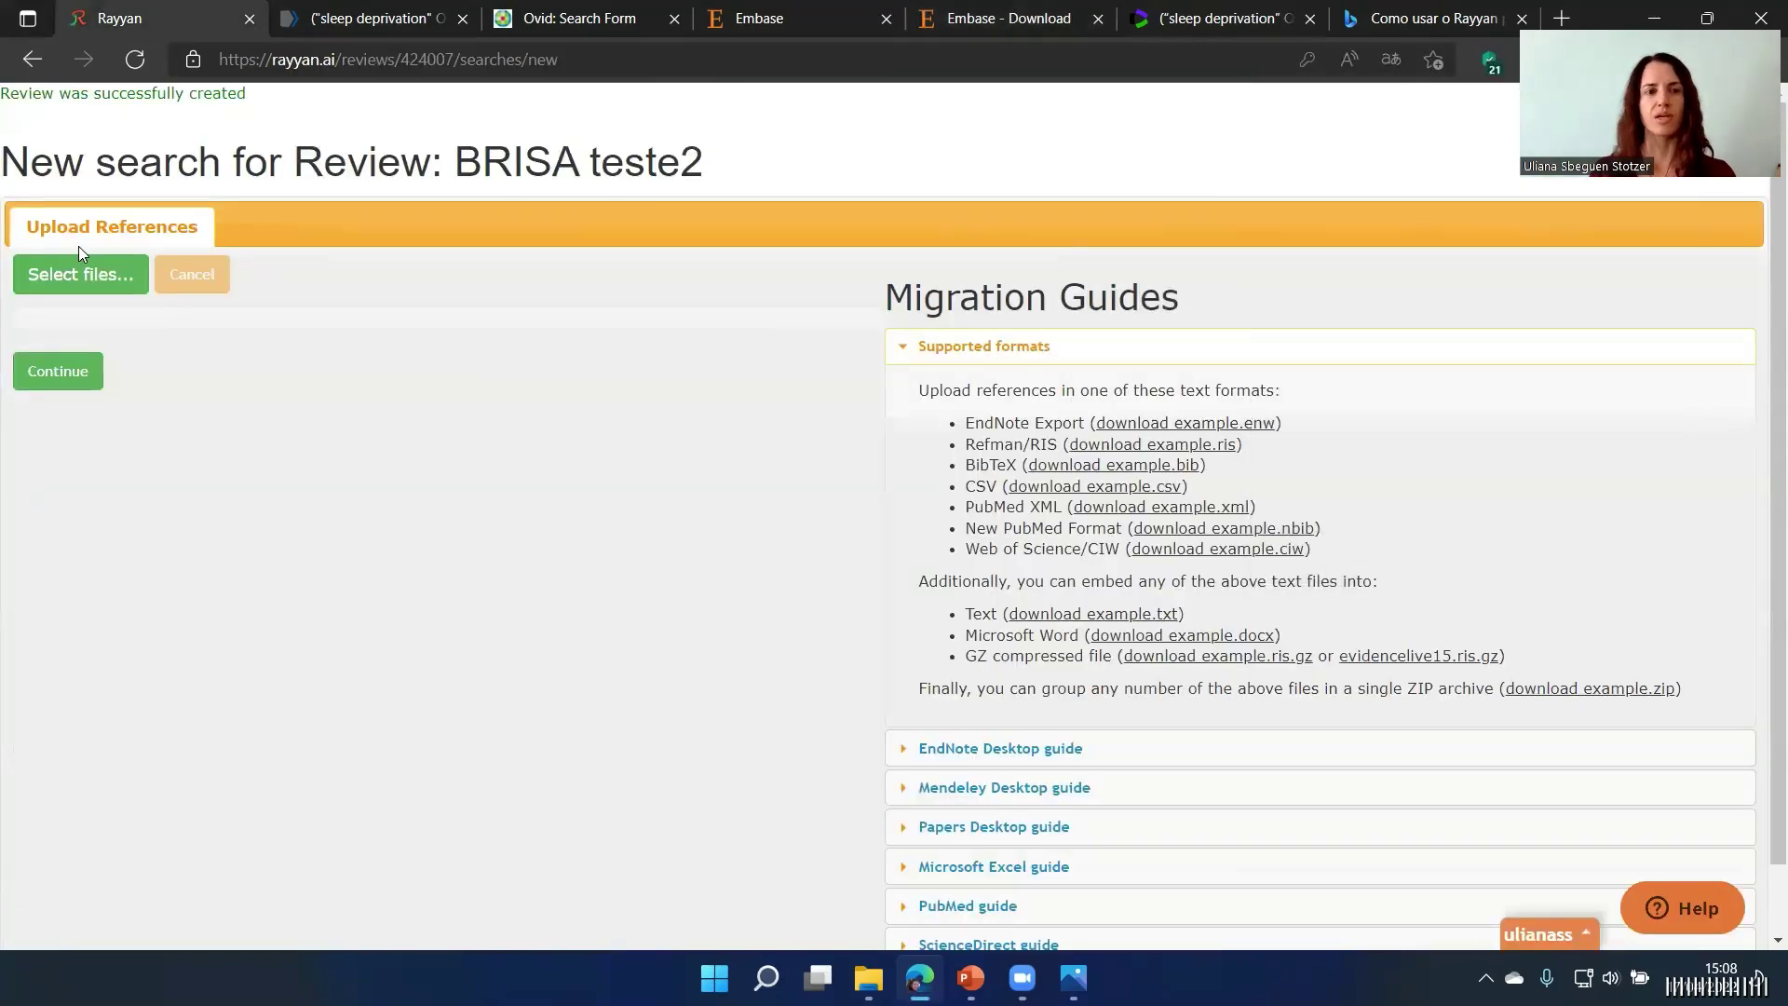
{"action": "left_click", "coordinate": [67, 276]}
{"action": "left_click", "coordinate": [374, 313]}
{"action": "key", "text": "shift+Down"}
{"action": "key", "text": "shift+Down"}
{"action": "key", "text": "shift+Down"}
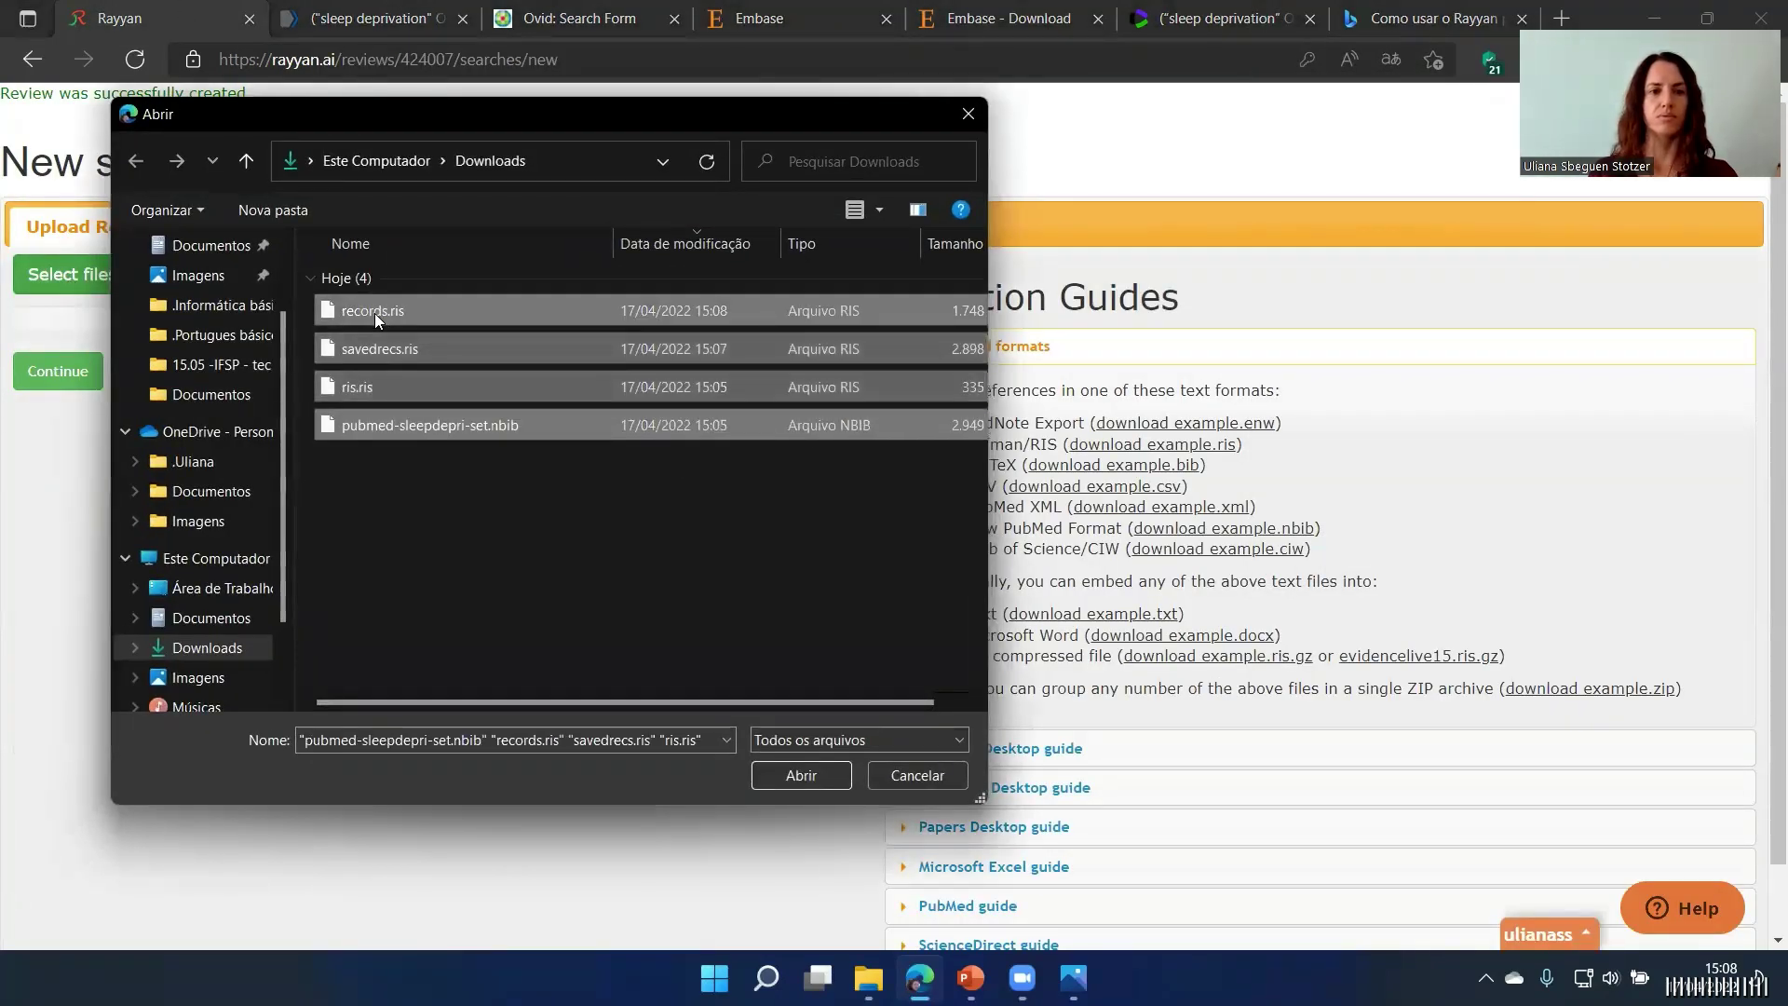
{"action": "left_click", "coordinate": [838, 776]}
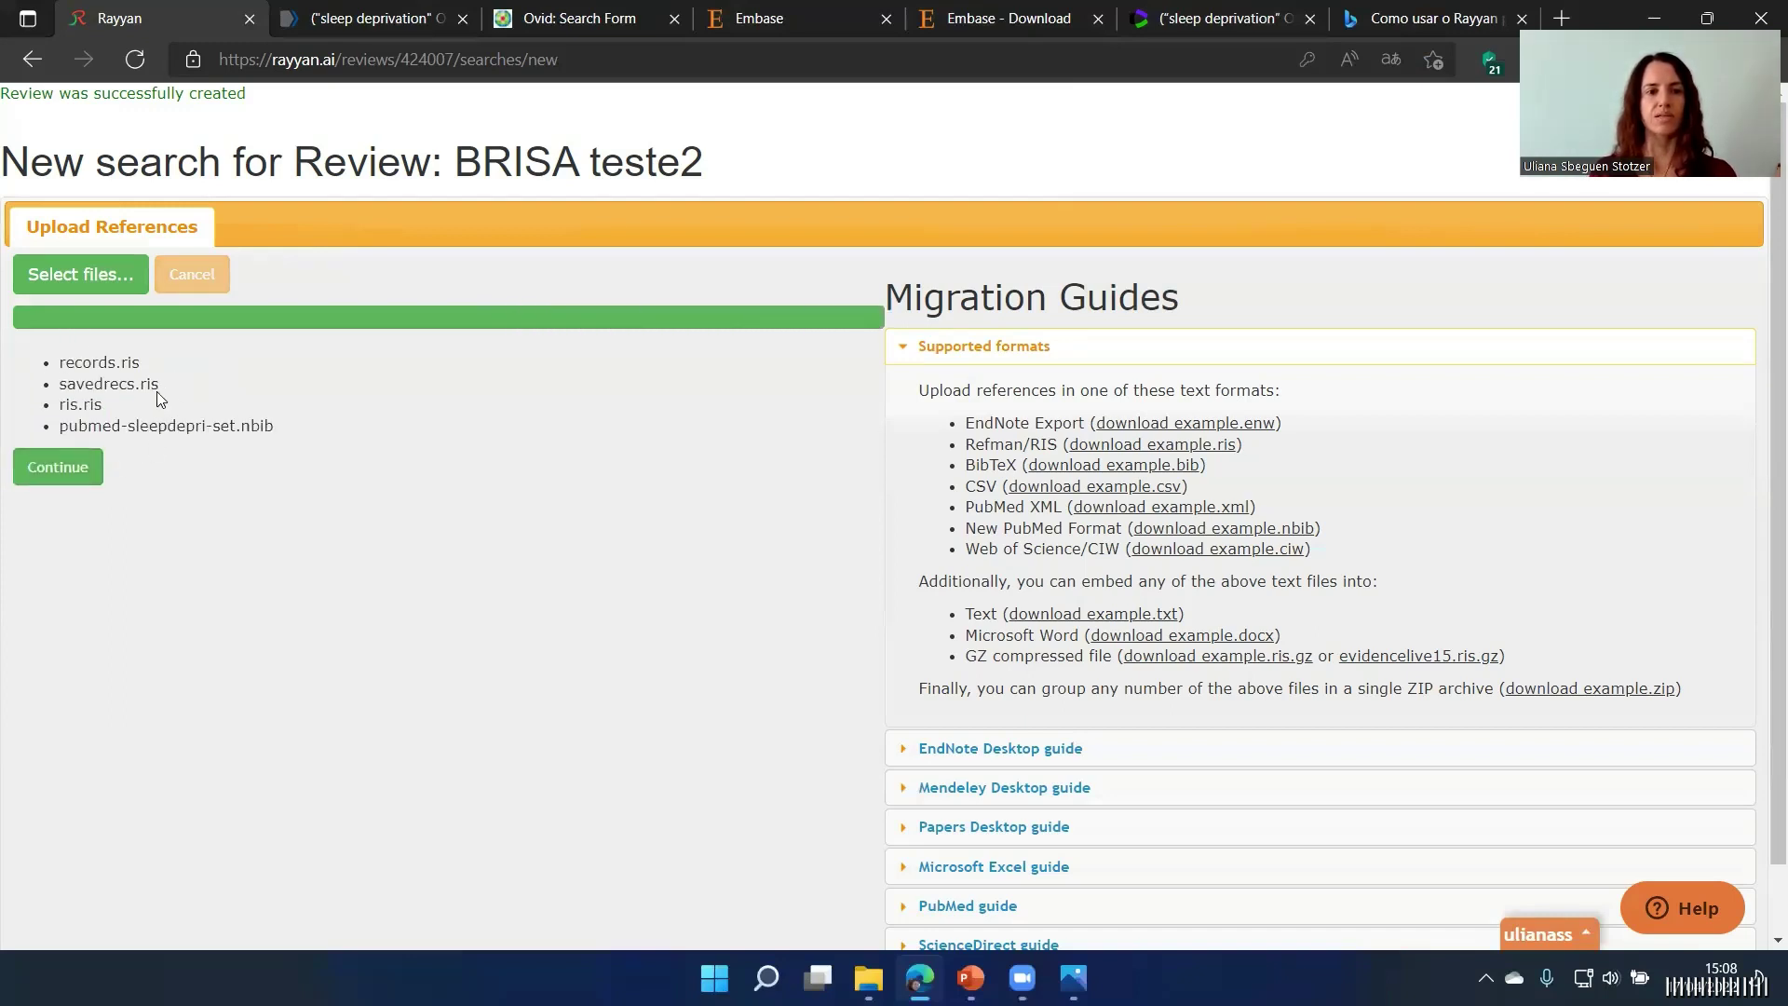
{"action": "left_click", "coordinate": [78, 466]}
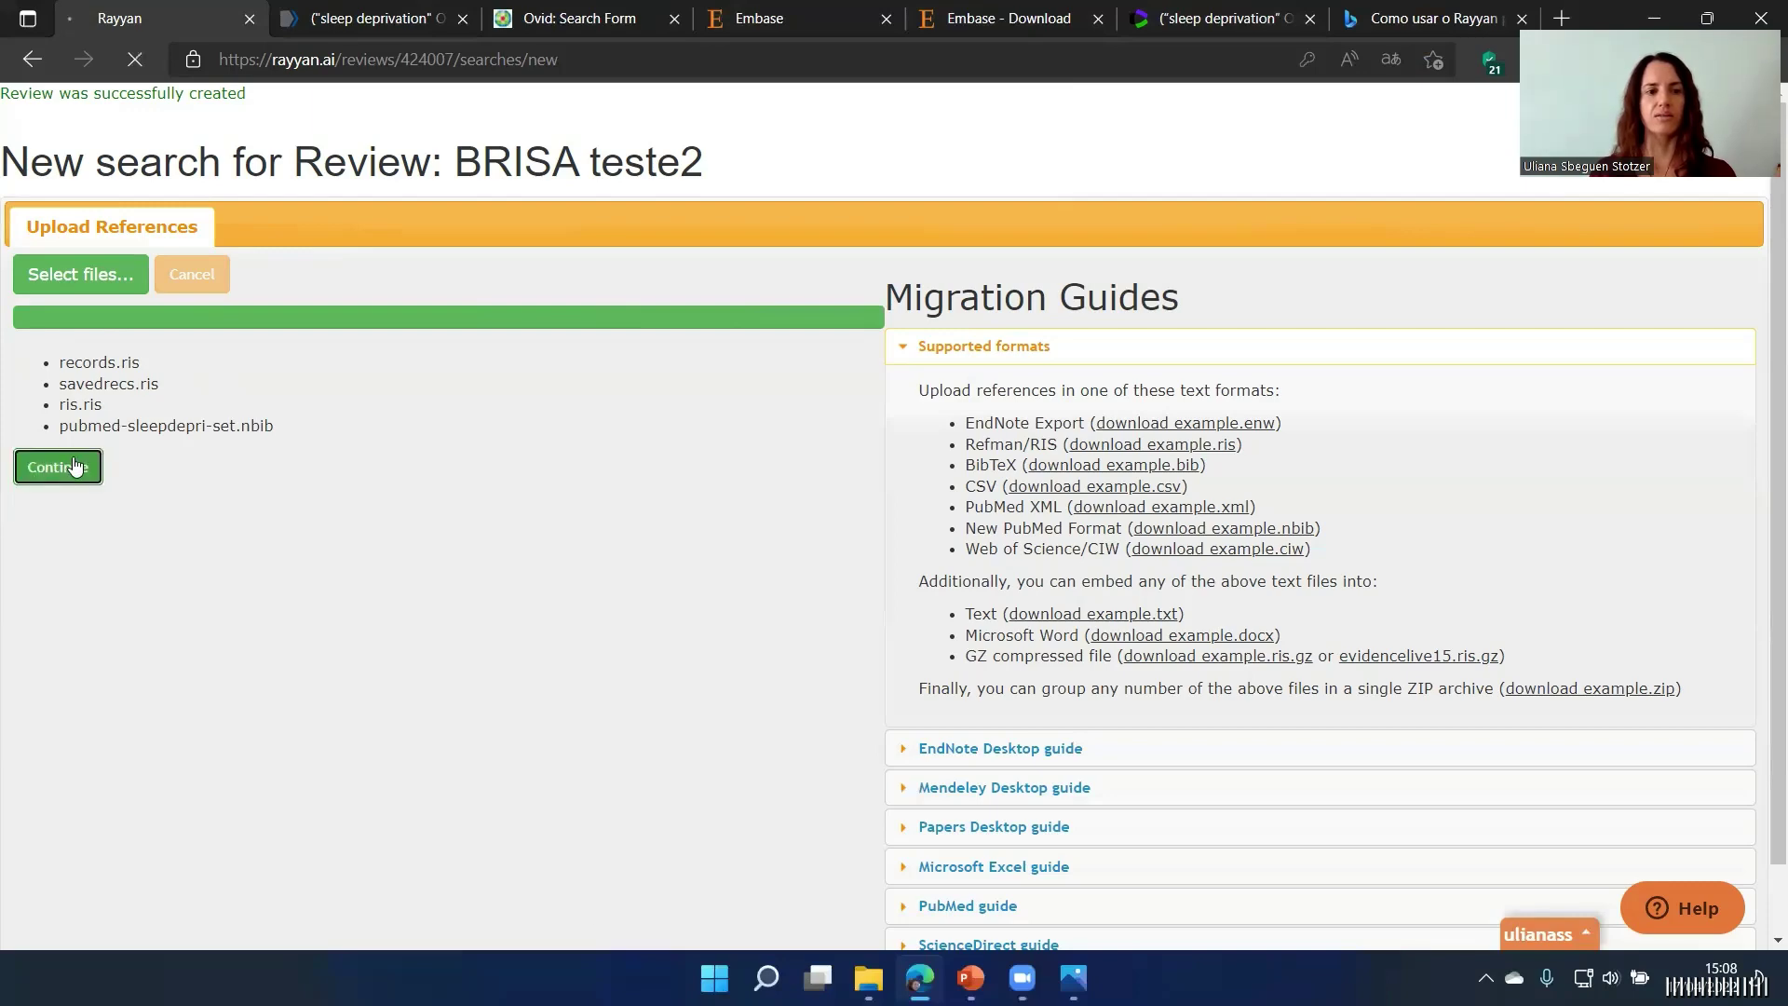